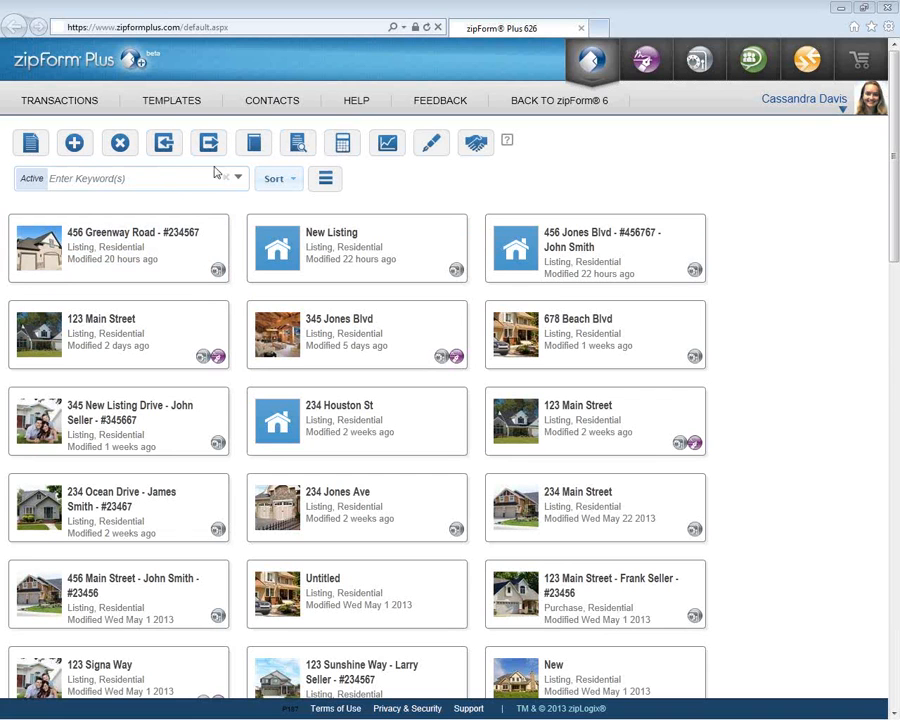
- Filter the active transactions list by the keyword 'Road'
{"action": "left_click", "coordinate": [144, 183]}
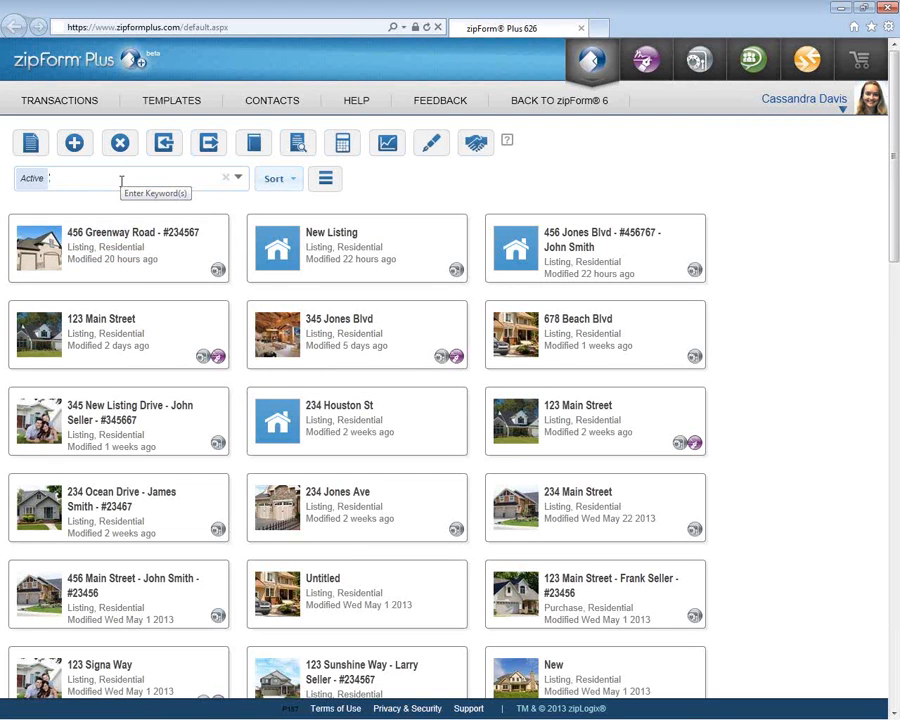
{"action": "type", "text": "R"}
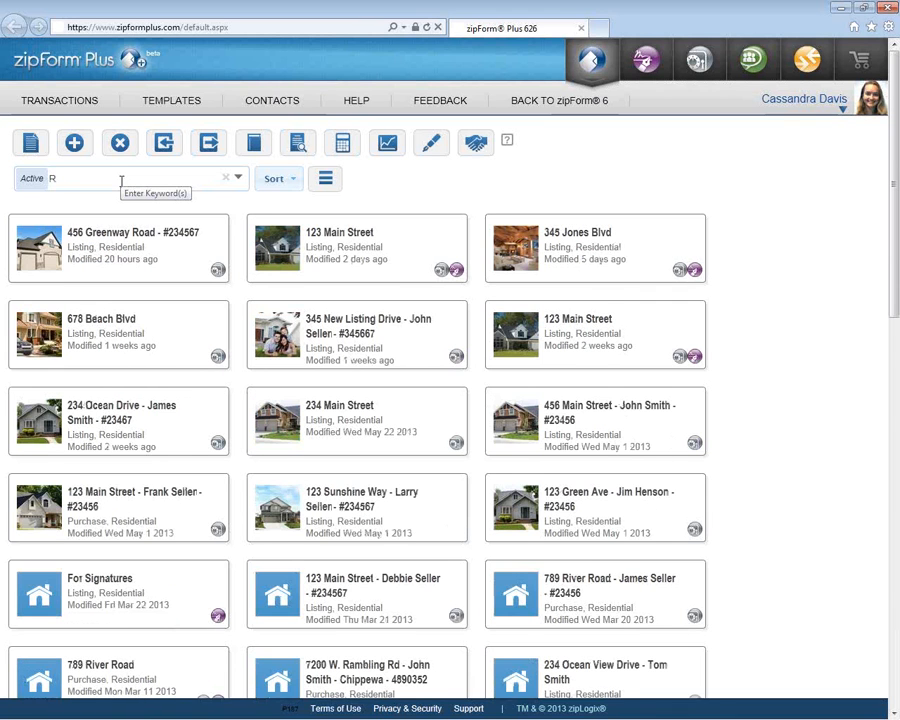
{"action": "type", "text": "o"}
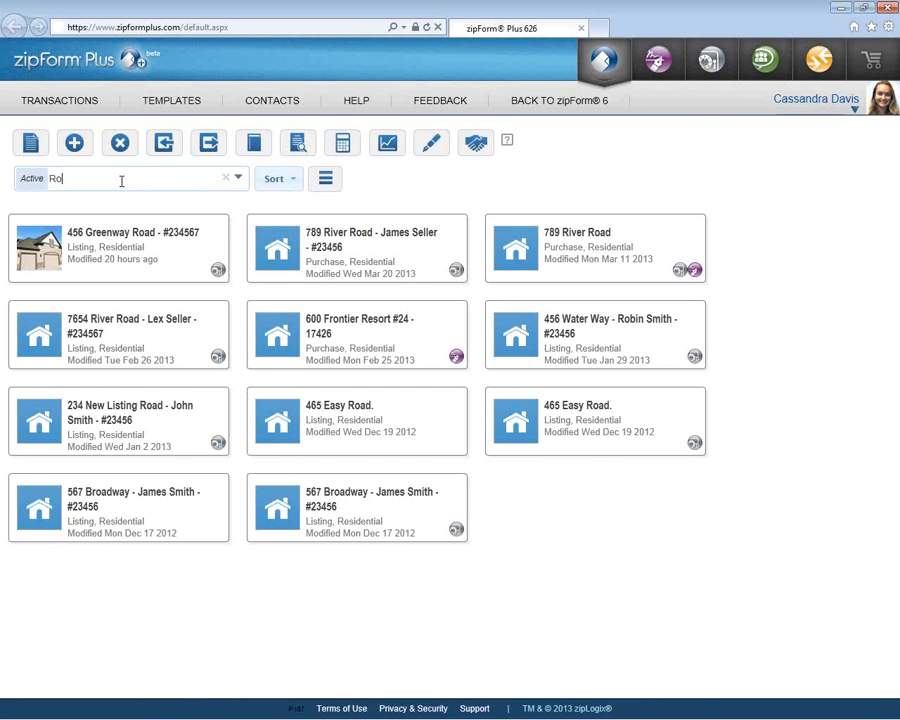
{"action": "type", "text": "a"}
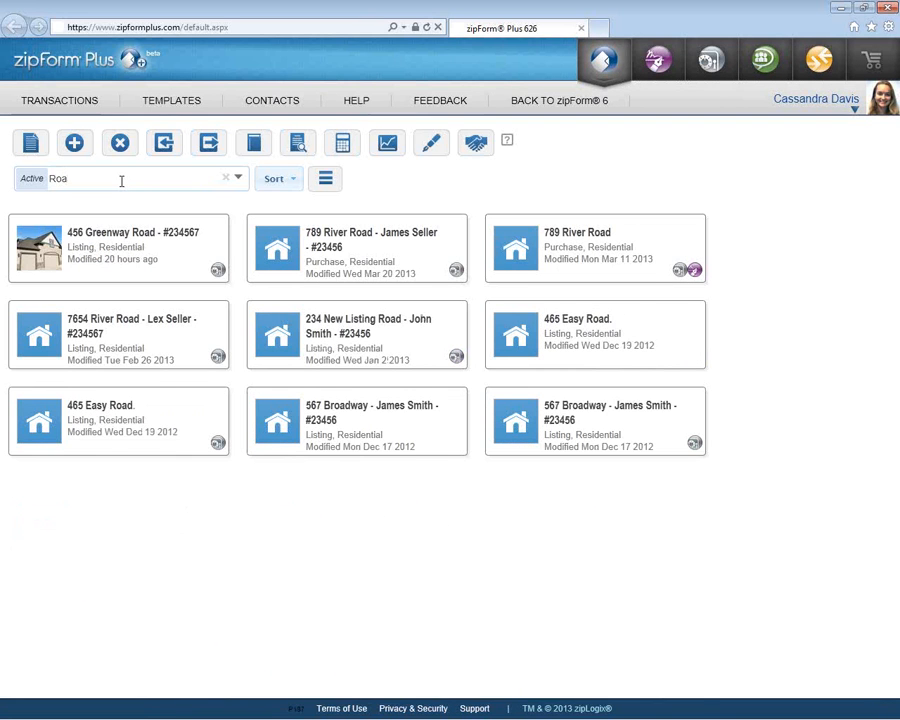
{"action": "type", "text": "d"}
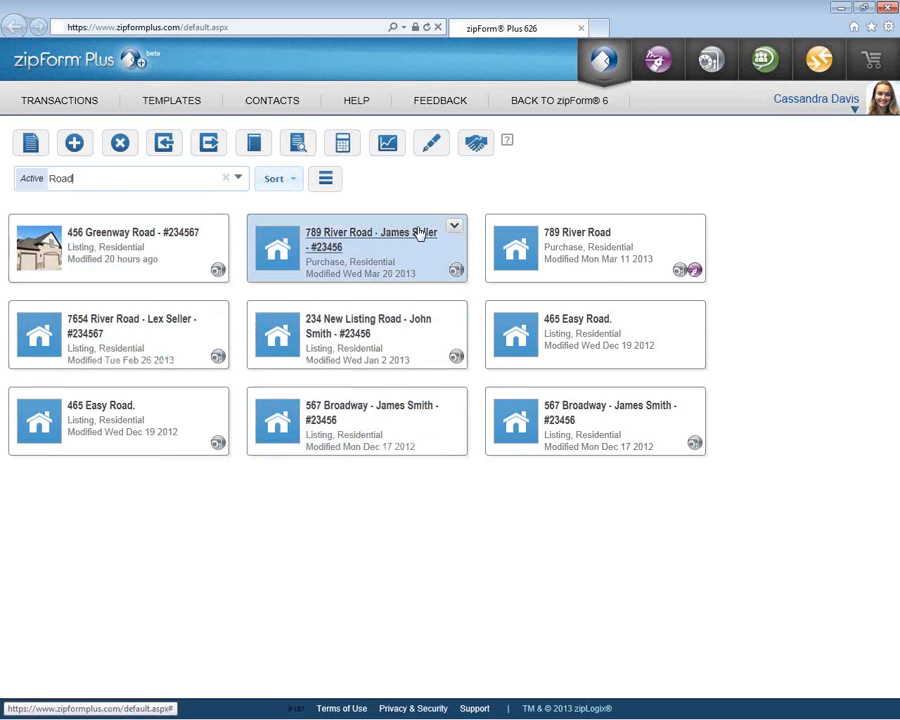
- Switch to List View and open the 456 Greenway Road - #234567 transaction
{"action": "left_click", "coordinate": [327, 181]}
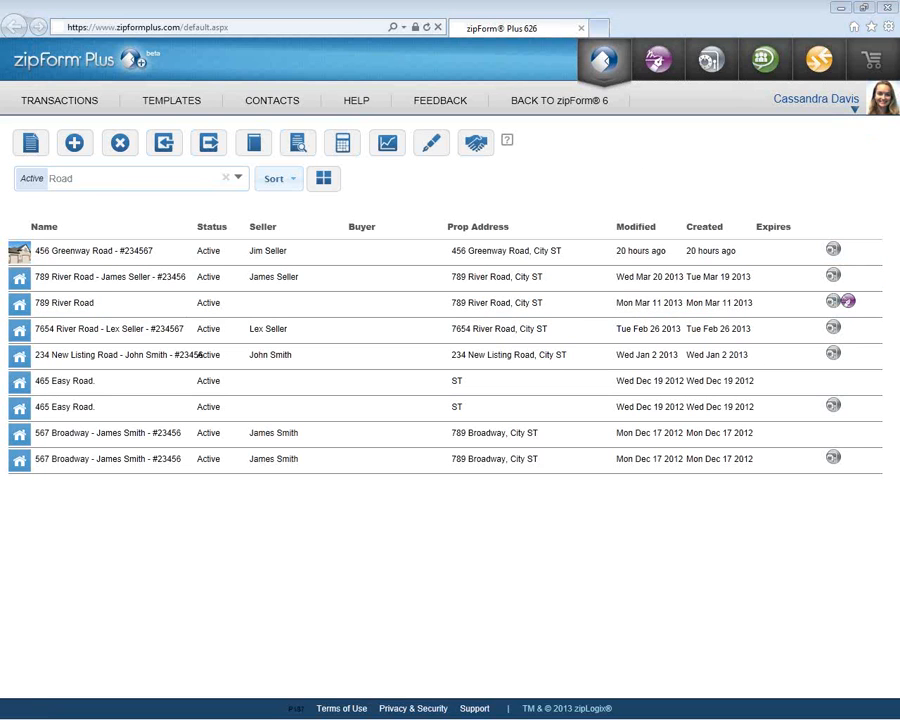
{"action": "left_click", "coordinate": [95, 256]}
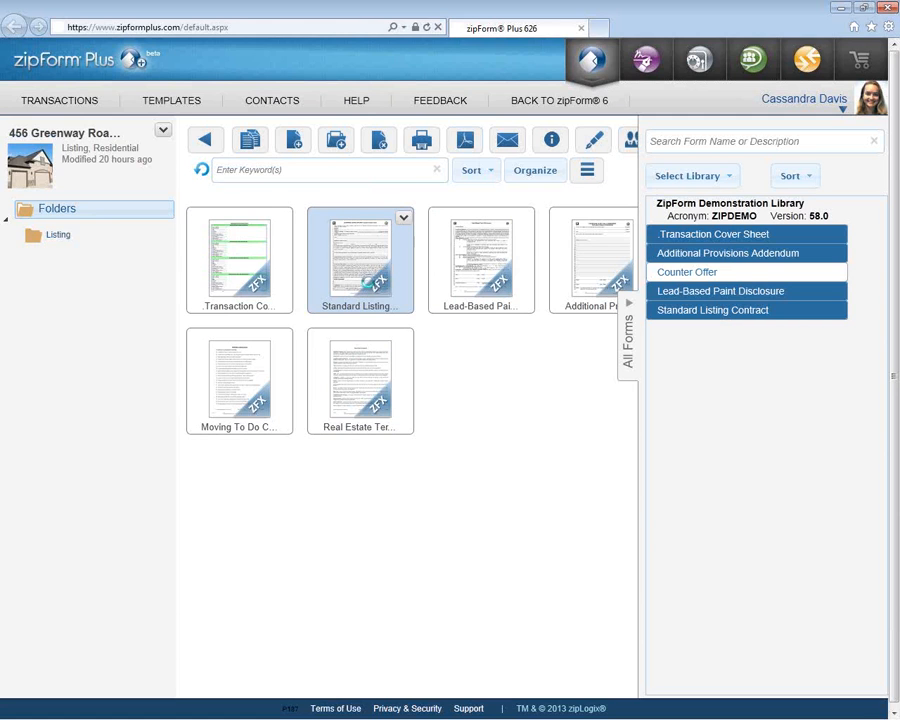
- Open the Standard Listing form for review, then go back to the transactions list
{"action": "double_click", "coordinate": [368, 284]}
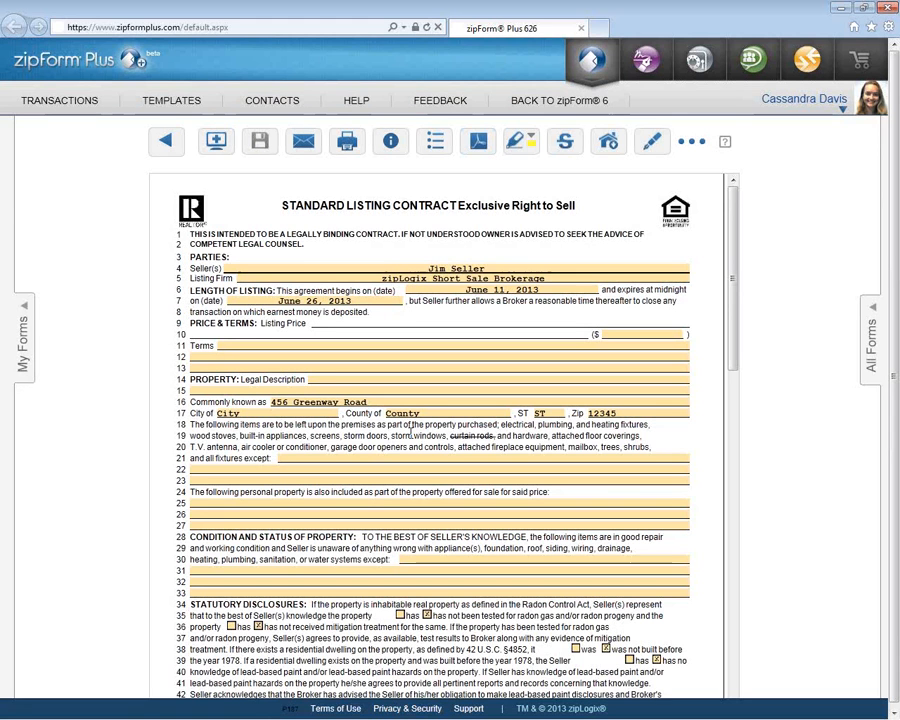
{"action": "left_click", "coordinate": [60, 101]}
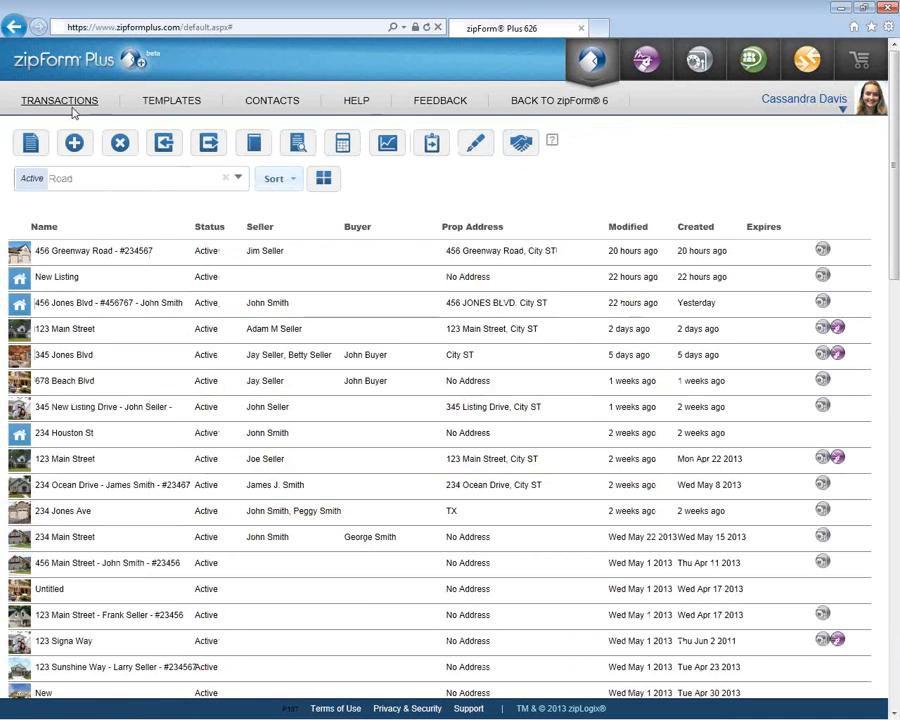
- Switch the Road-filtered transactions to Icon View photo cards
{"action": "left_click", "coordinate": [322, 181]}
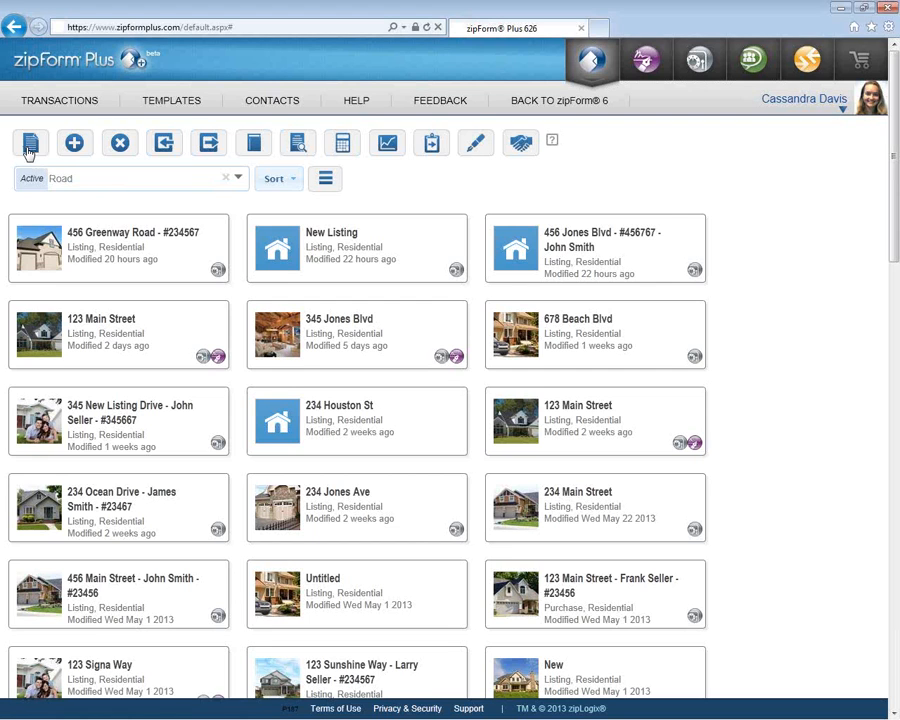
- Create new forms with Standard Listing Contract and Transaction Cover Sheet, then view each in My Forms
{"action": "left_click", "coordinate": [30, 147]}
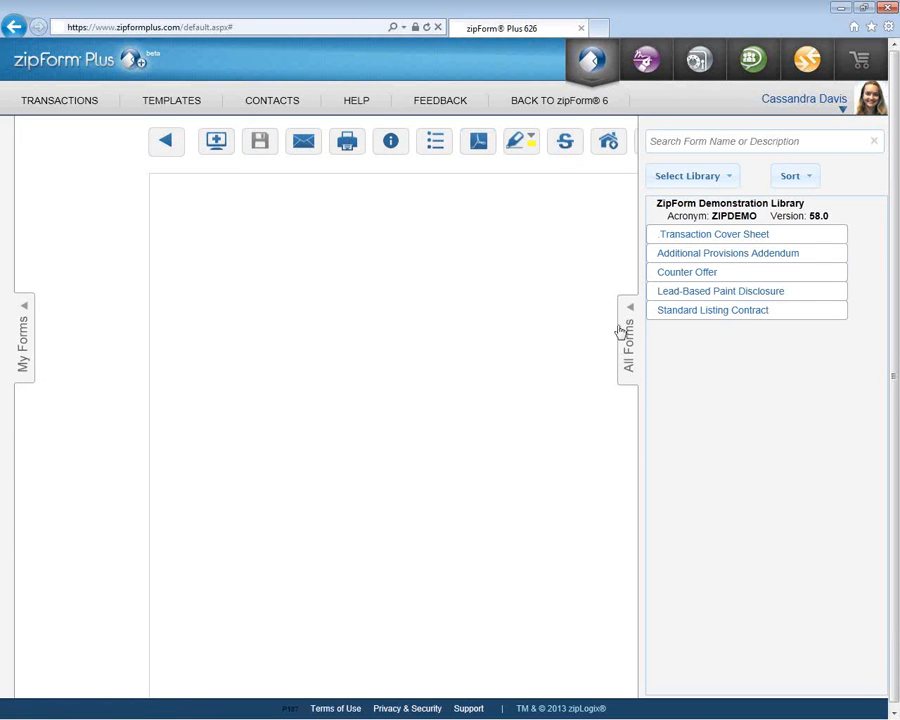
{"action": "left_click", "coordinate": [717, 311]}
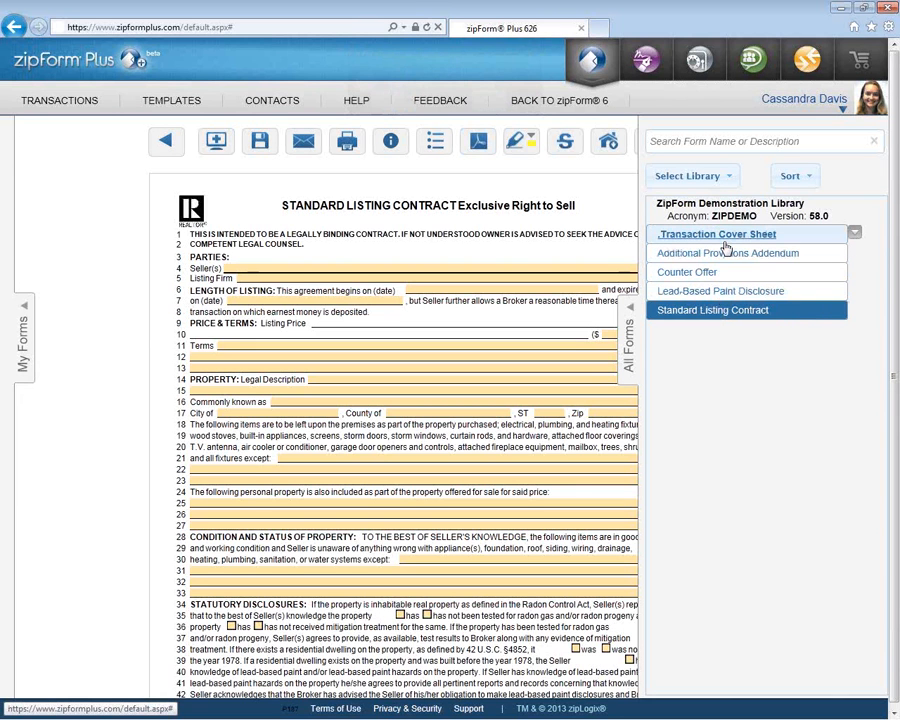
{"action": "left_click", "coordinate": [725, 240]}
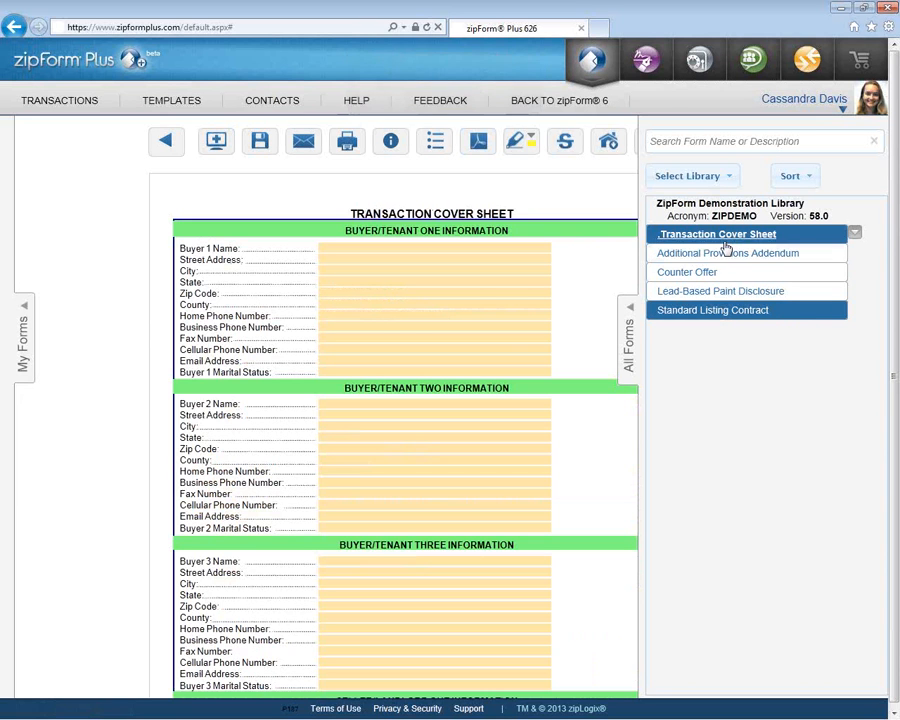
{"action": "left_click", "coordinate": [21, 350]}
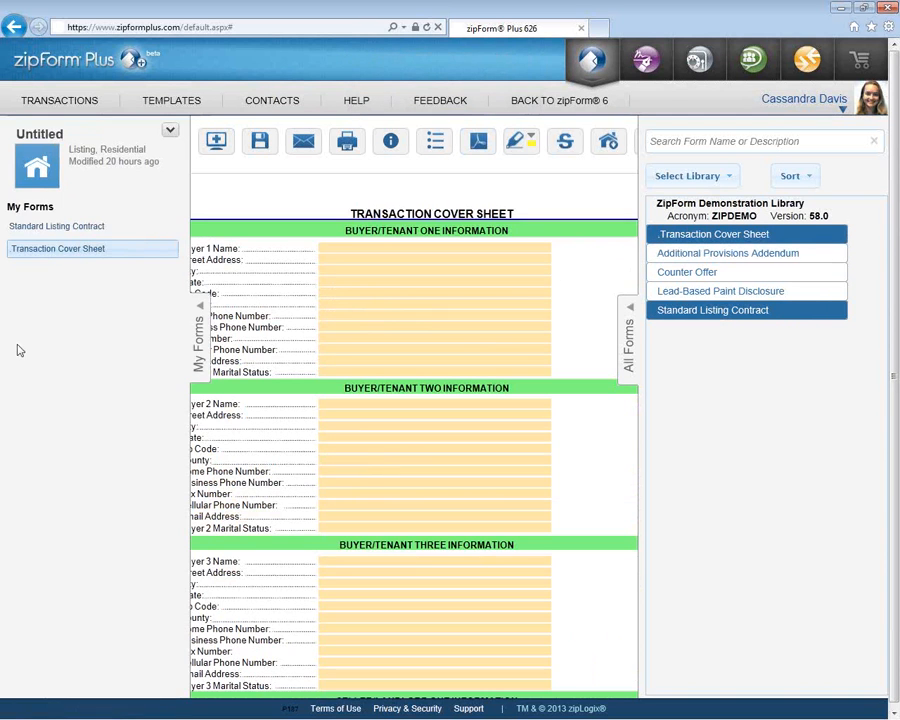
{"action": "left_click", "coordinate": [126, 228]}
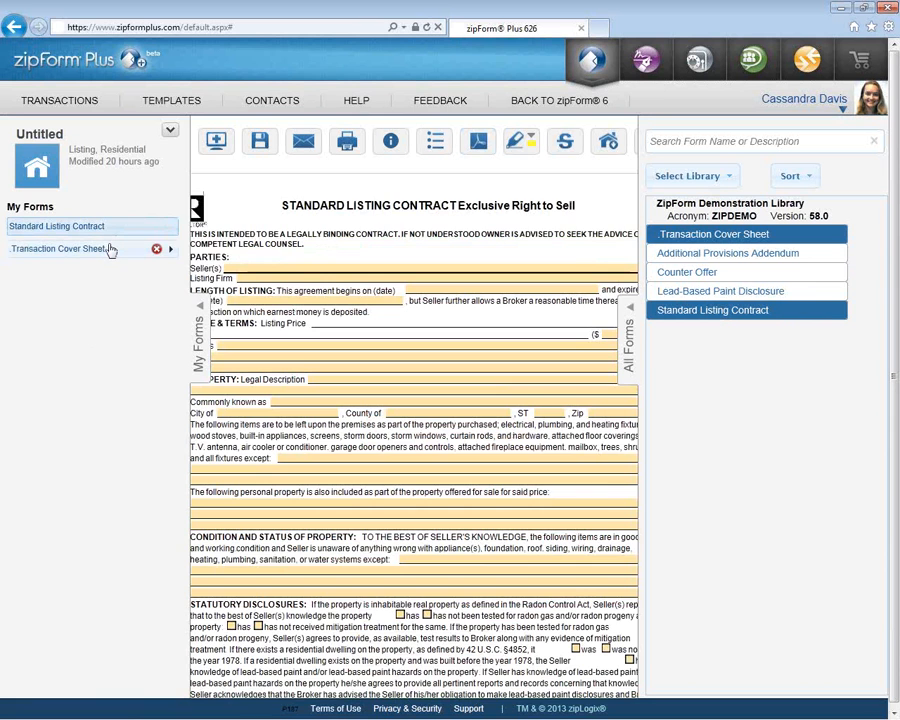
{"action": "left_click", "coordinate": [112, 250]}
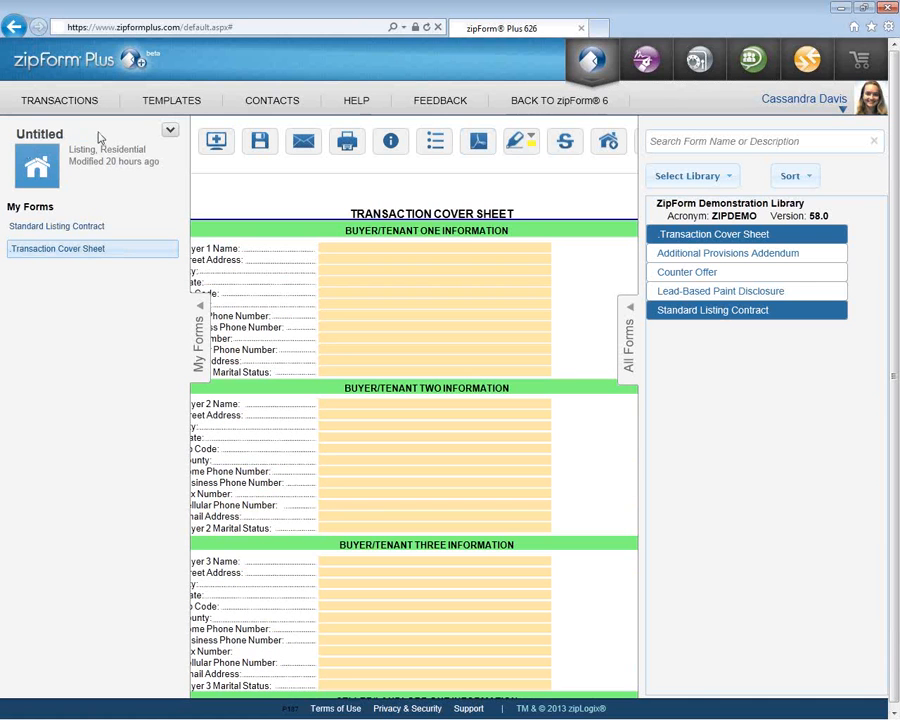
- Close Transaction Details and return to Transactions, answering No to saving the untitled listing
{"action": "left_click", "coordinate": [258, 143]}
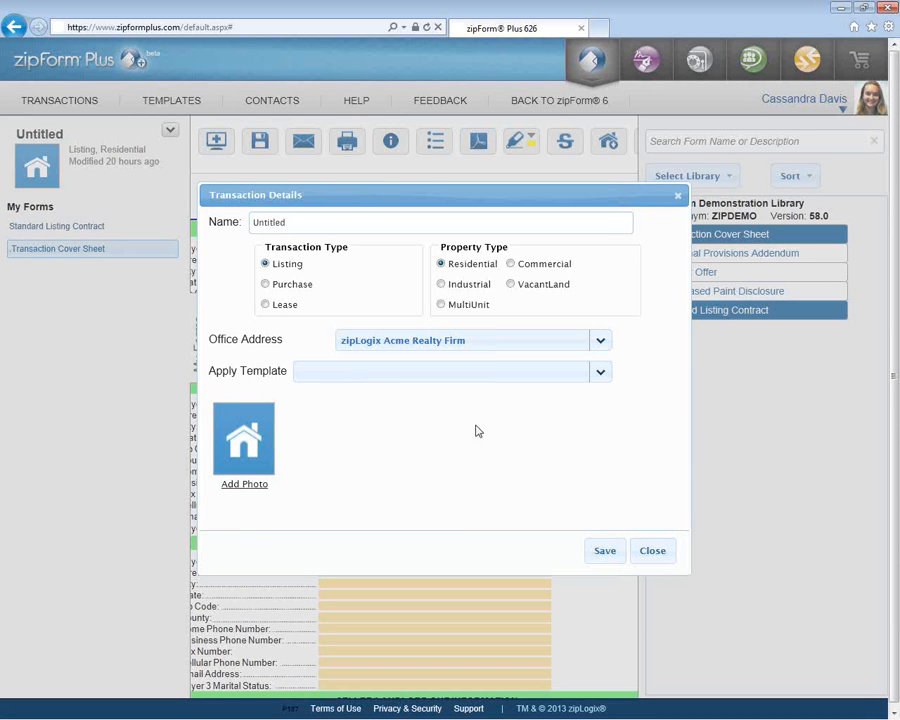
{"action": "left_click", "coordinate": [652, 552]}
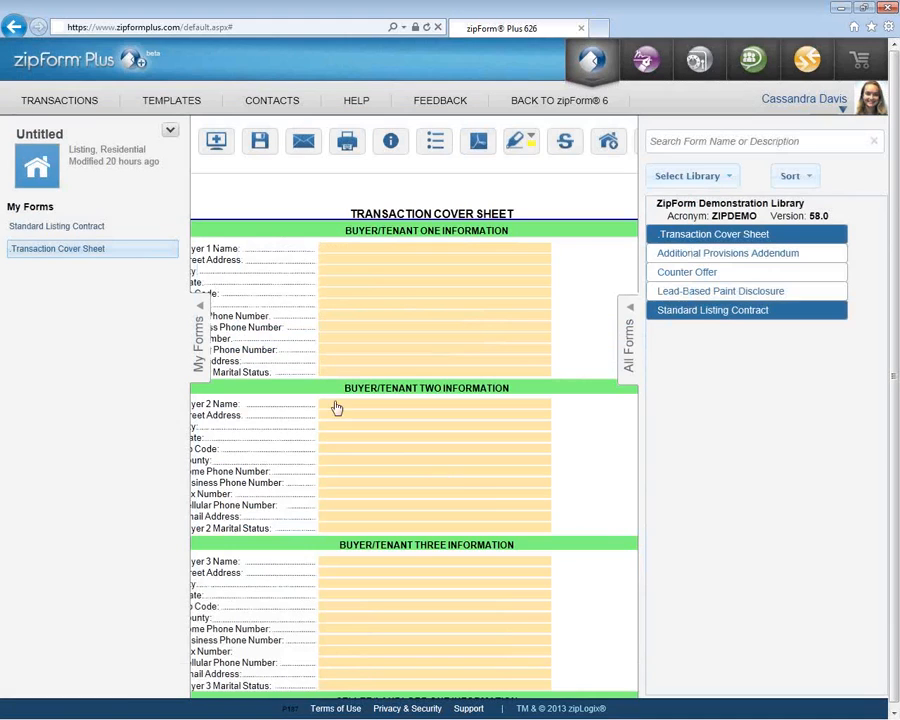
{"action": "left_click", "coordinate": [76, 104]}
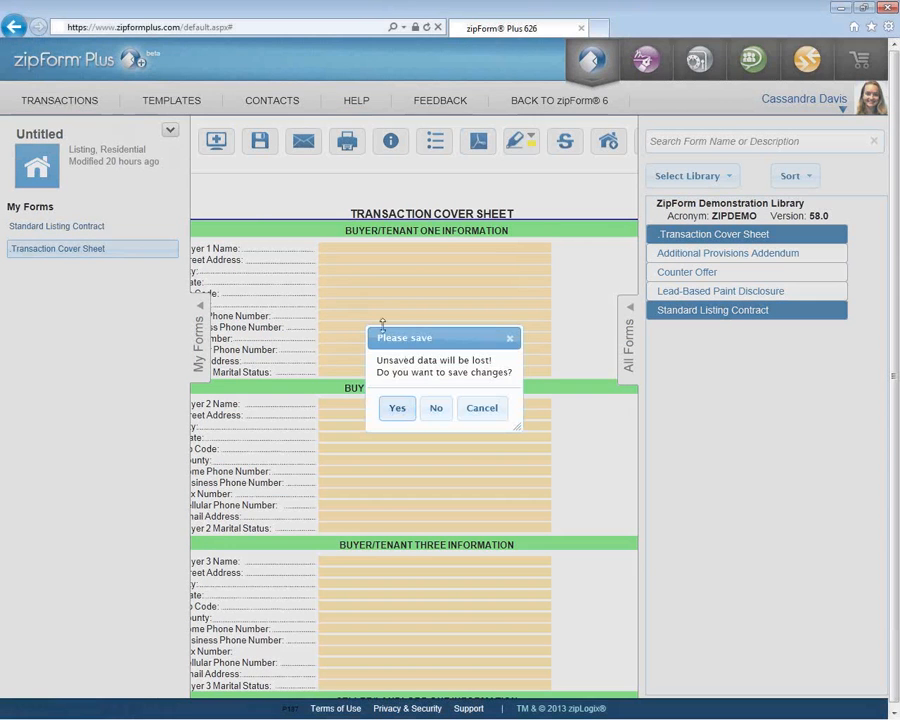
{"action": "left_click", "coordinate": [438, 412]}
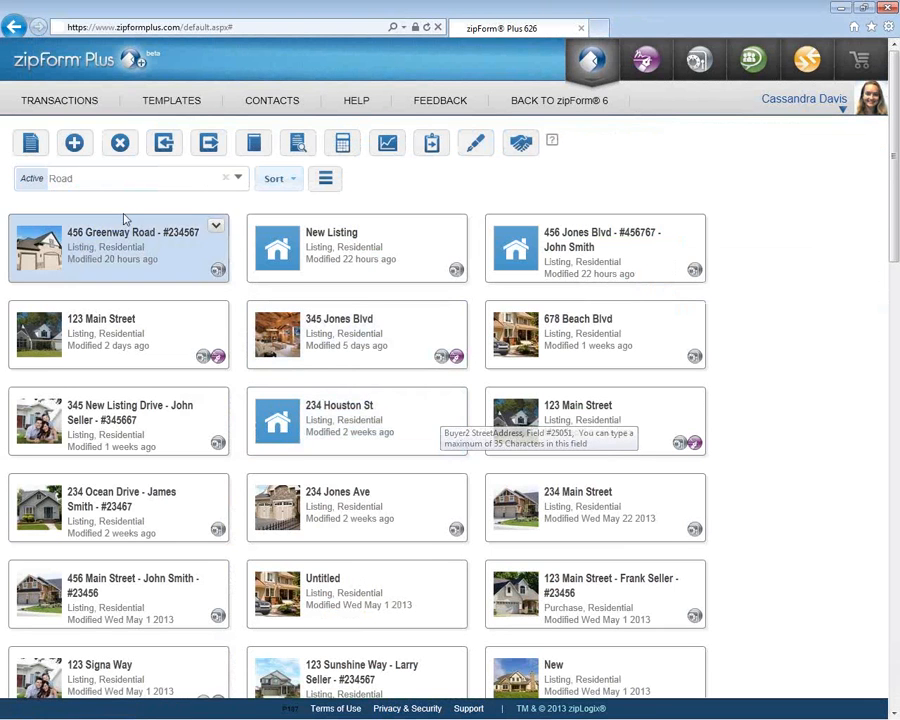
- Create a new transaction named '789 River Road - #23456'
{"action": "left_click", "coordinate": [74, 145]}
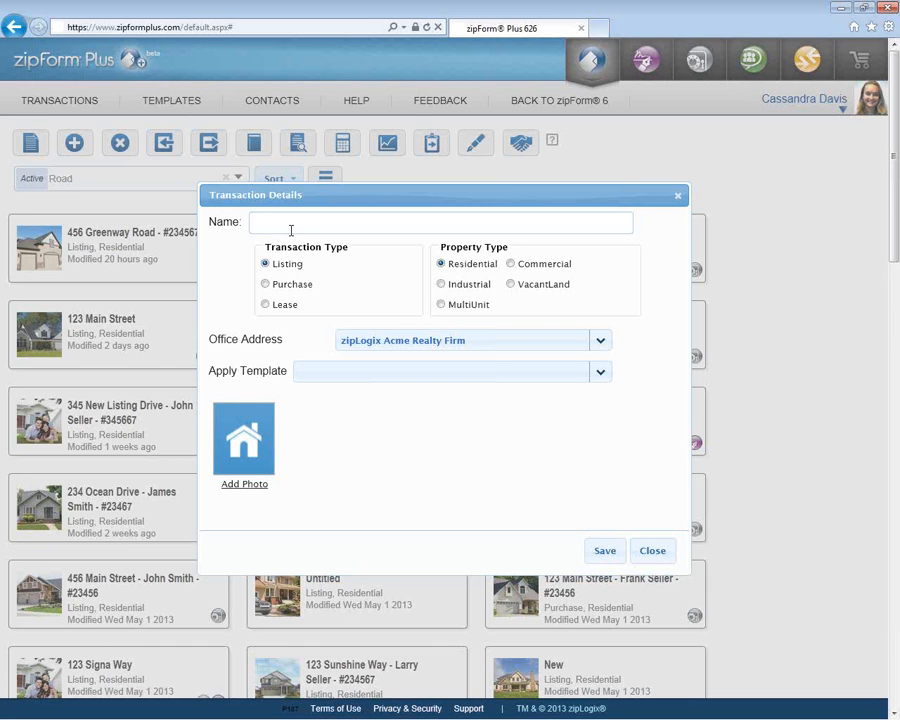
{"action": "type", "text": "789"}
{"action": "type", "text": "River Road - #23455"}
{"action": "key", "text": "BackSpace"}
{"action": "type", "text": "6"}
{"action": "left_click_drag", "start_coordinate": [255, 222], "coordinate": [310, 233]}
{"action": "left_click", "coordinate": [386, 221]}
- Keep zipLogix Acme Realty Firm as the office and apply the [Agent] - Listing Template
{"action": "left_click", "coordinate": [601, 346]}
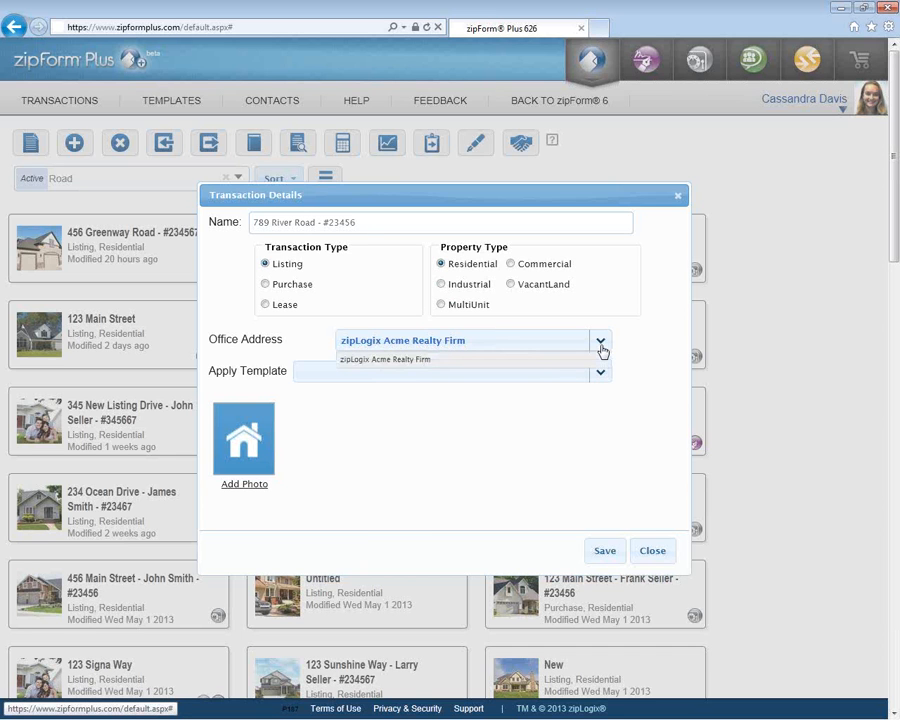
{"action": "left_click", "coordinate": [601, 346]}
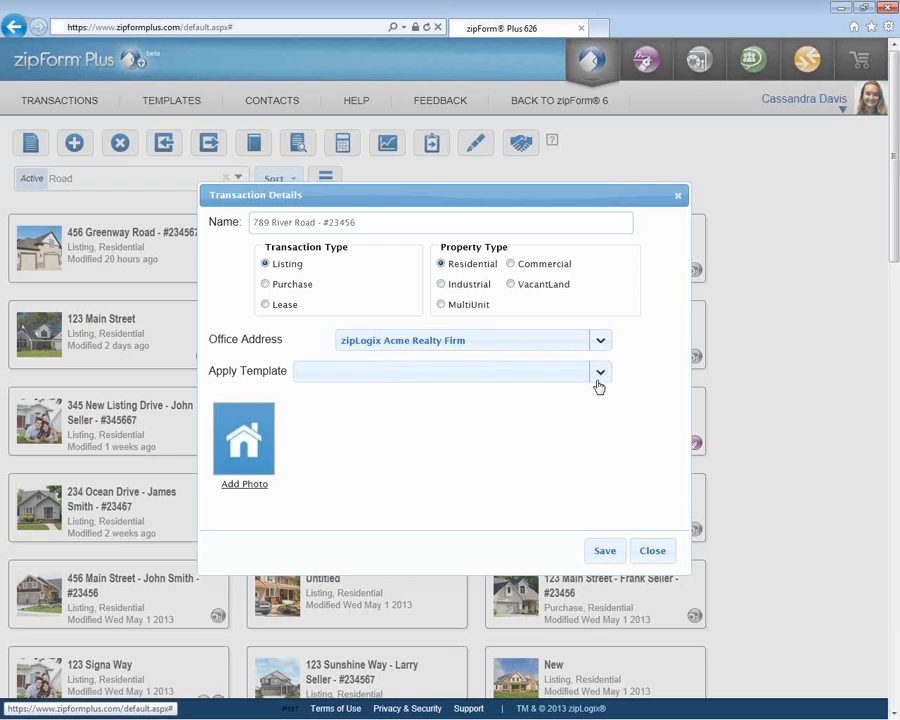
{"action": "left_click", "coordinate": [599, 378]}
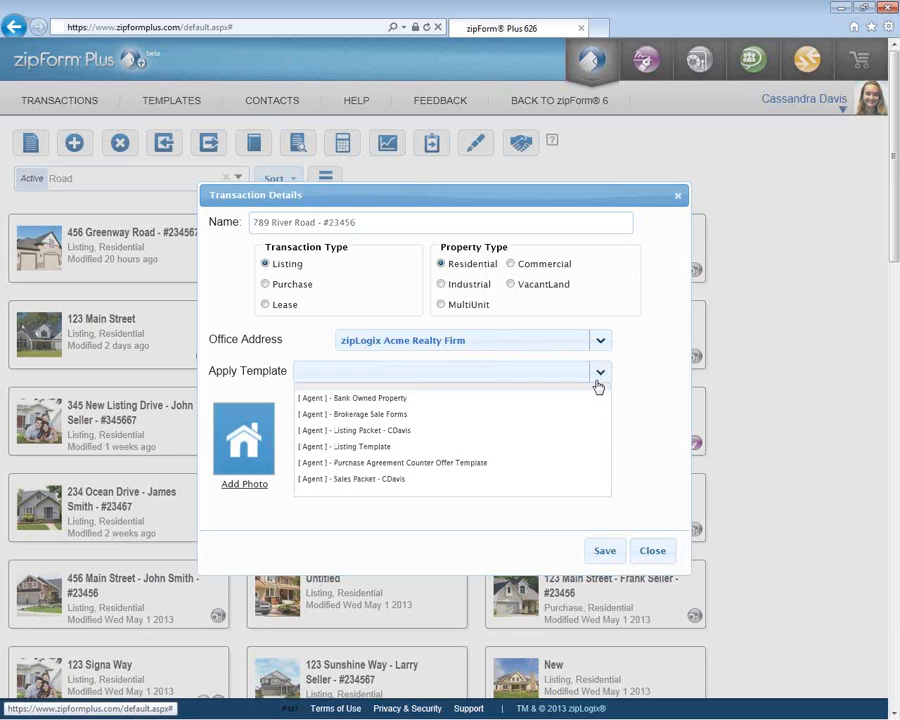
{"action": "left_click", "coordinate": [574, 447]}
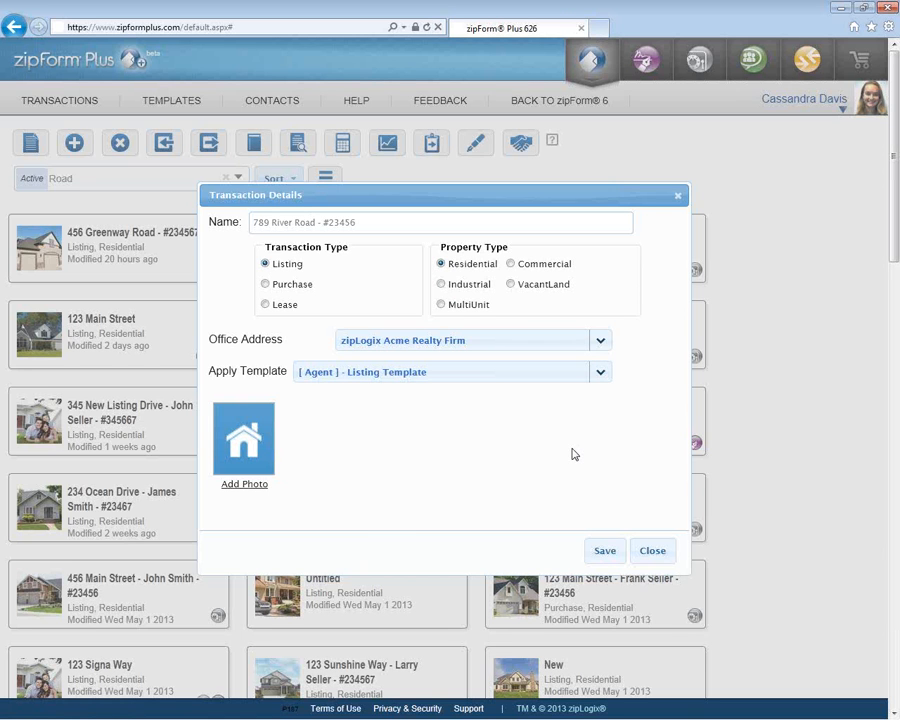
- Attach the 6home picture from the Transaction Documents folder as the transaction photo
{"action": "left_click", "coordinate": [255, 486]}
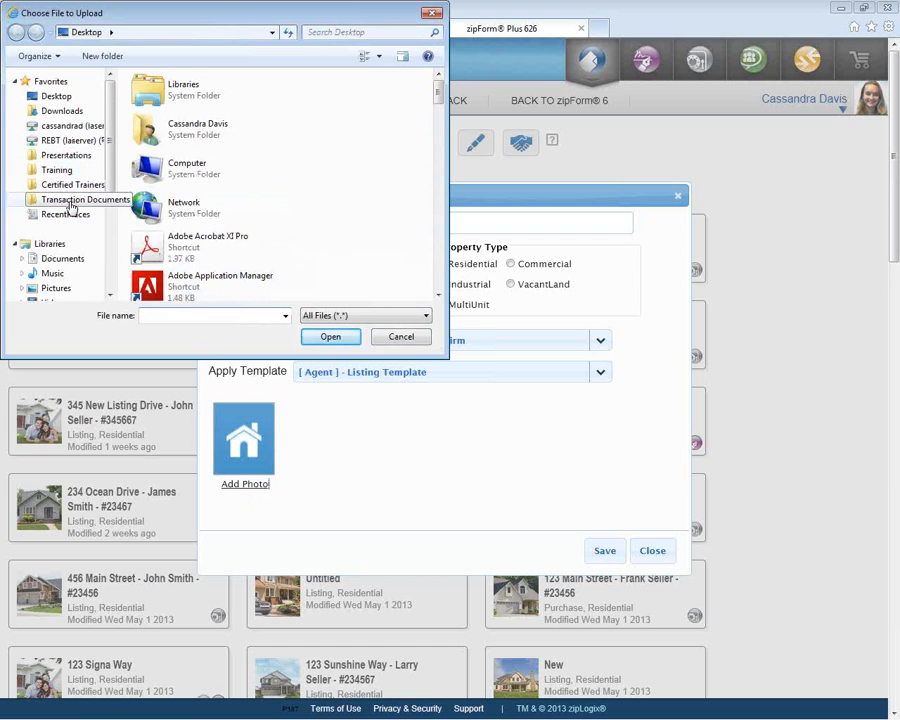
{"action": "left_click", "coordinate": [70, 205]}
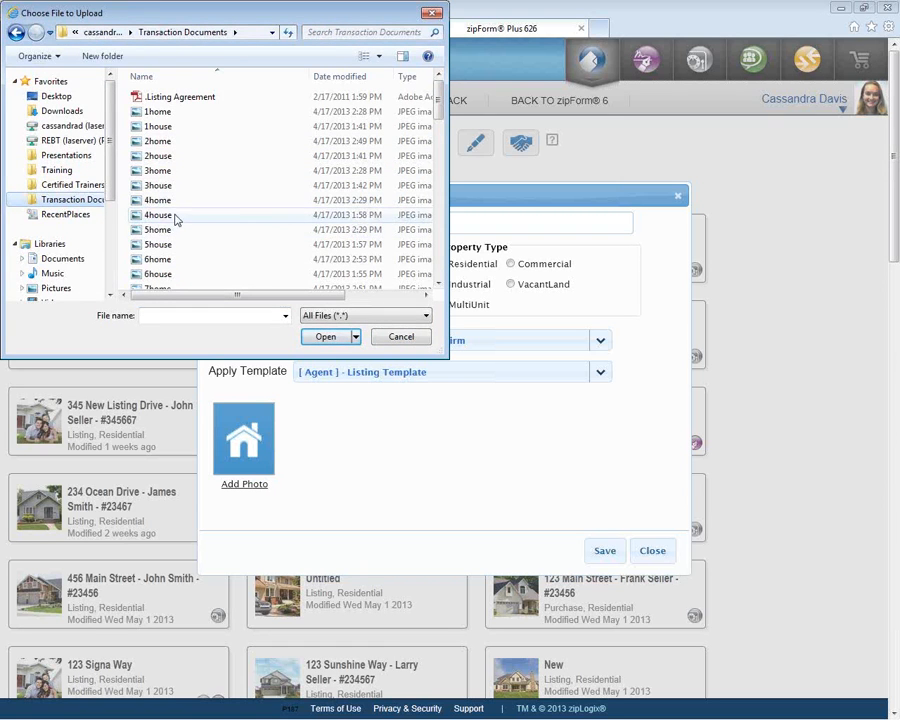
{"action": "left_click", "coordinate": [184, 259]}
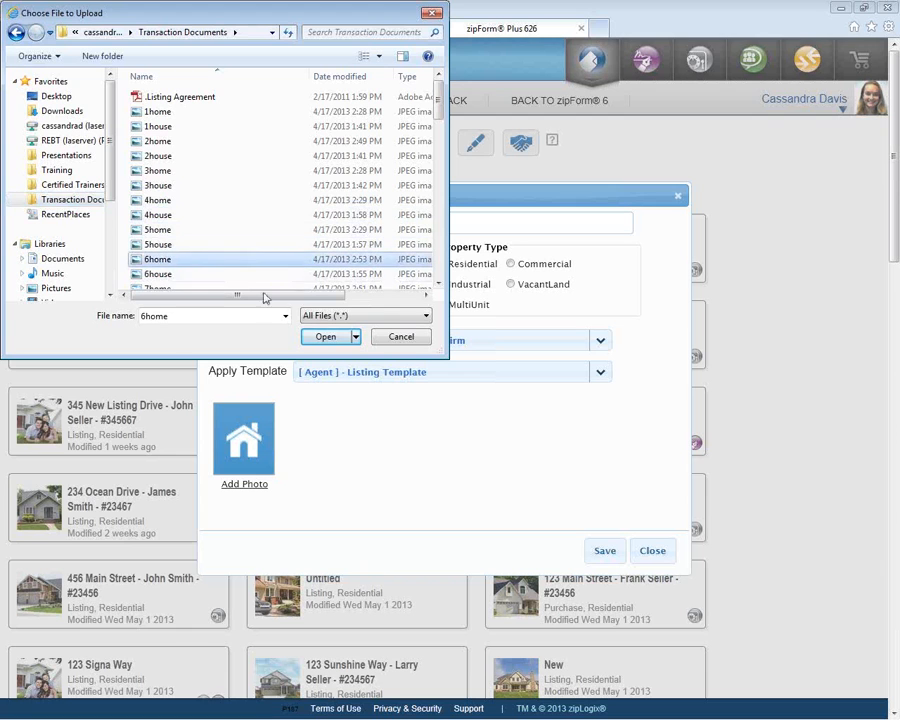
{"action": "left_click", "coordinate": [345, 340]}
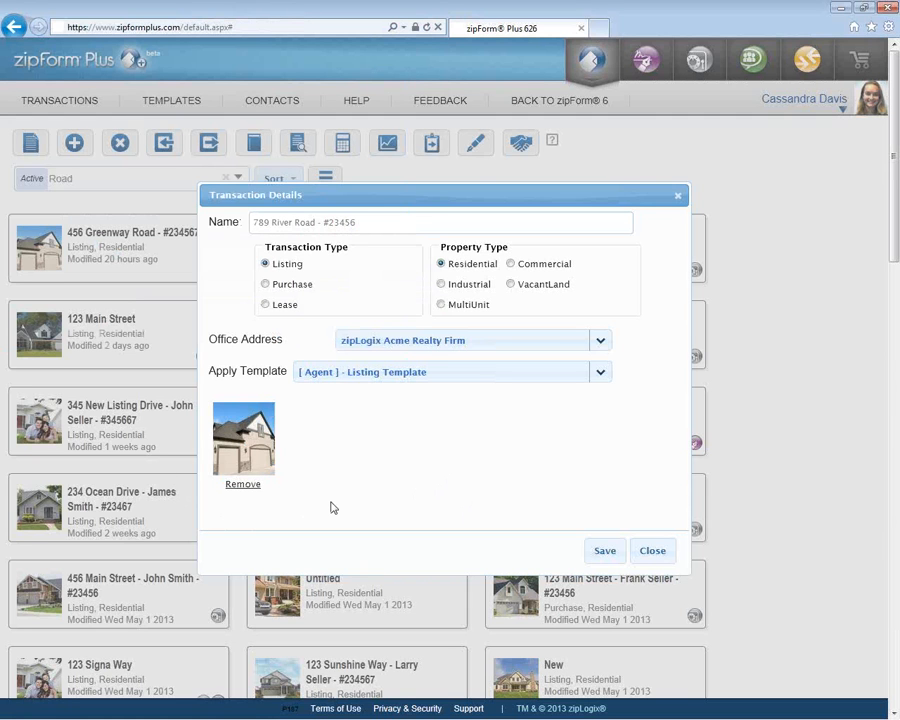
- Save the transaction details and open the 789 River Road transaction card
{"action": "left_click", "coordinate": [606, 551]}
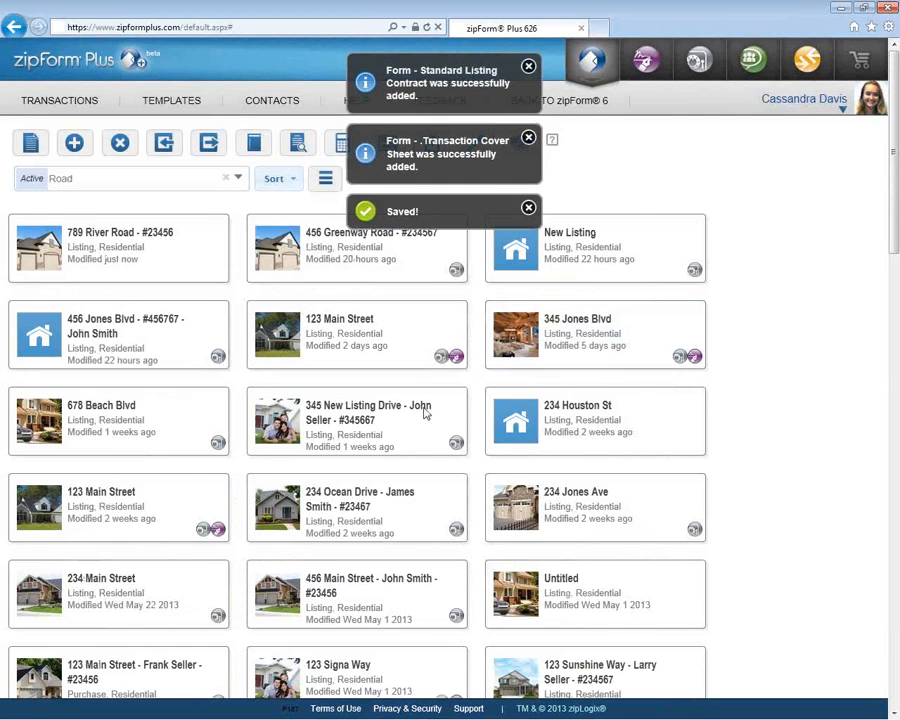
{"action": "left_click", "coordinate": [85, 262]}
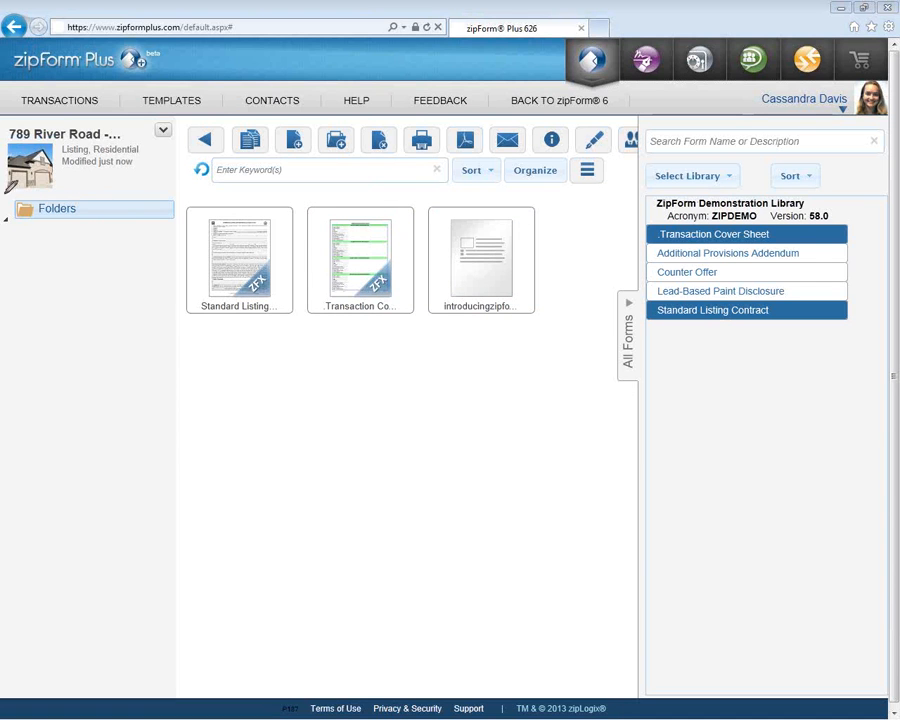
{"action": "left_click_drag", "start_coordinate": [4, 194], "coordinate": [187, 189]}
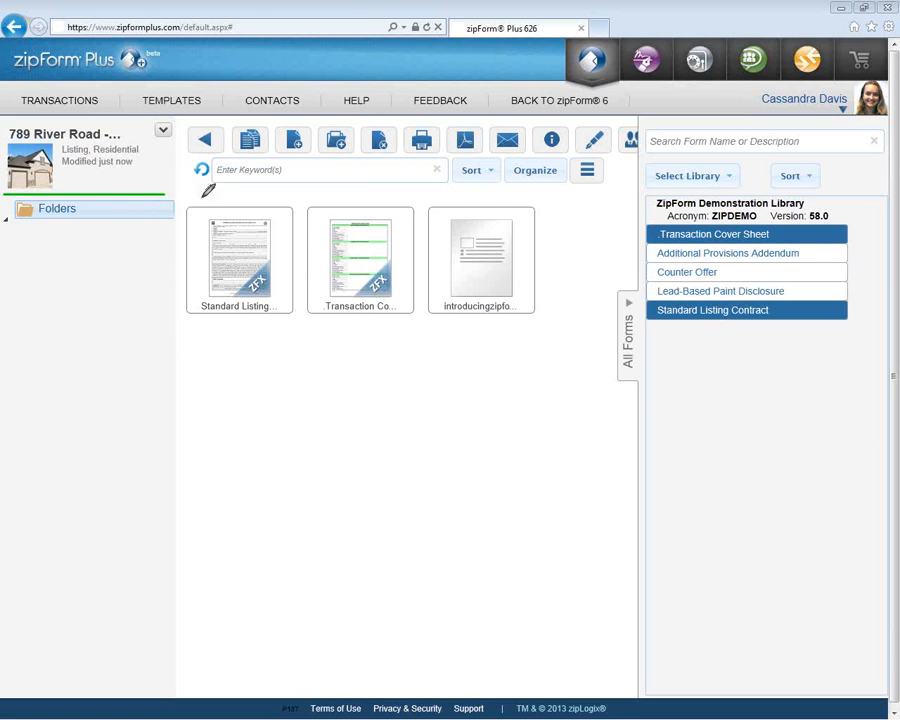
{"action": "mouse_move", "coordinate": [203, 187]}
{"action": "left_mouse_down"}
{"action": "mouse_move", "coordinate": [183, 312]}
{"action": "mouse_move", "coordinate": [402, 340]}
{"action": "mouse_move", "coordinate": [425, 208]}
{"action": "left_mouse_up"}
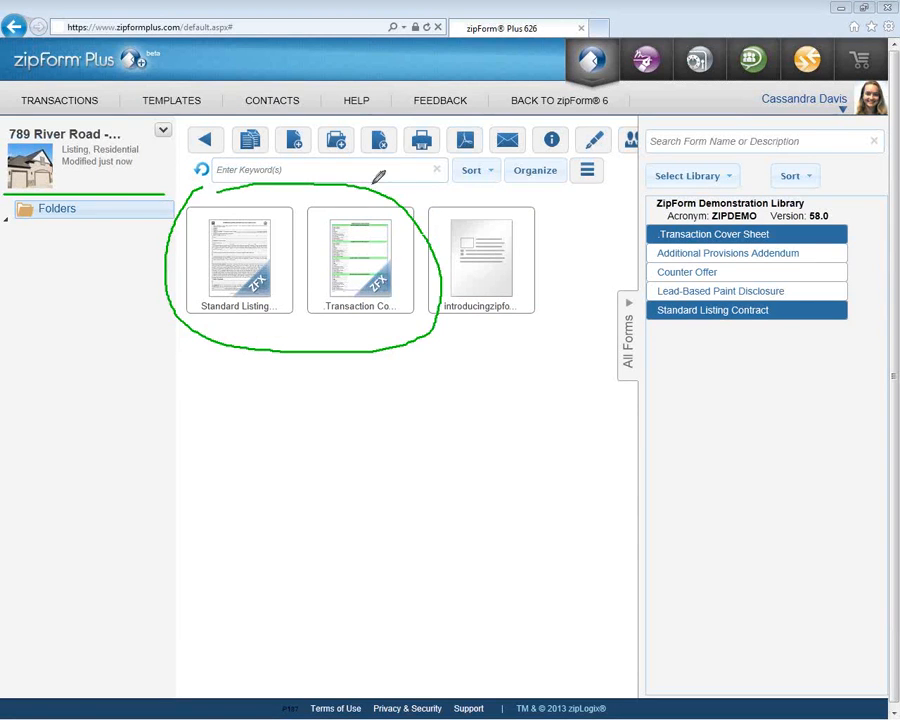
{"action": "mouse_move", "coordinate": [490, 194]}
{"action": "left_mouse_down"}
{"action": "mouse_move", "coordinate": [444, 284]}
{"action": "mouse_move", "coordinate": [530, 286]}
{"action": "mouse_move", "coordinate": [485, 198]}
{"action": "left_mouse_up"}
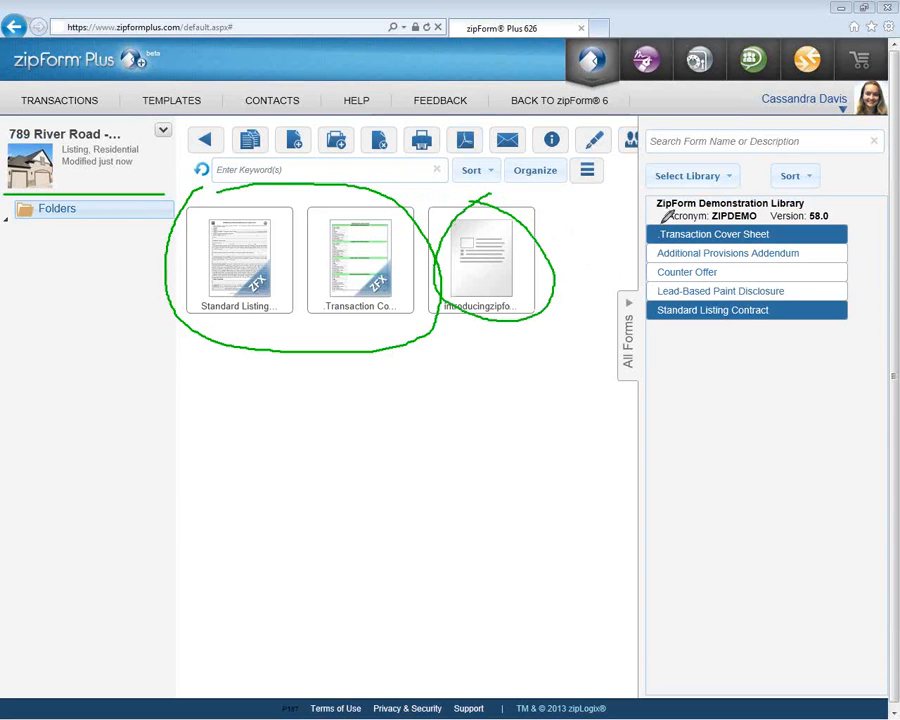
{"action": "mouse_move", "coordinate": [627, 282]}
{"action": "left_mouse_down"}
{"action": "mouse_move", "coordinate": [612, 368]}
{"action": "mouse_move", "coordinate": [636, 381]}
{"action": "left_mouse_up"}
{"action": "mouse_move", "coordinate": [605, 336]}
{"action": "left_mouse_down"}
{"action": "mouse_move", "coordinate": [544, 348]}
{"action": "mouse_move", "coordinate": [411, 344]}
{"action": "mouse_move", "coordinate": [406, 356]}
{"action": "mouse_move", "coordinate": [418, 360]}
{"action": "left_mouse_up"}
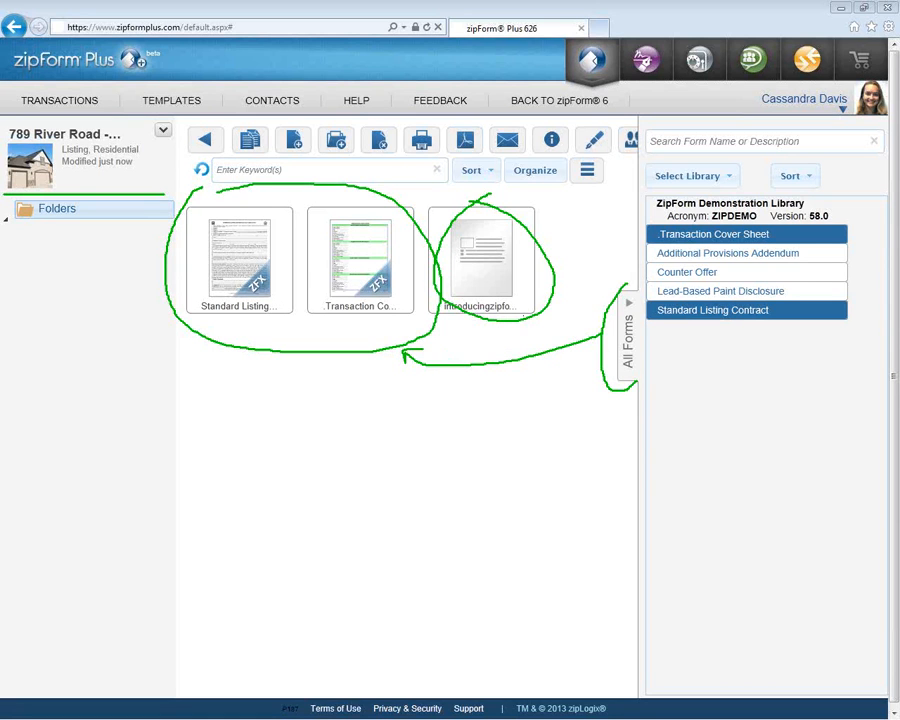
- Add the Lead-Based Paint Disclosure form from the ZipForm Demonstration Library
{"action": "double_click", "coordinate": [703, 291]}
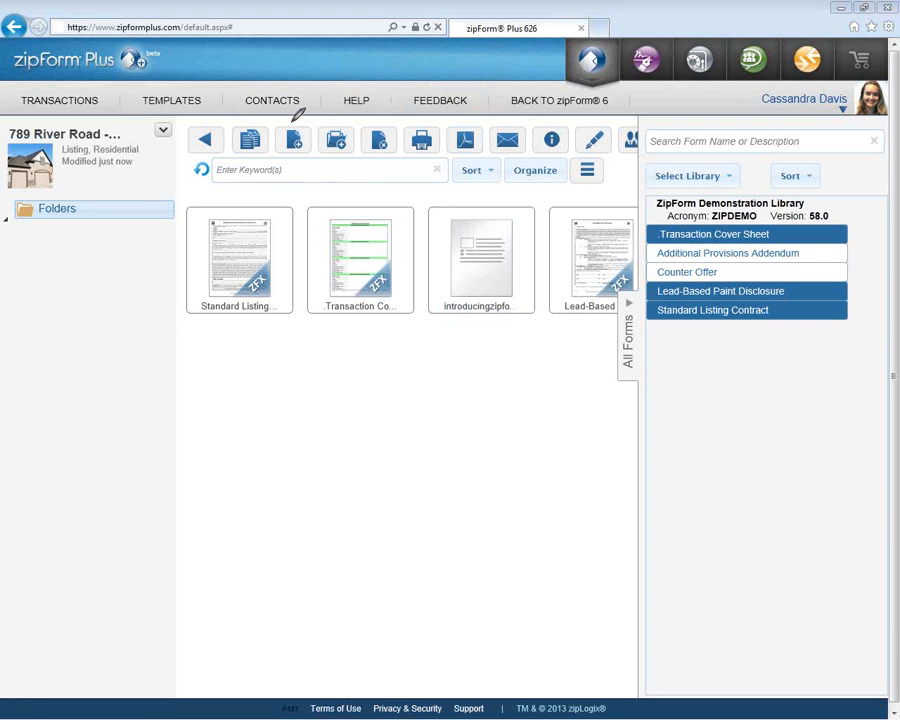
{"action": "mouse_move", "coordinate": [297, 115]}
{"action": "left_mouse_down"}
{"action": "mouse_move", "coordinate": [283, 122]}
{"action": "mouse_move", "coordinate": [278, 146]}
{"action": "mouse_move", "coordinate": [322, 158]}
{"action": "mouse_move", "coordinate": [366, 150]}
{"action": "mouse_move", "coordinate": [340, 120]}
{"action": "left_mouse_up"}
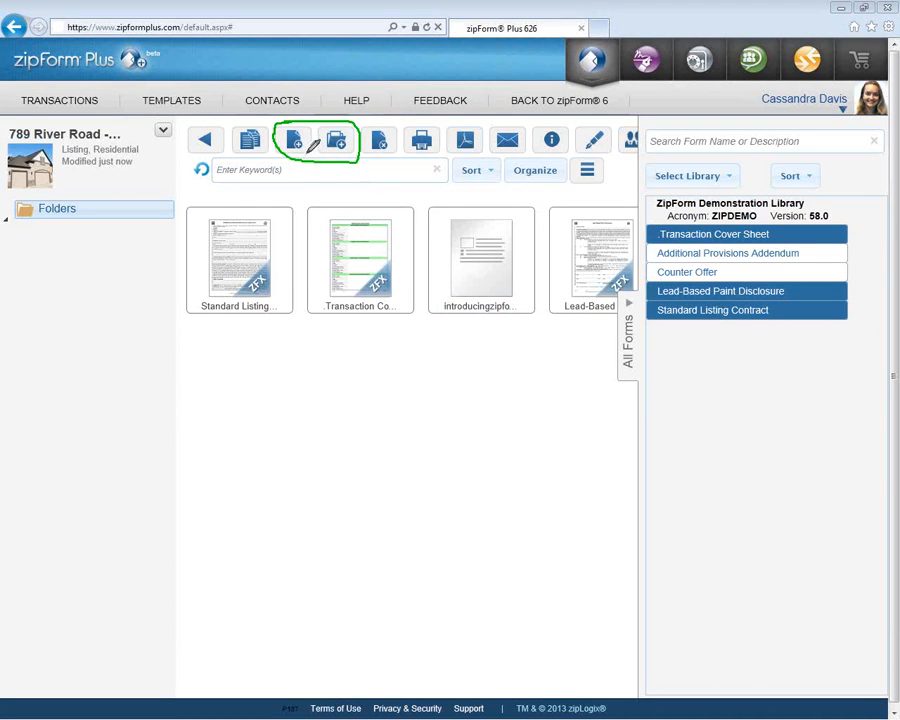
{"action": "mouse_move", "coordinate": [305, 158]}
{"action": "left_mouse_down"}
{"action": "mouse_move", "coordinate": [304, 172]}
{"action": "mouse_move", "coordinate": [448, 182]}
{"action": "mouse_move", "coordinate": [443, 220]}
{"action": "mouse_move", "coordinate": [449, 208]}
{"action": "left_mouse_up"}
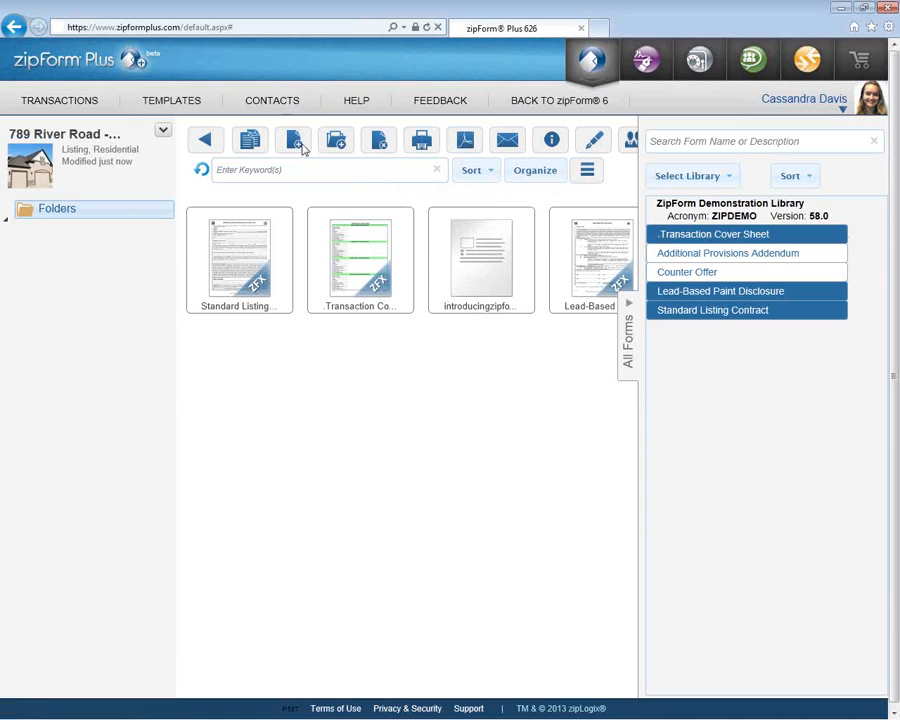
- Upload 6house.jpg into the transaction as a document titled 'Photos of the property'
{"action": "left_click", "coordinate": [301, 149]}
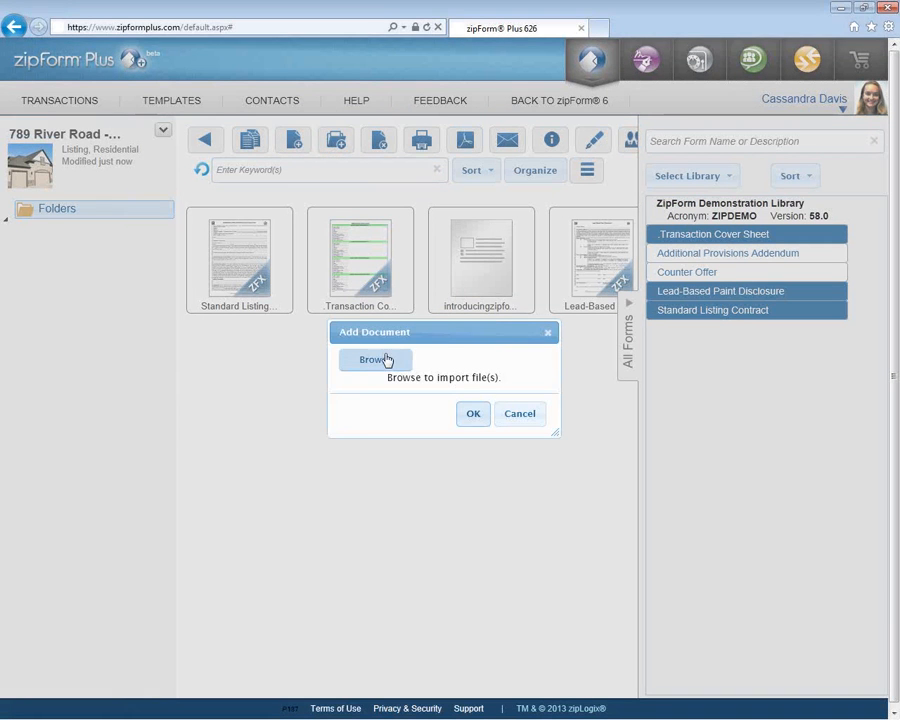
{"action": "left_click", "coordinate": [386, 360]}
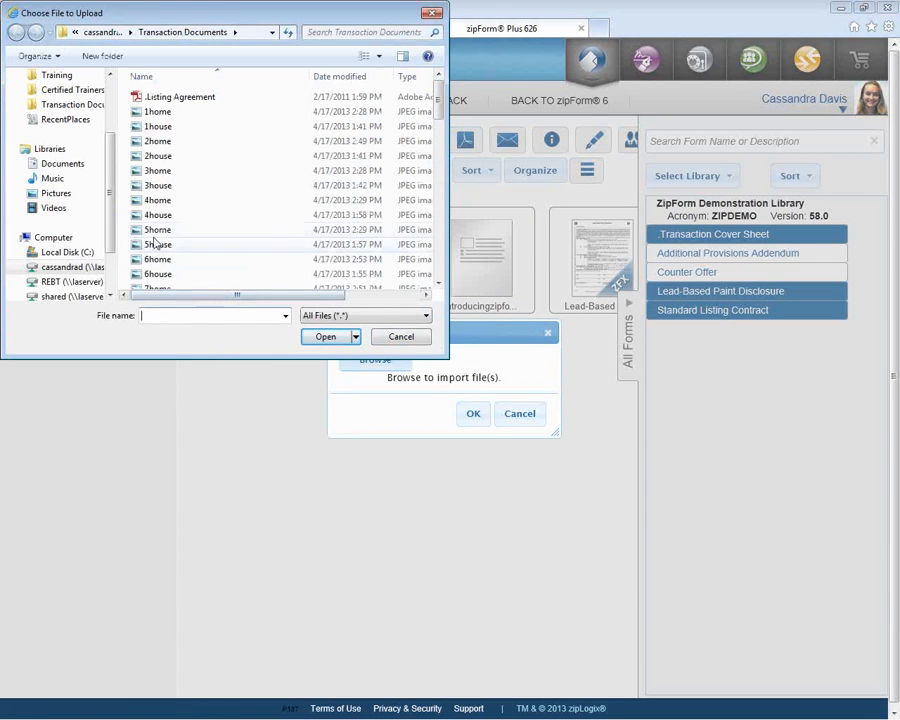
{"action": "left_click", "coordinate": [176, 273]}
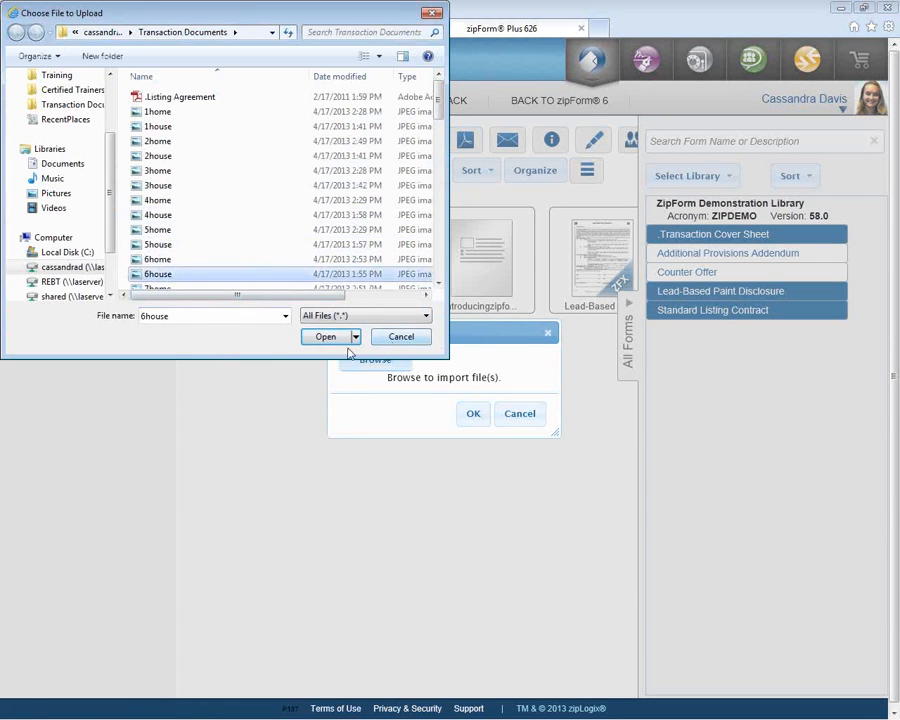
{"action": "left_click", "coordinate": [330, 338]}
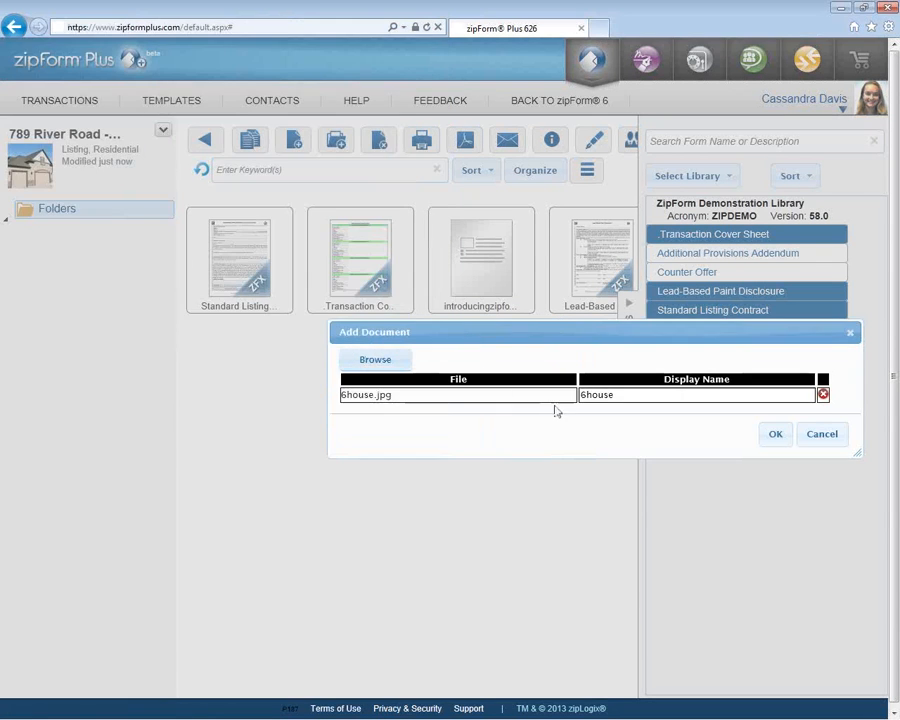
{"action": "double_click", "coordinate": [587, 396]}
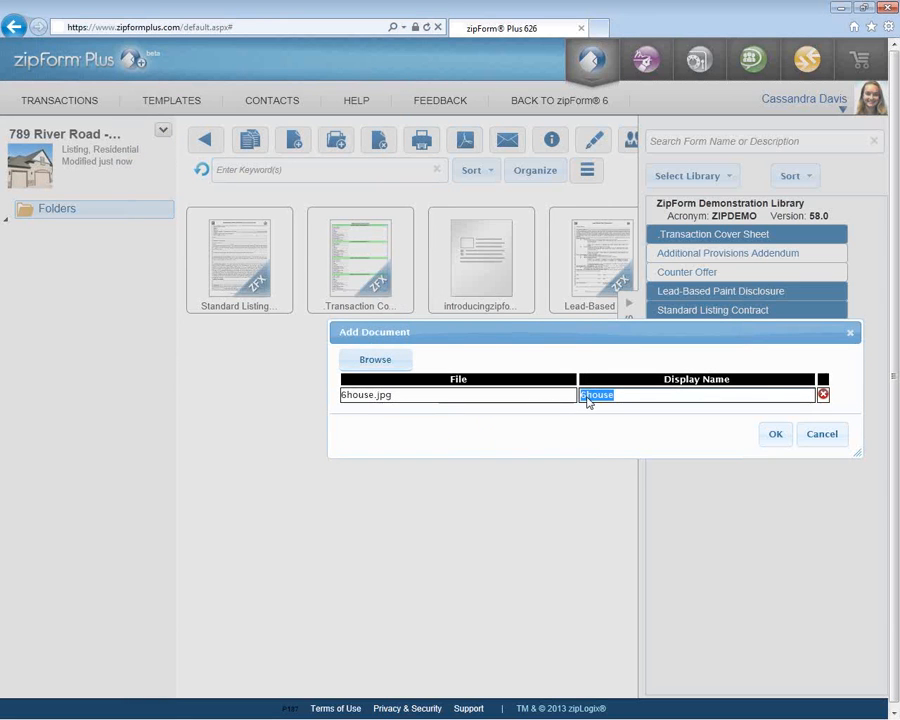
{"action": "type", "text": "Photos of the property"}
{"action": "left_click", "coordinate": [772, 439]}
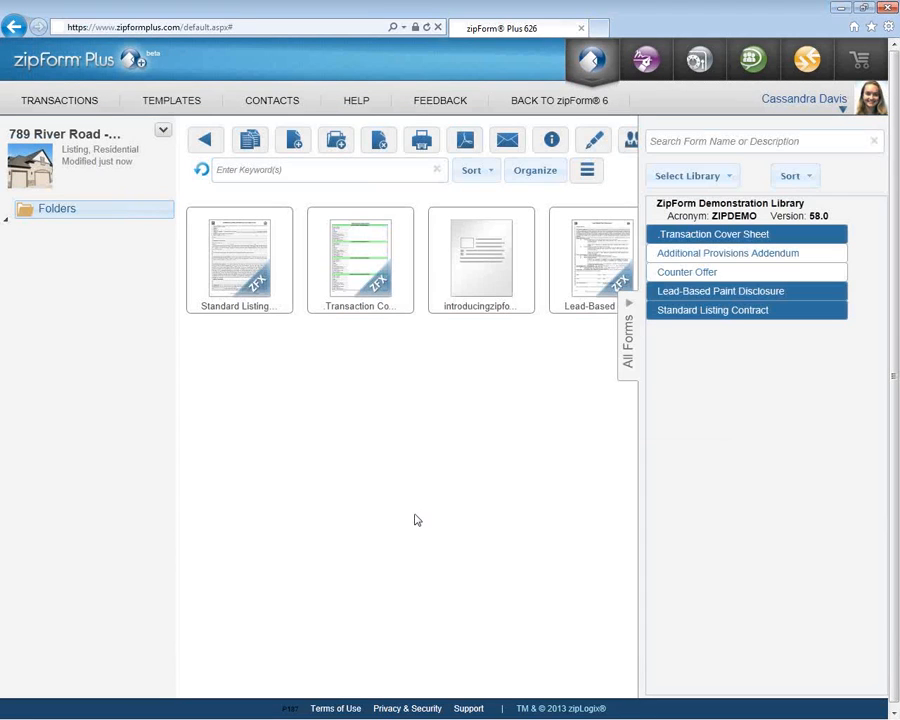
- Collapse the form library and create a new folder named 'Listing' in the transaction
{"action": "left_click", "coordinate": [631, 370]}
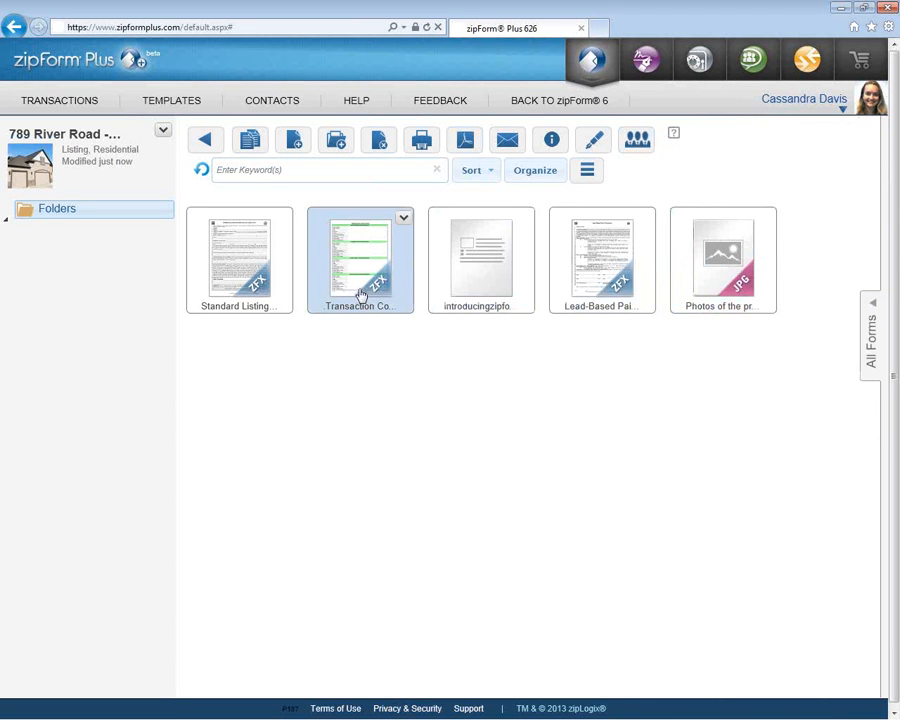
{"action": "left_click", "coordinate": [343, 149]}
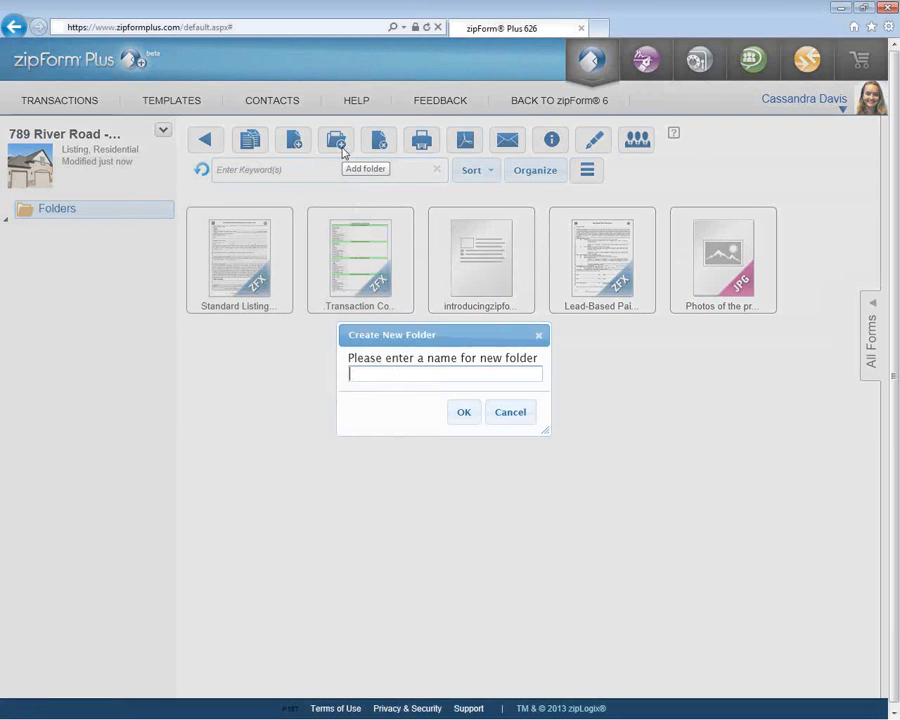
{"action": "type", "text": "Listing"}
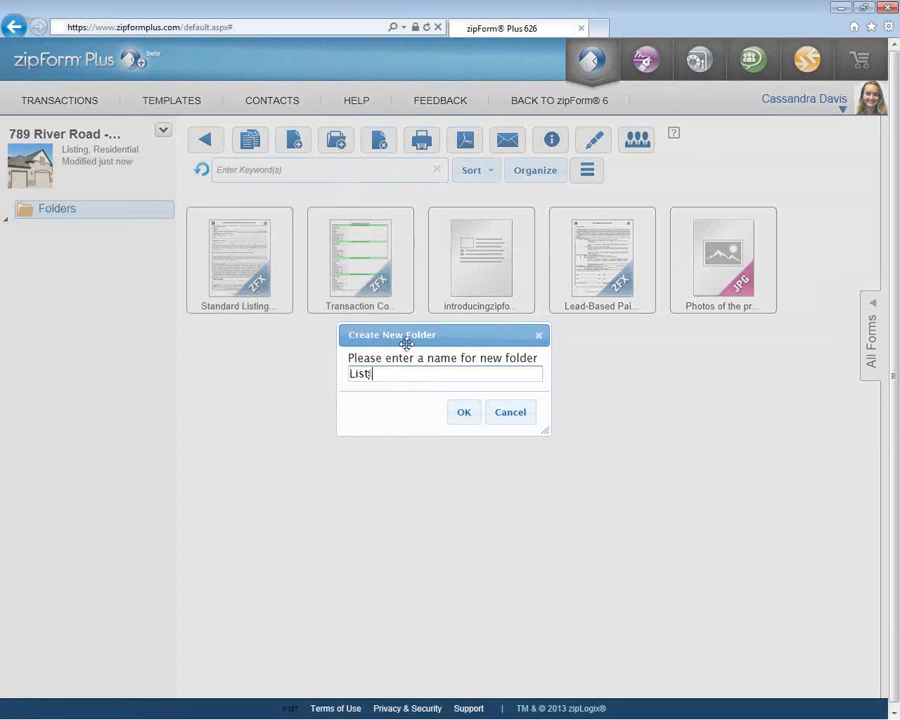
{"action": "left_click", "coordinate": [461, 411]}
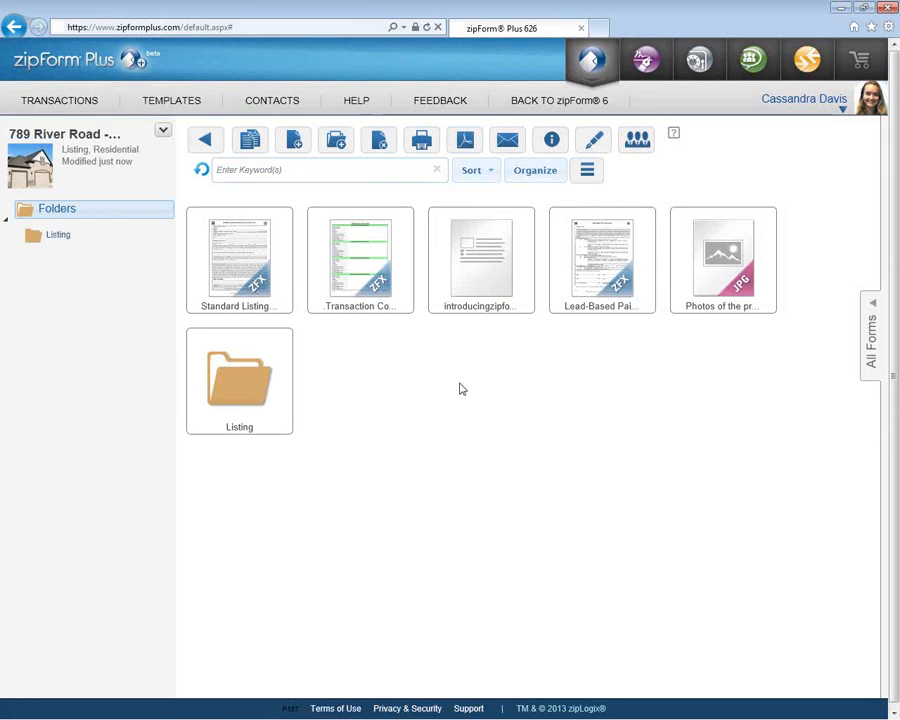
- Move 'Photos of the property' and the third document into Listing, check it, and return to top level
{"action": "left_click_drag", "start_coordinate": [715, 297], "coordinate": [277, 394]}
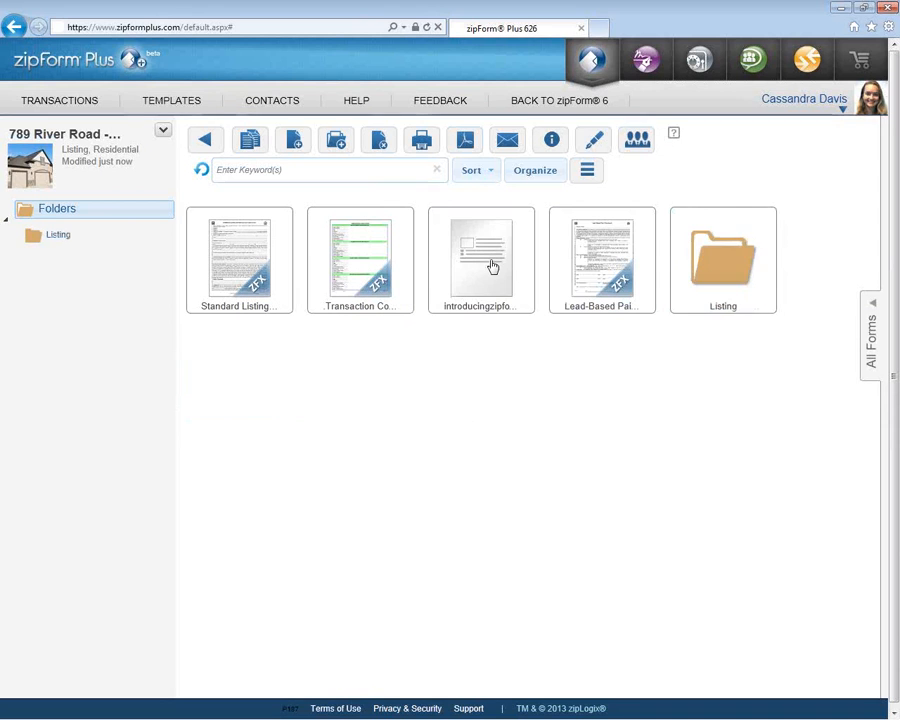
{"action": "left_click_drag", "start_coordinate": [492, 265], "coordinate": [739, 287]}
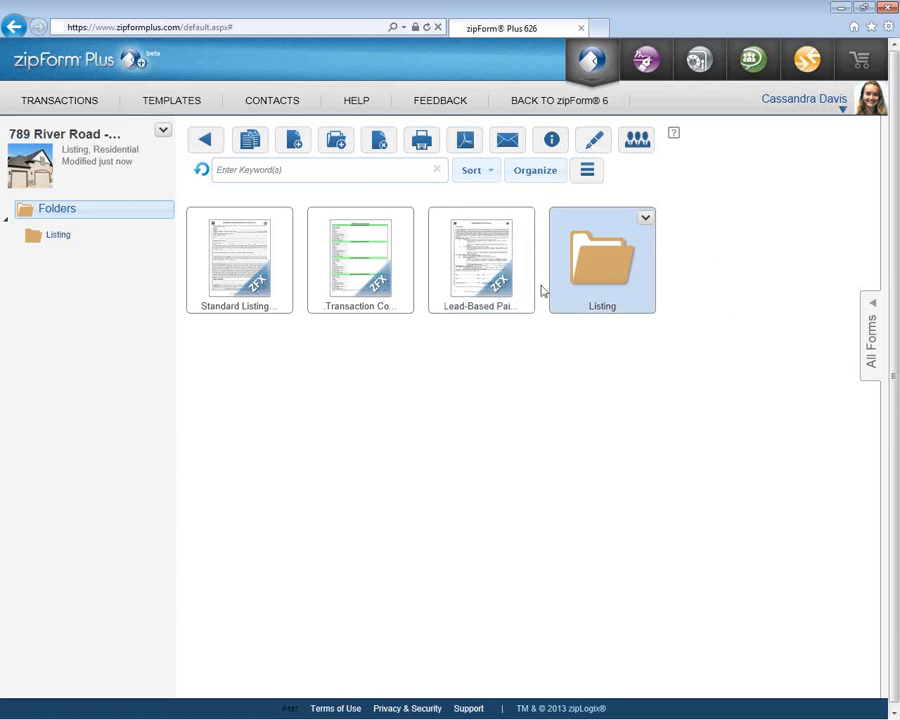
{"action": "left_click", "coordinate": [57, 236]}
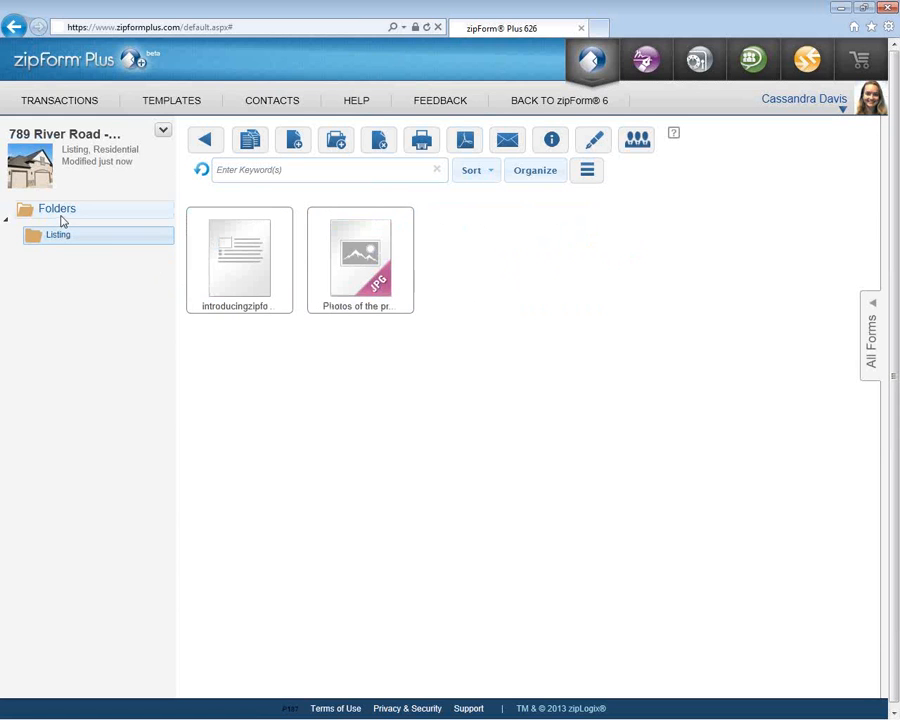
{"action": "left_click", "coordinate": [64, 215]}
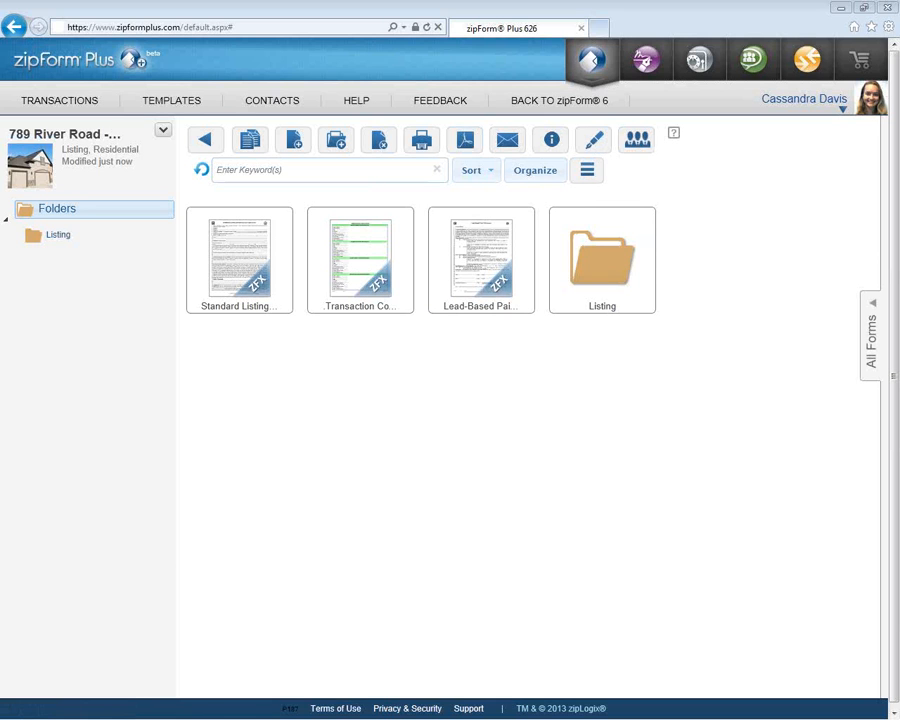
{"action": "left_click_drag", "start_coordinate": [617, 161], "coordinate": [653, 160]}
{"action": "left_click_drag", "start_coordinate": [577, 155], "coordinate": [605, 154]}
{"action": "left_click_drag", "start_coordinate": [491, 155], "coordinate": [521, 154]}
{"action": "mouse_move", "coordinate": [279, 193]}
{"action": "left_mouse_down"}
{"action": "mouse_move", "coordinate": [172, 240]}
{"action": "mouse_move", "coordinate": [250, 344]}
{"action": "mouse_move", "coordinate": [484, 346]}
{"action": "mouse_move", "coordinate": [548, 254]}
{"action": "mouse_move", "coordinate": [489, 198]}
{"action": "mouse_move", "coordinate": [237, 195]}
{"action": "left_mouse_up"}
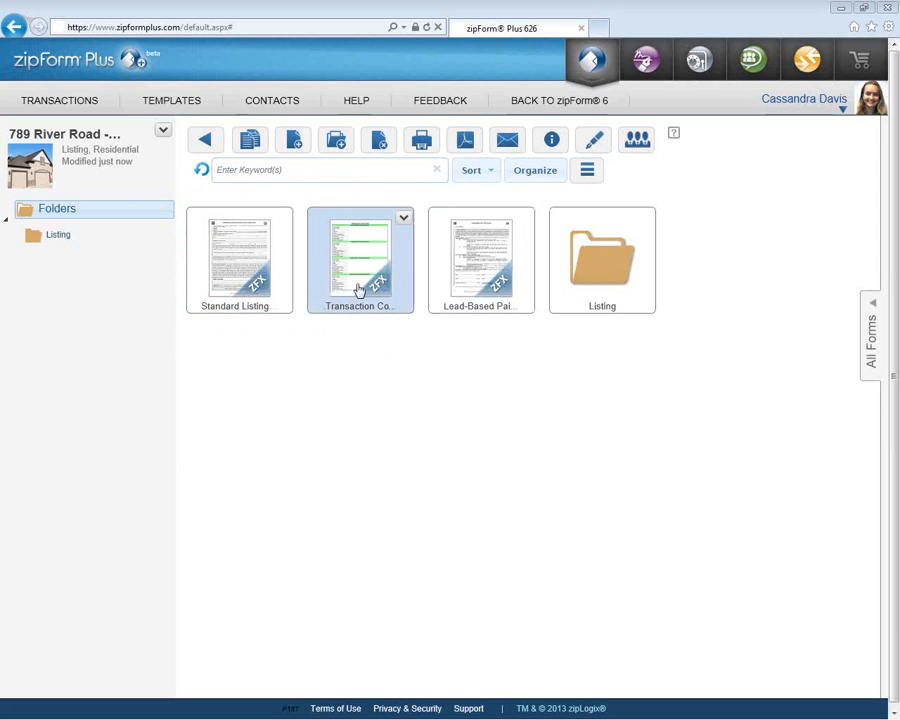
- Open the Standard Listing Contract and enter the first seller's full name on the Seller(s) line
{"action": "double_click", "coordinate": [257, 287]}
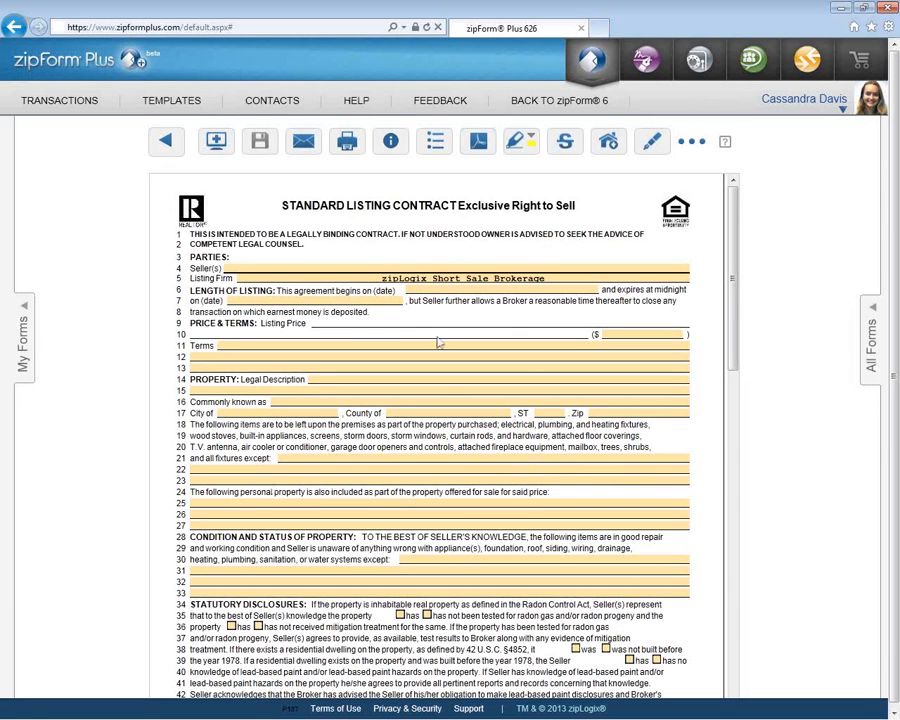
{"action": "left_click", "coordinate": [439, 268]}
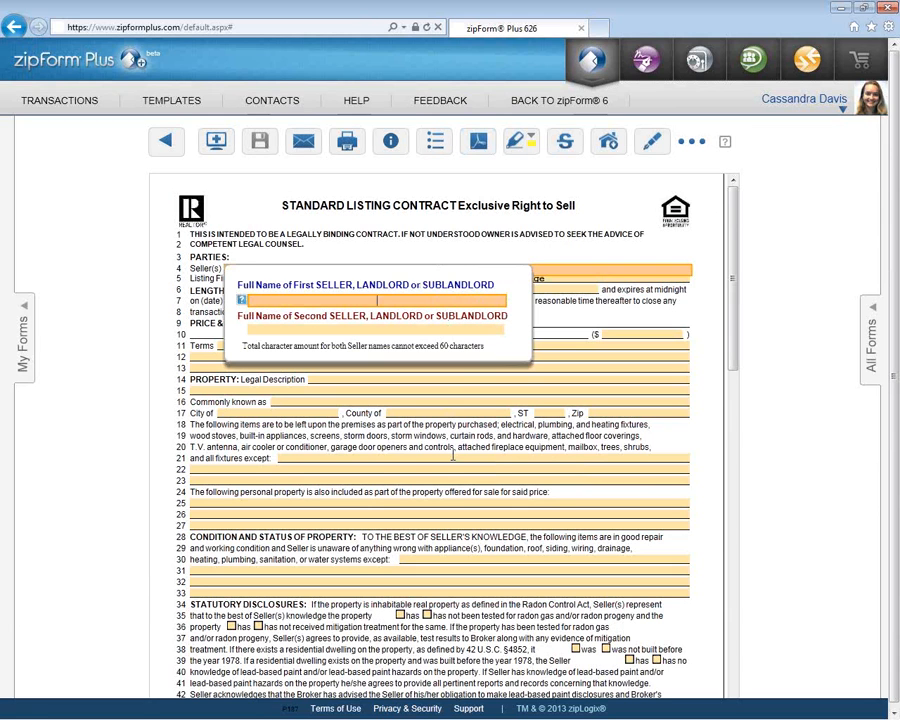
{"action": "type", "text": "Jim Seller"}
{"action": "left_click", "coordinate": [563, 259]}
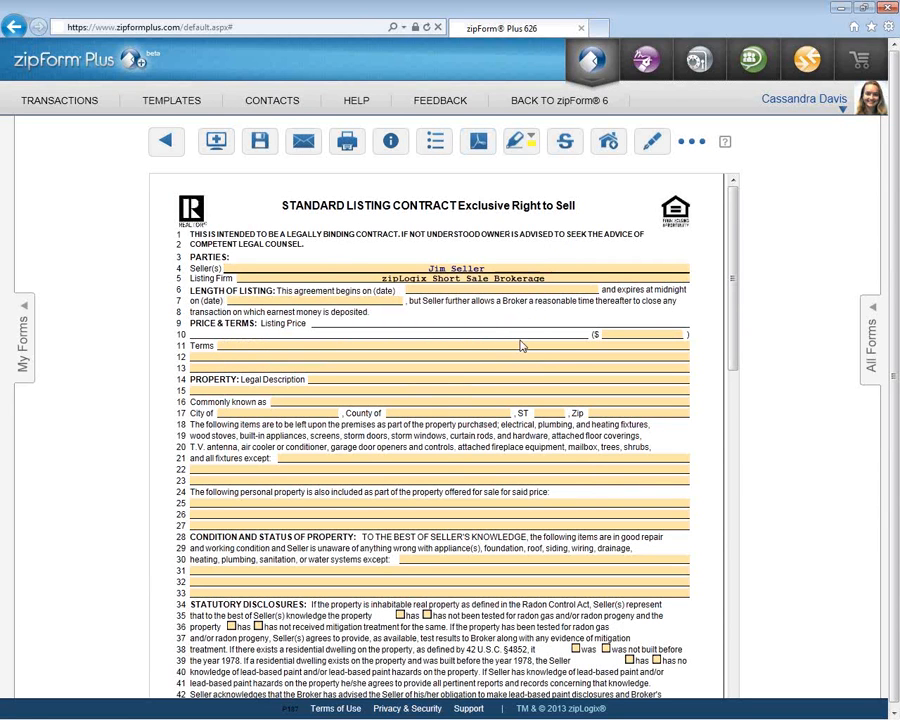
- On the Lead-Based Paint Disclosure, add the seller's middle initial to the signature-line name
{"action": "left_click", "coordinate": [23, 363]}
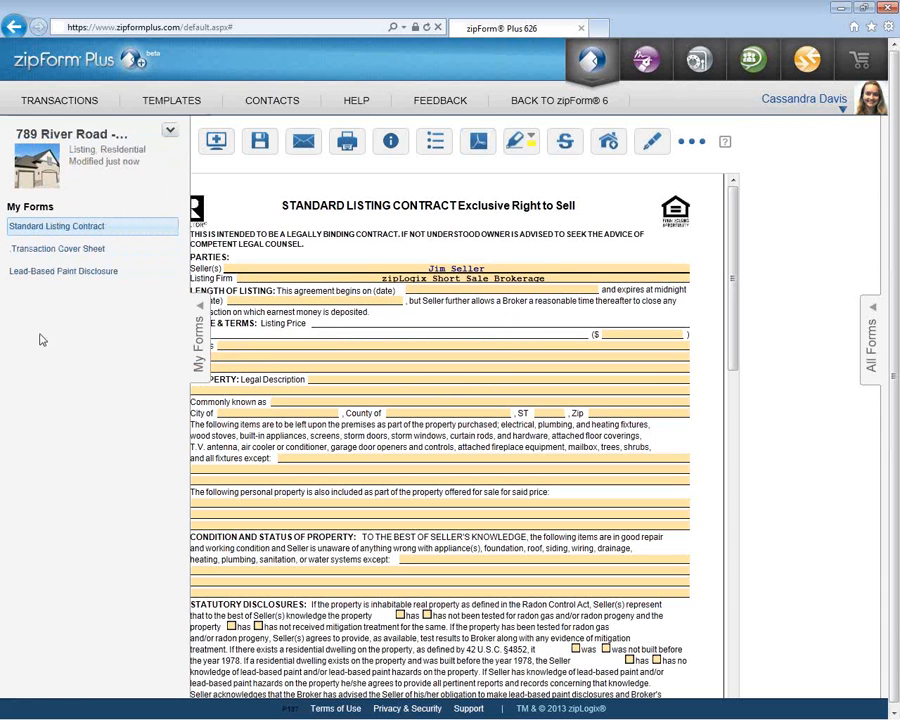
{"action": "left_click", "coordinate": [70, 280]}
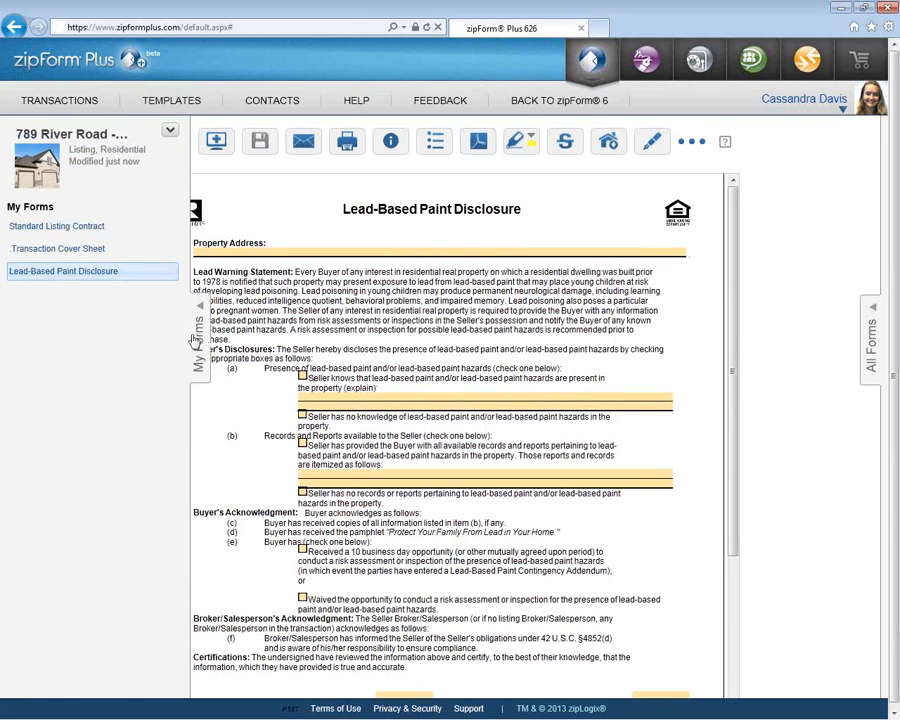
{"action": "scroll", "coordinate": [257, 387], "scroll_direction": "down", "scroll_amount": 3}
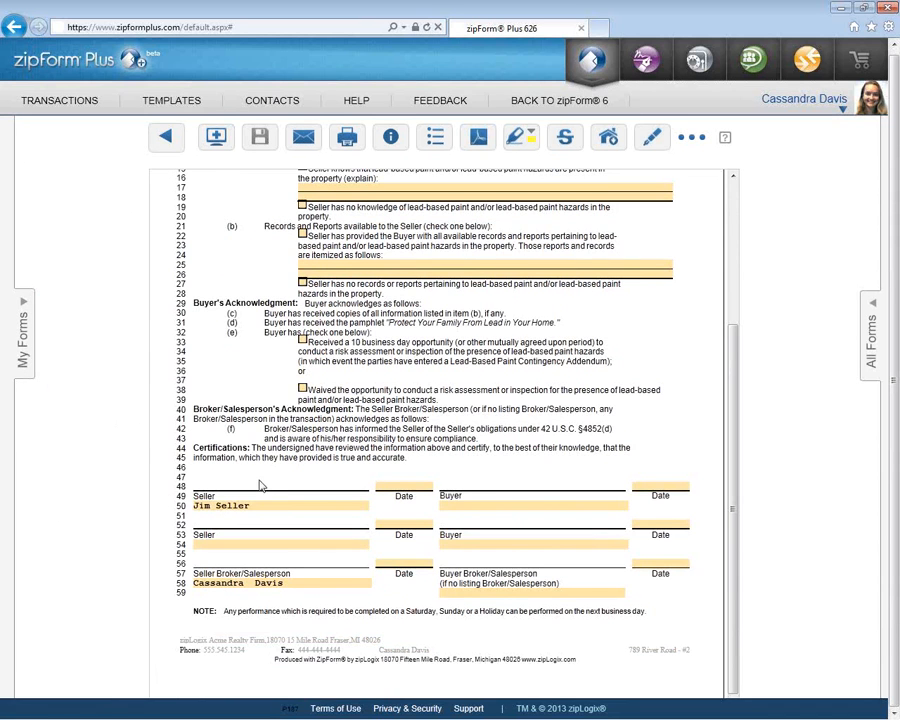
{"action": "left_click", "coordinate": [226, 508]}
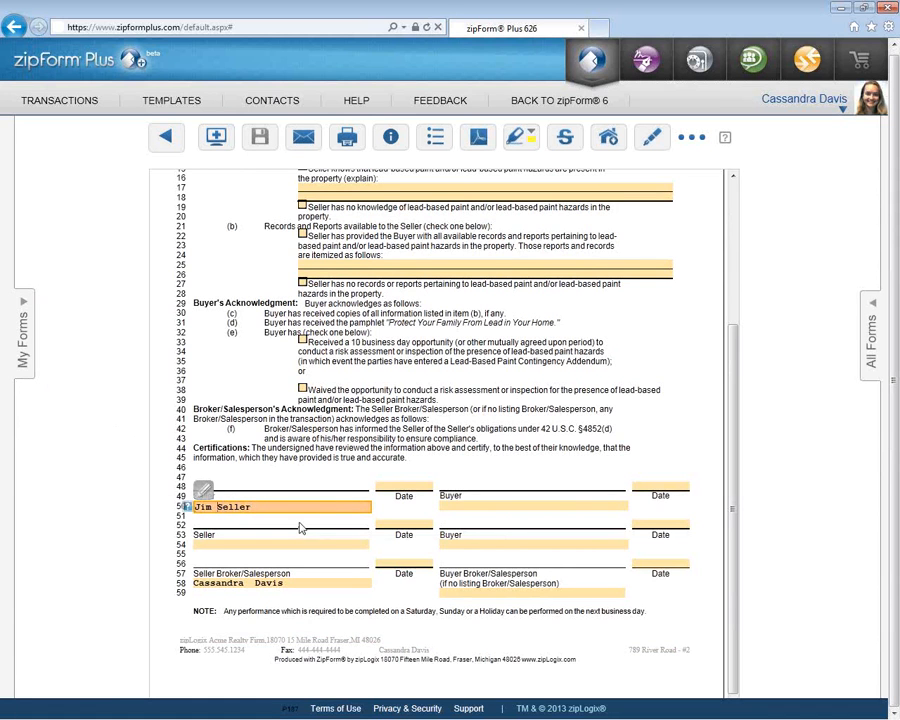
{"action": "type", "text": "Q."}
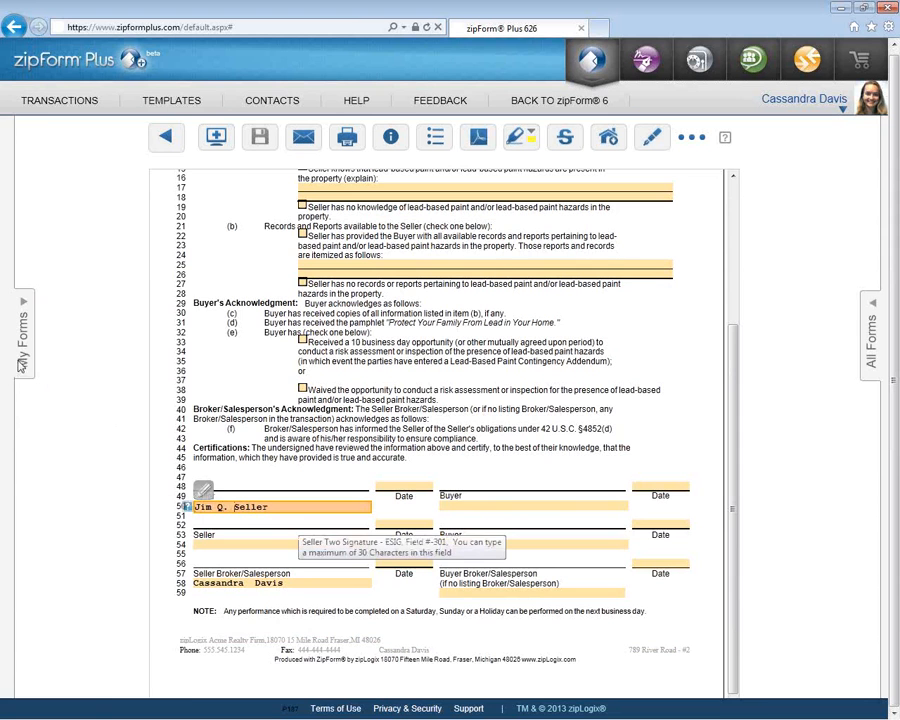
- Switch back to the Standard Listing Contract and hide the forms list
{"action": "left_click", "coordinate": [22, 365]}
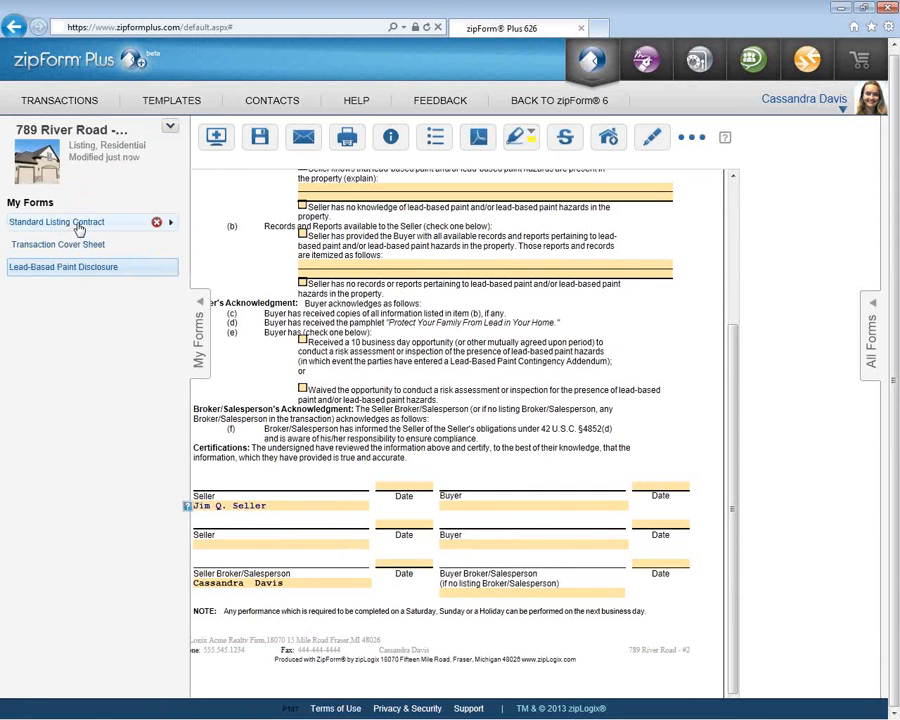
{"action": "left_click", "coordinate": [80, 225]}
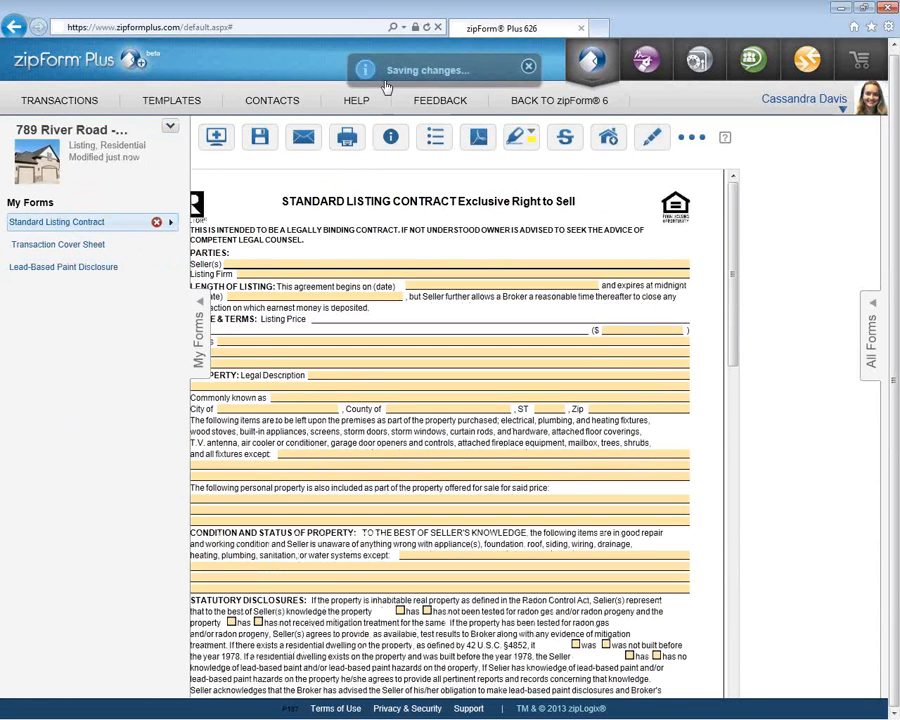
{"action": "left_click", "coordinate": [199, 339]}
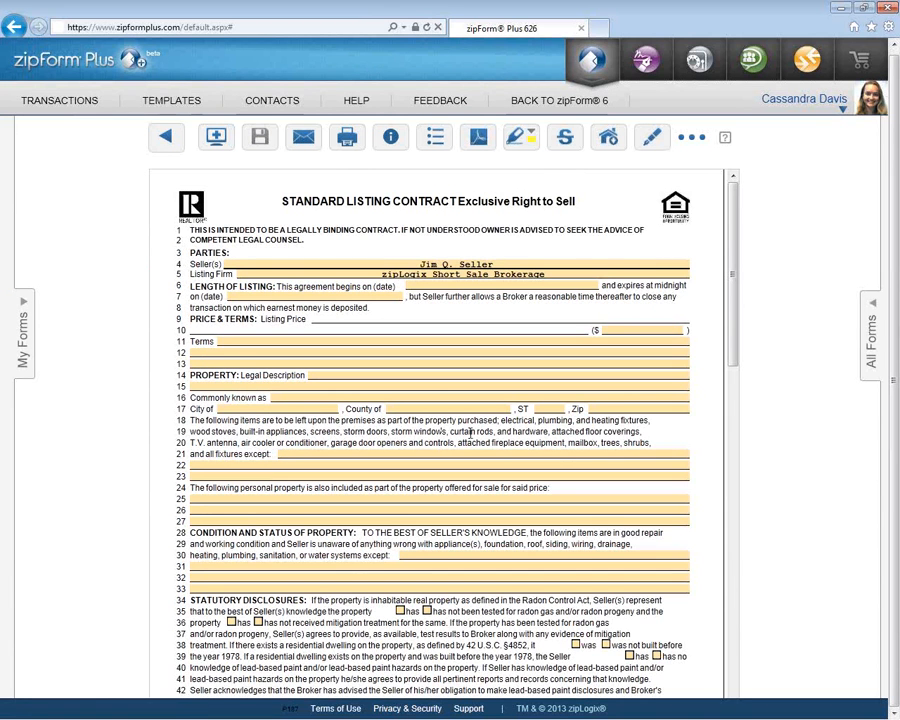
- Add the Additional Provisions Addendum from the form library, then reopen the Standard Listing Contract
{"action": "left_click", "coordinate": [871, 340]}
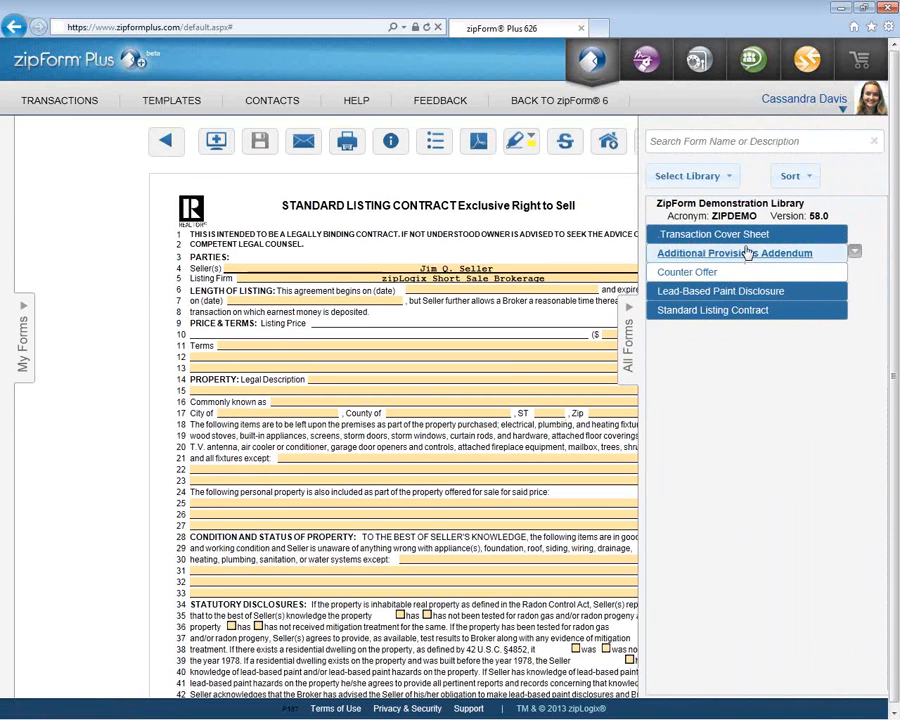
{"action": "left_click", "coordinate": [747, 253]}
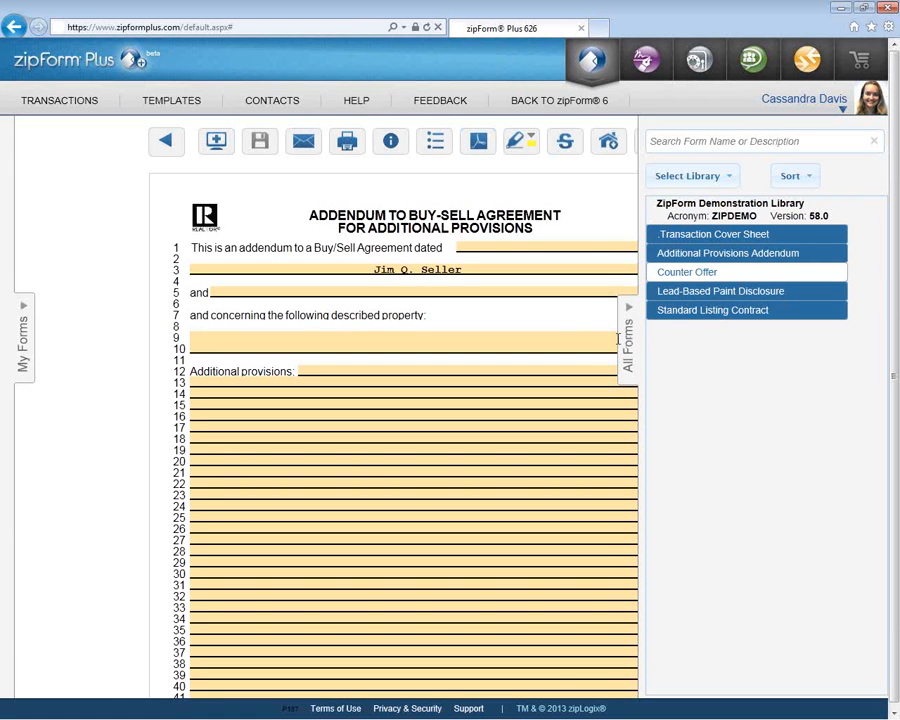
{"action": "left_click", "coordinate": [632, 347]}
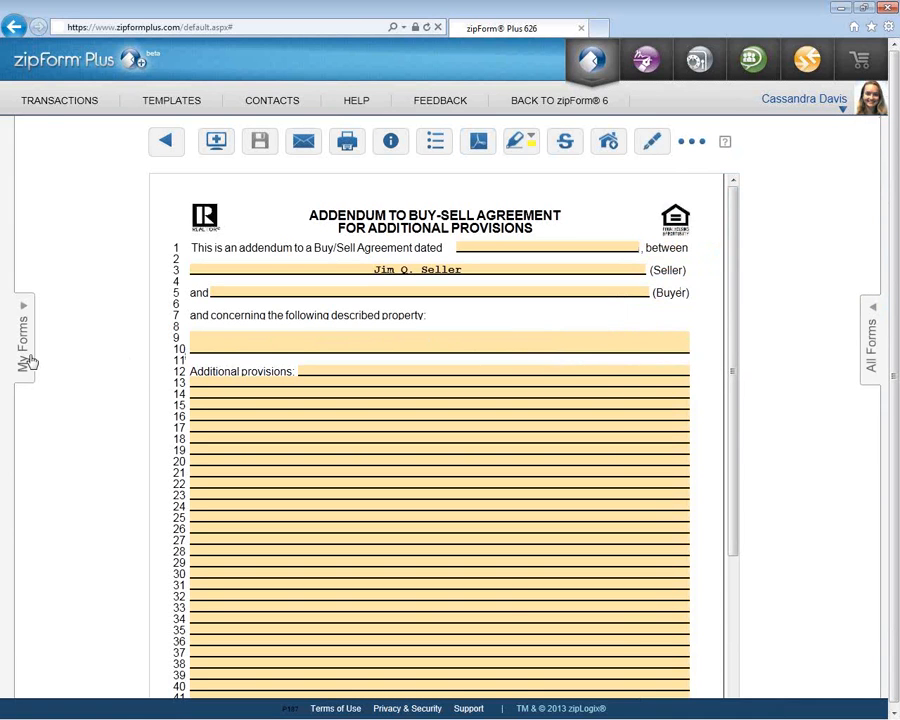
{"action": "left_click", "coordinate": [28, 355]}
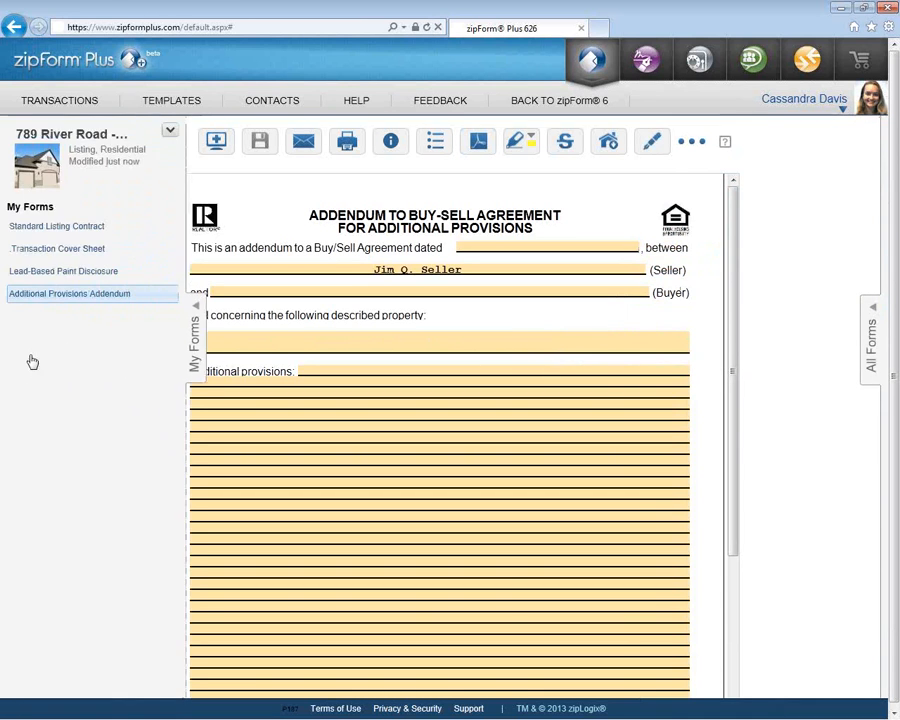
{"action": "left_click", "coordinate": [68, 228]}
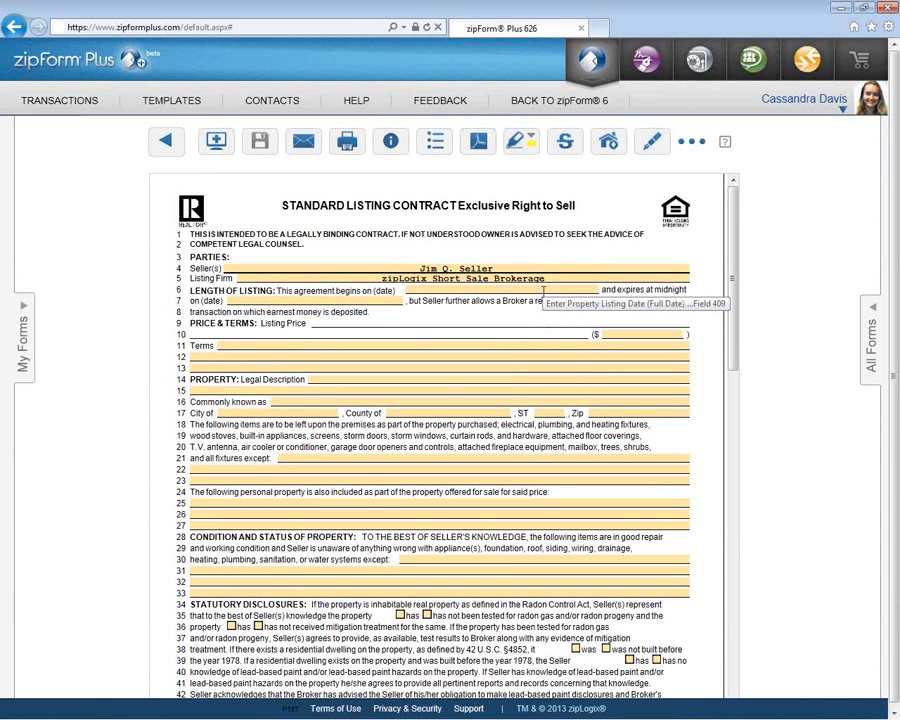
- Set the listing to run June 27 to June 29, 2013, and bring up the Listing Price mortgage calculator
{"action": "double_click", "coordinate": [543, 291]}
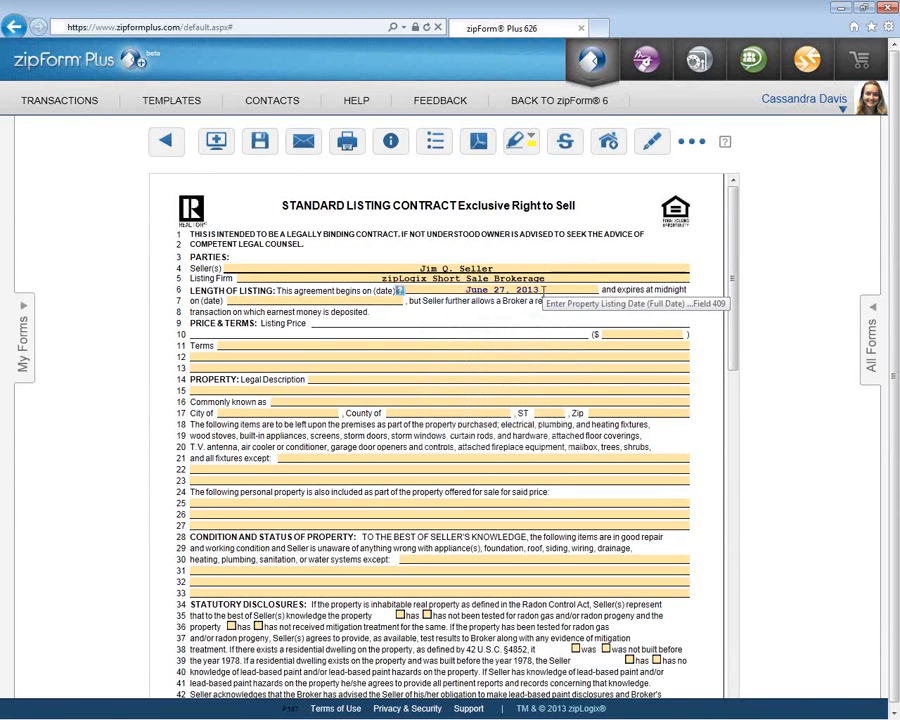
{"action": "double_click", "coordinate": [369, 300]}
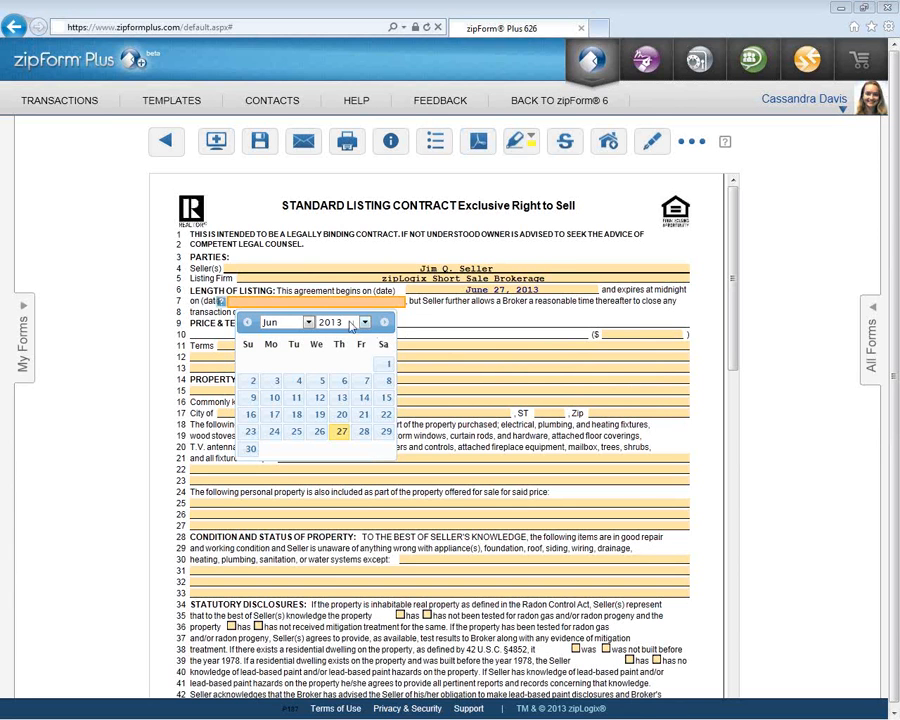
{"action": "left_click", "coordinate": [384, 433]}
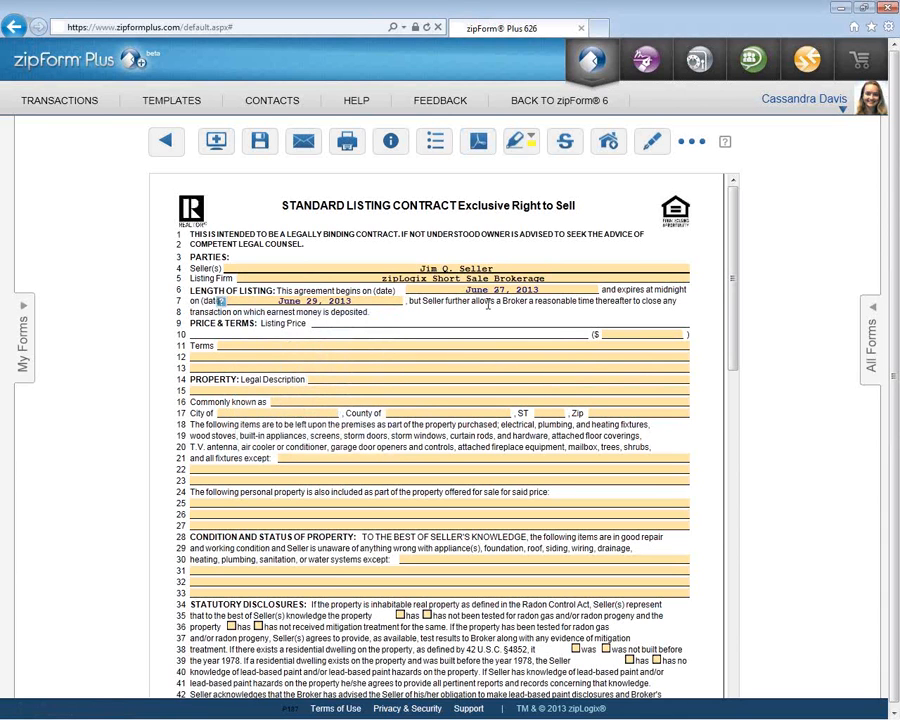
{"action": "left_click", "coordinate": [612, 335]}
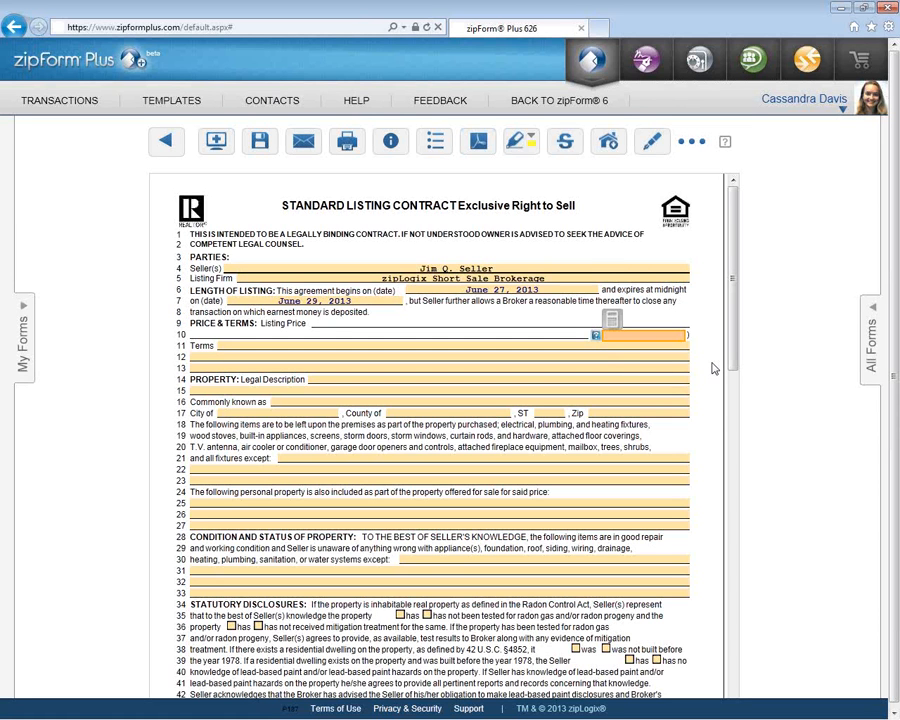
{"action": "left_click", "coordinate": [615, 320]}
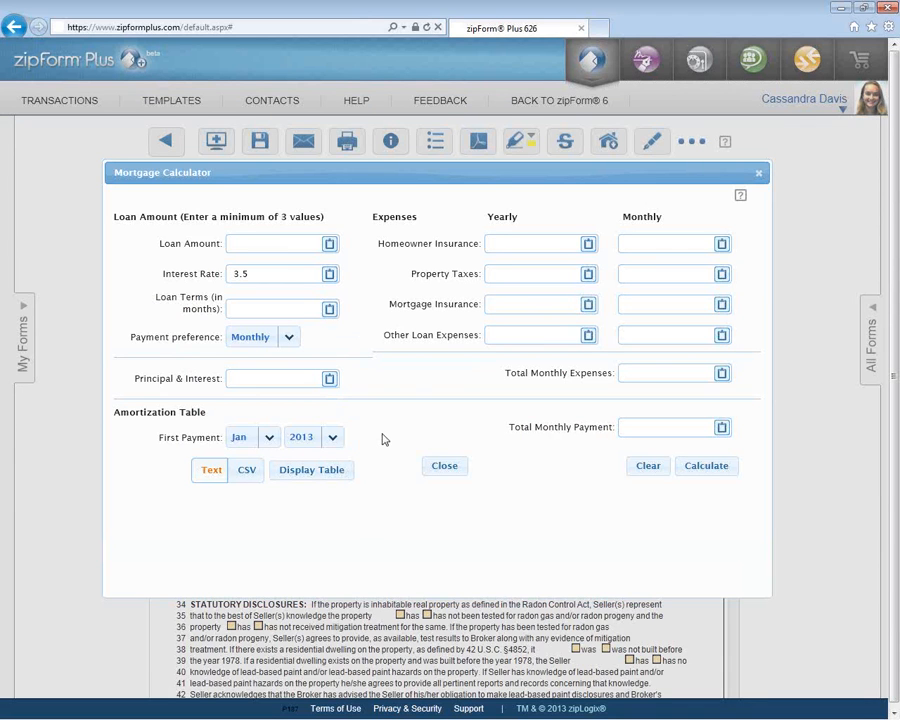
- Enter 234000 as the loan amount and insert it as the $234,000.00 Listing Price
{"action": "left_click", "coordinate": [273, 249]}
{"action": "type", "text": "234000"}
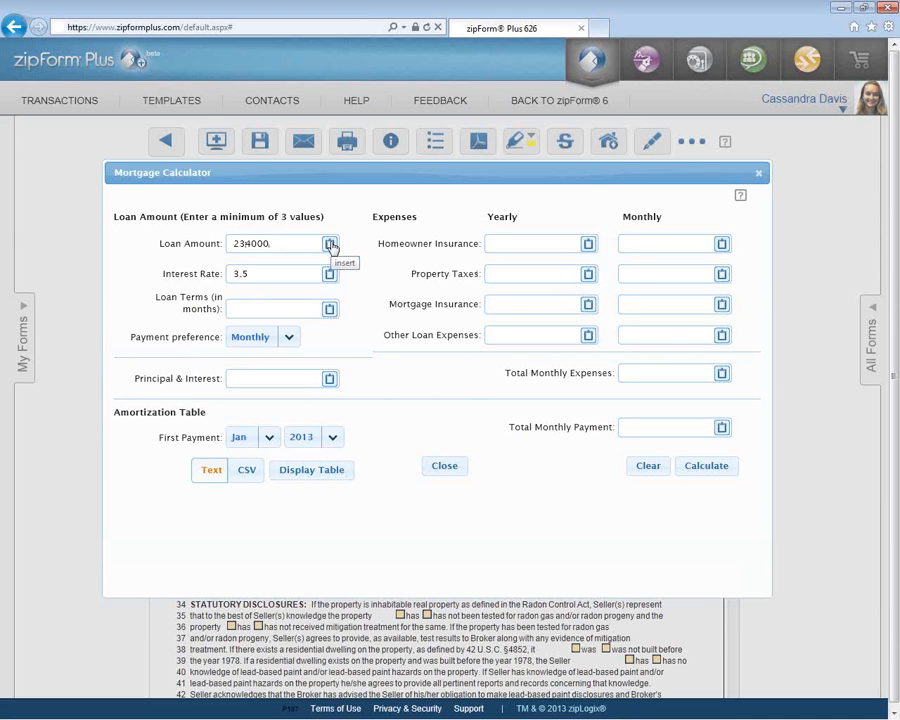
{"action": "left_click", "coordinate": [329, 245]}
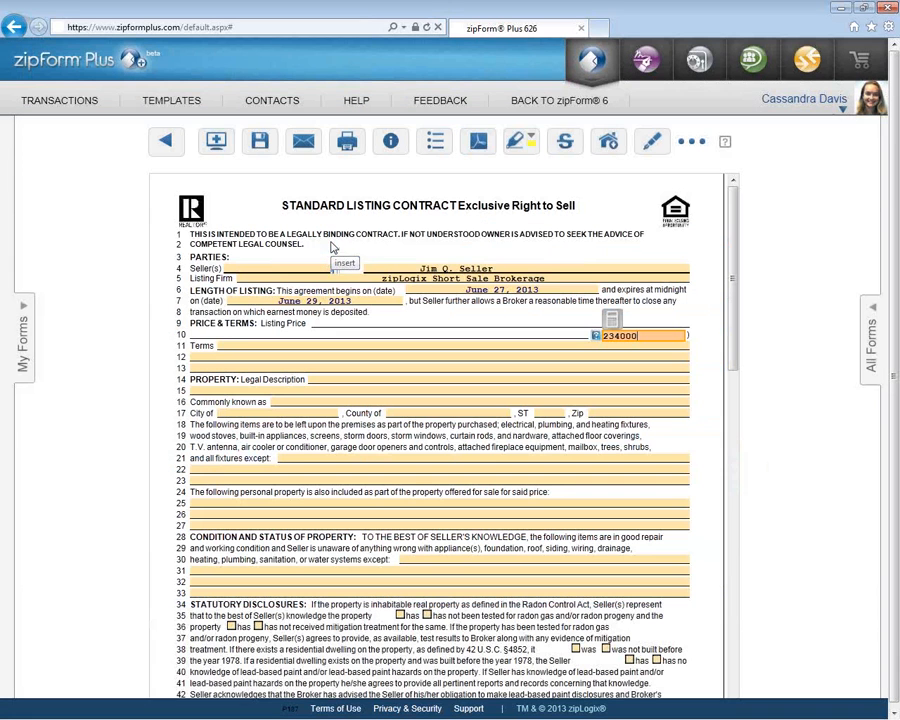
{"action": "left_click", "coordinate": [514, 348]}
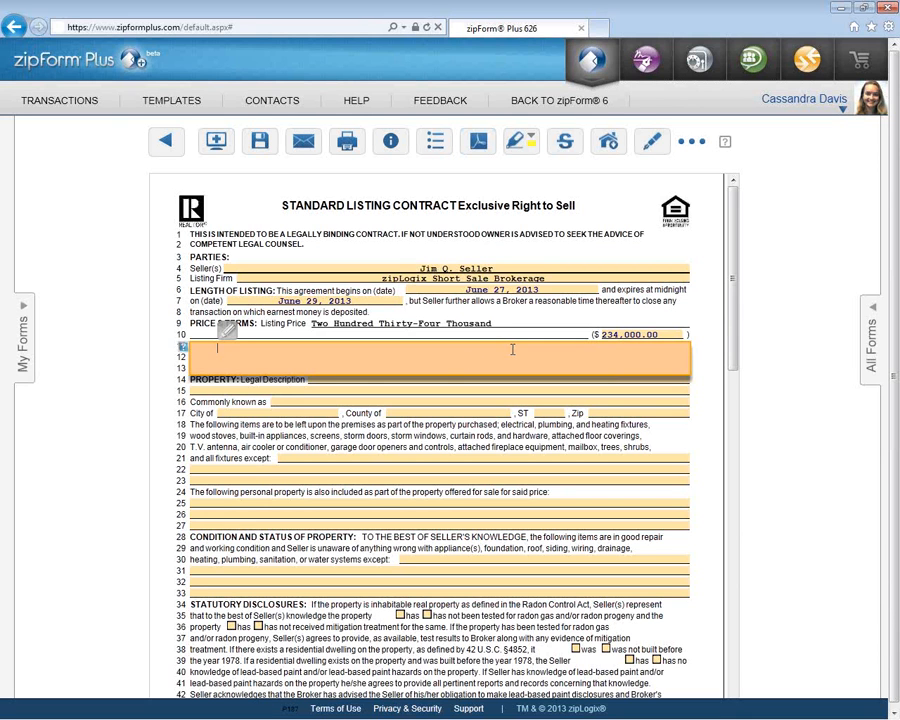
- Insert the agent's saved Broker Addendum clause into the Terms lines
{"action": "left_click", "coordinate": [228, 335]}
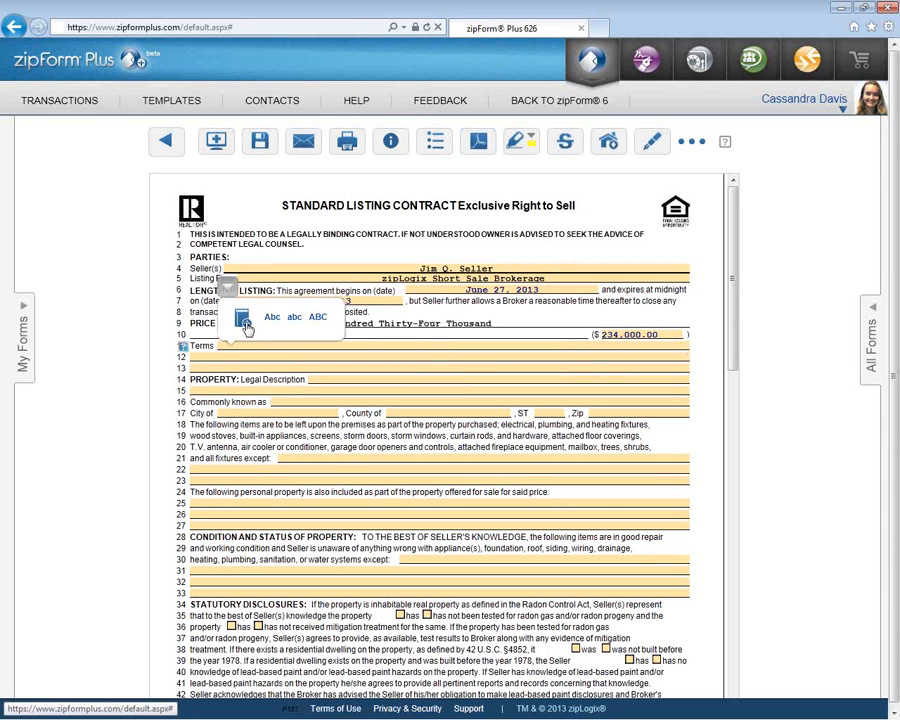
{"action": "left_click", "coordinate": [243, 320]}
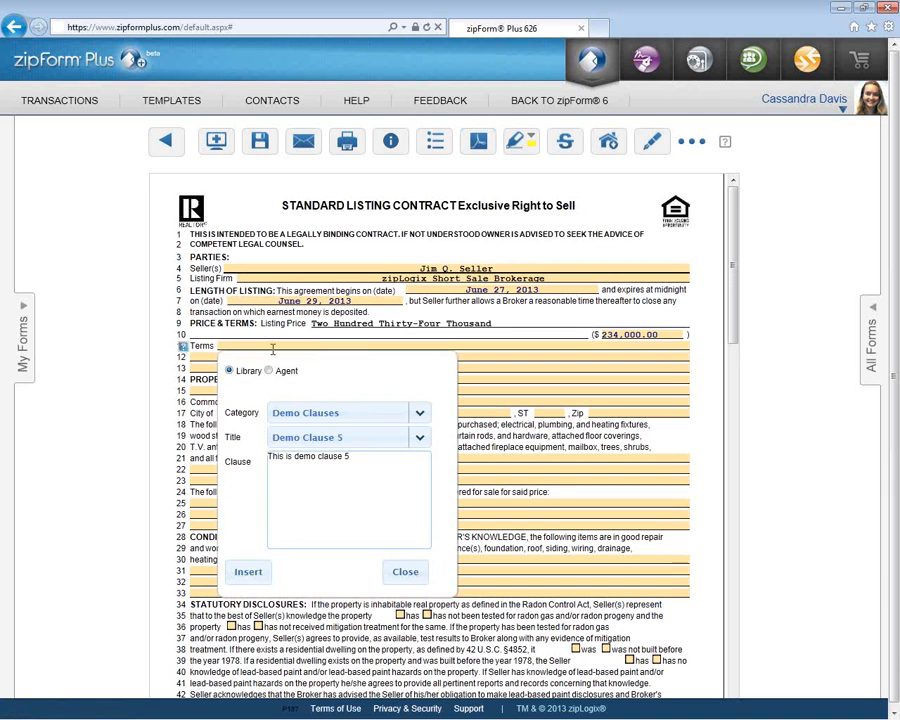
{"action": "left_click", "coordinate": [268, 370]}
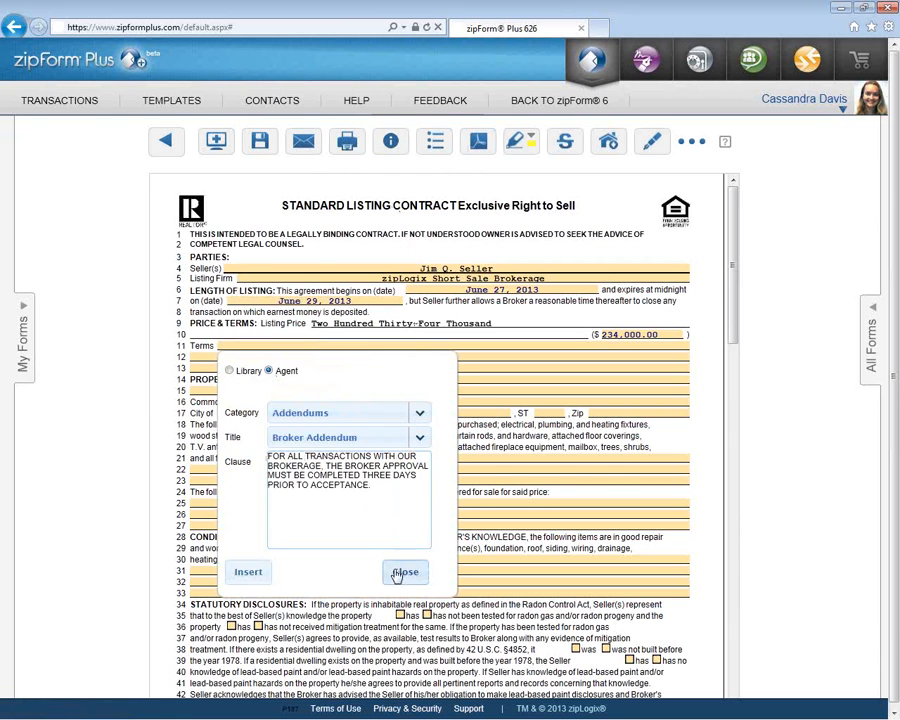
{"action": "left_click", "coordinate": [248, 571]}
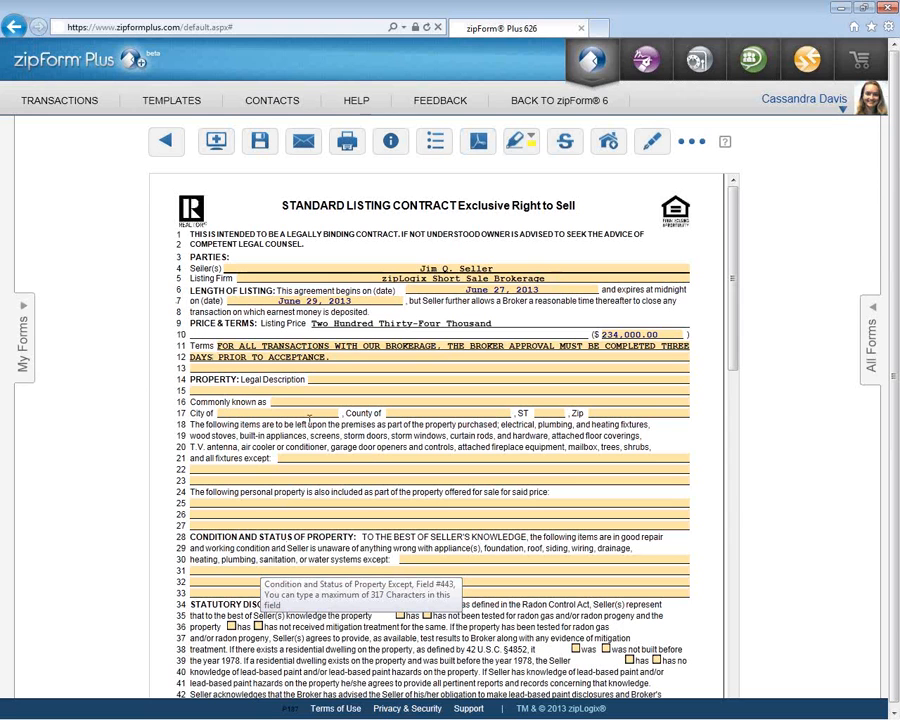
{"action": "left_click", "coordinate": [267, 346]}
{"action": "left_click", "coordinate": [231, 333]}
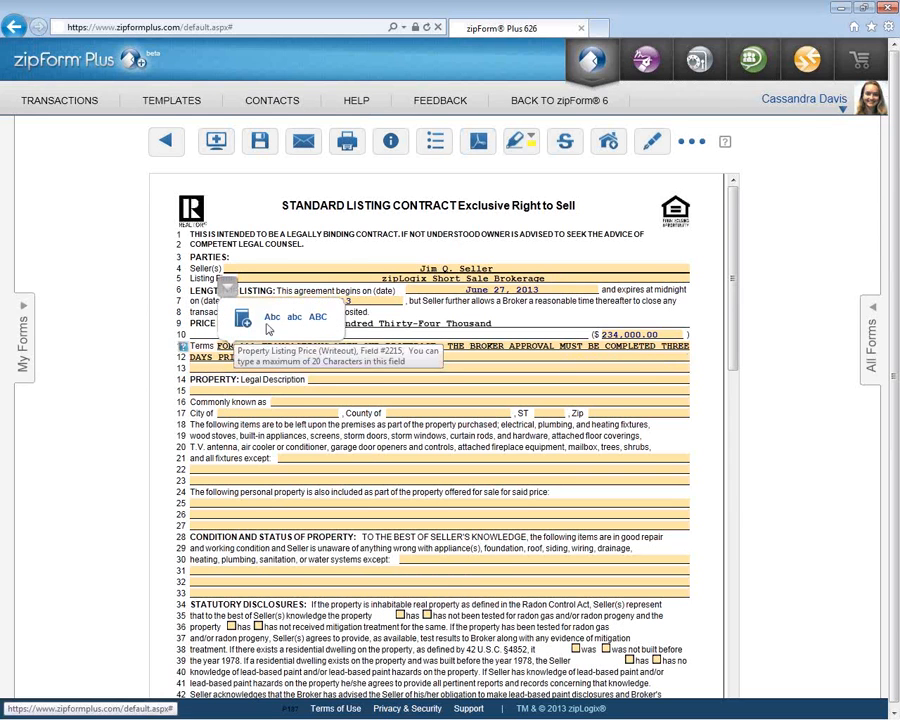
{"action": "left_click", "coordinate": [294, 318]}
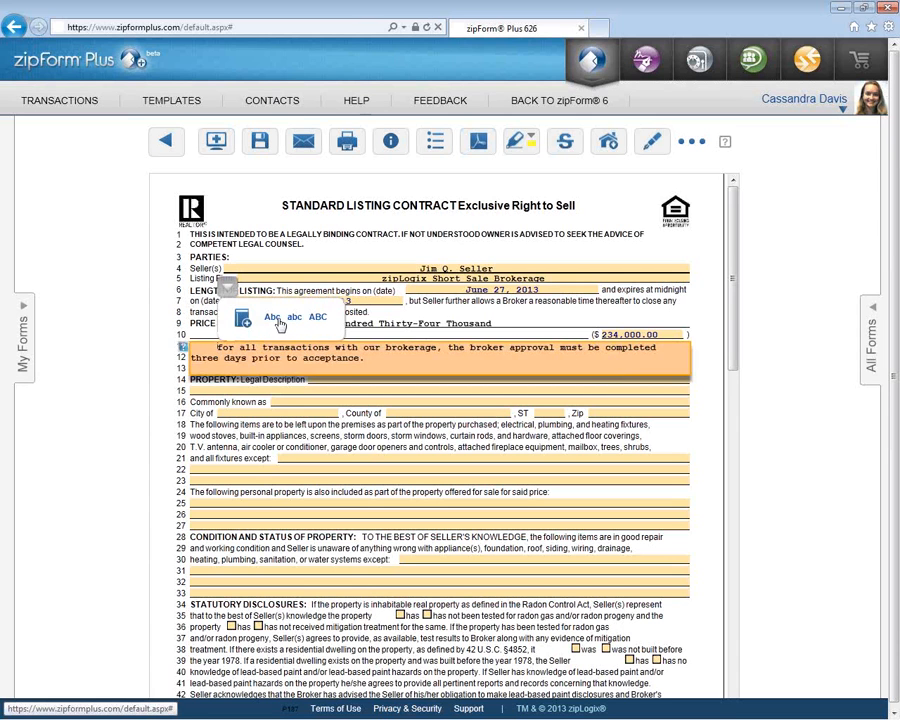
{"action": "left_click", "coordinate": [272, 318]}
{"action": "left_click", "coordinate": [317, 317]}
{"action": "left_click", "coordinate": [217, 284]}
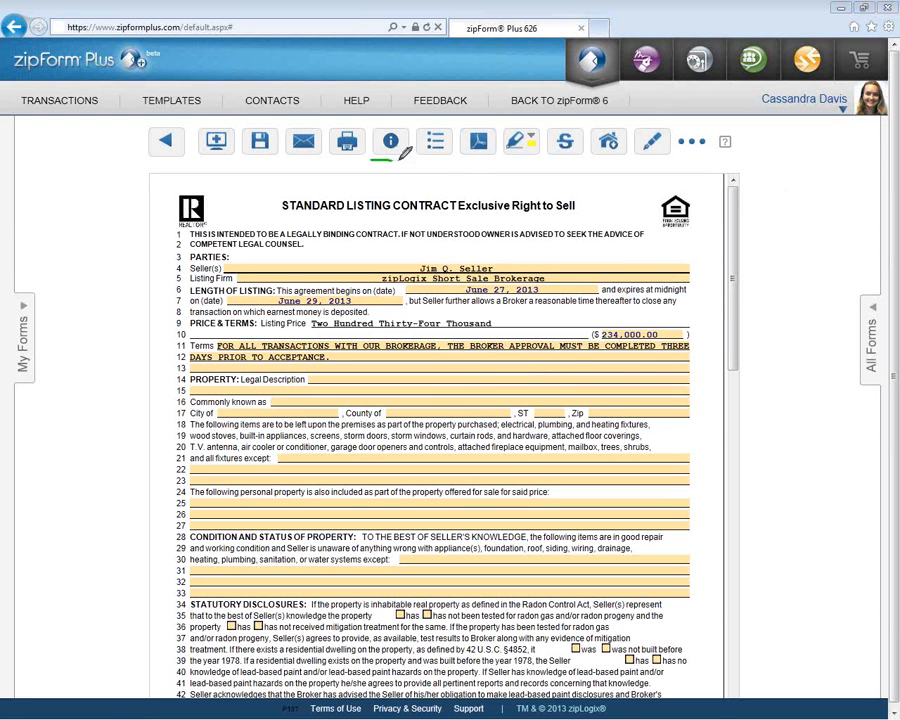
- Save the contract and open the Property Information page with the Index section list showing
{"action": "left_click_drag", "start_coordinate": [399, 160], "coordinate": [443, 161]}
{"action": "left_click", "coordinate": [393, 141]}
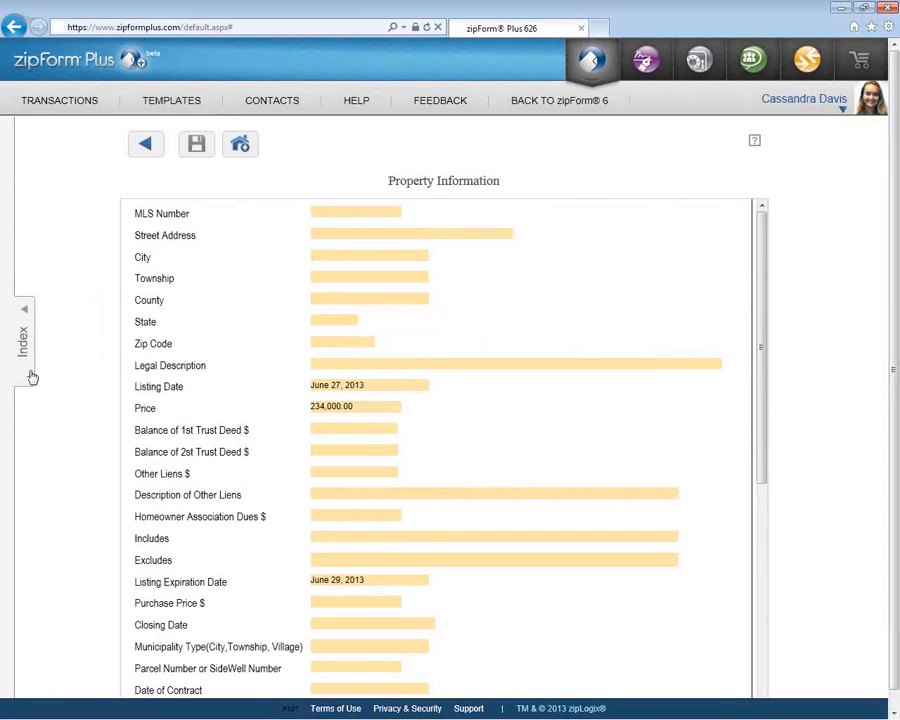
{"action": "left_click", "coordinate": [31, 374]}
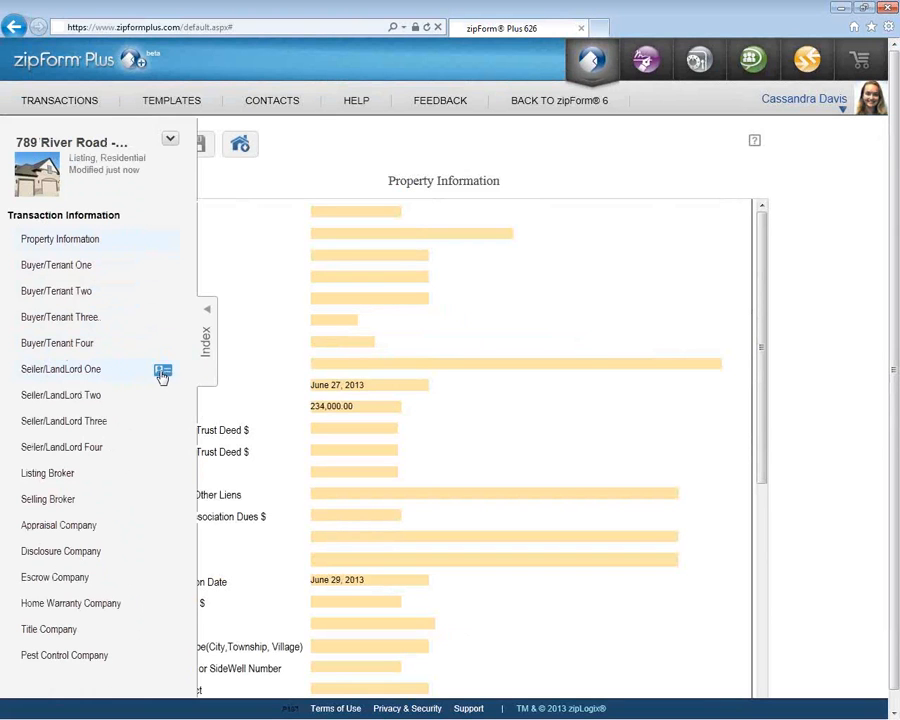
- Fill Seller/LandLord One from the address book's zipLogix Brokerage contact, save, and hide the Index
{"action": "left_click", "coordinate": [162, 372]}
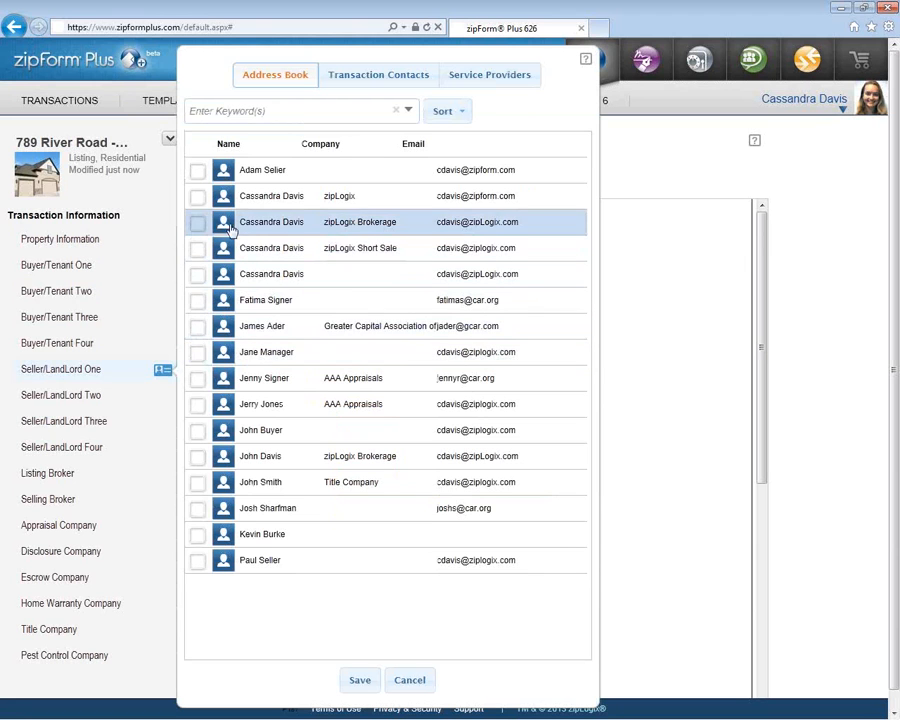
{"action": "left_click", "coordinate": [198, 223]}
{"action": "left_click", "coordinate": [198, 328]}
{"action": "left_click", "coordinate": [197, 223]}
{"action": "left_click", "coordinate": [362, 681]}
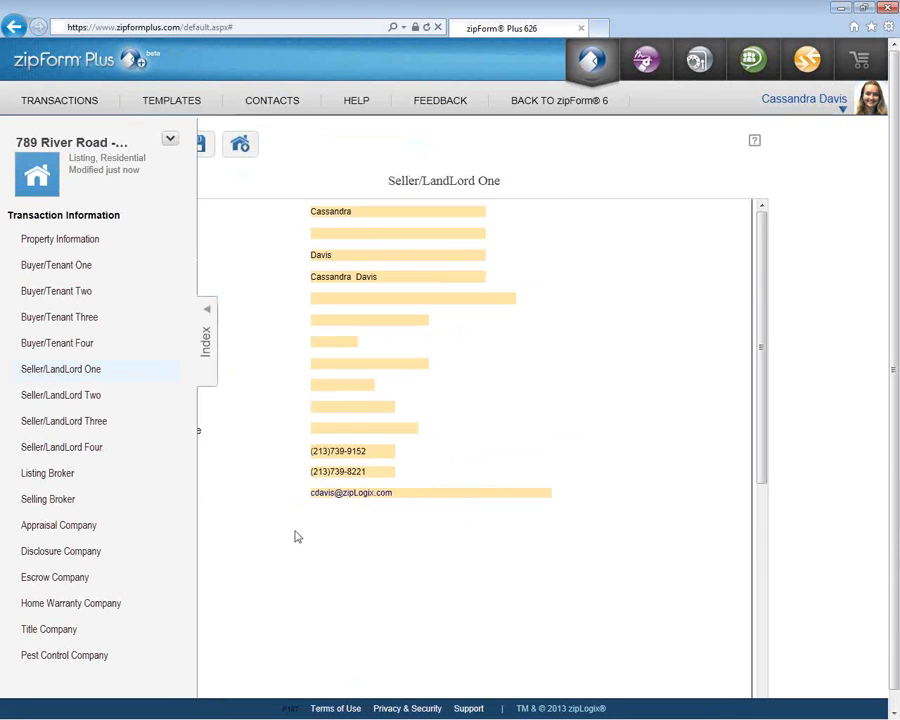
{"action": "left_click", "coordinate": [209, 351]}
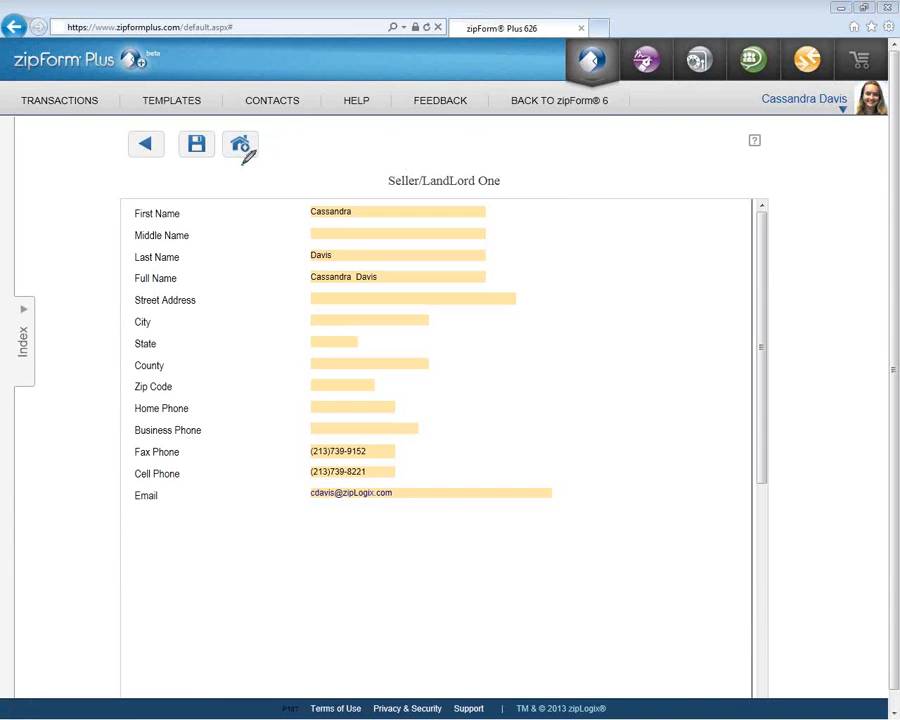
{"action": "mouse_move", "coordinate": [255, 160]}
{"action": "left_mouse_down"}
{"action": "mouse_move", "coordinate": [264, 146]}
{"action": "mouse_move", "coordinate": [228, 124]}
{"action": "mouse_move", "coordinate": [214, 146]}
{"action": "mouse_move", "coordinate": [258, 160]}
{"action": "left_mouse_up"}
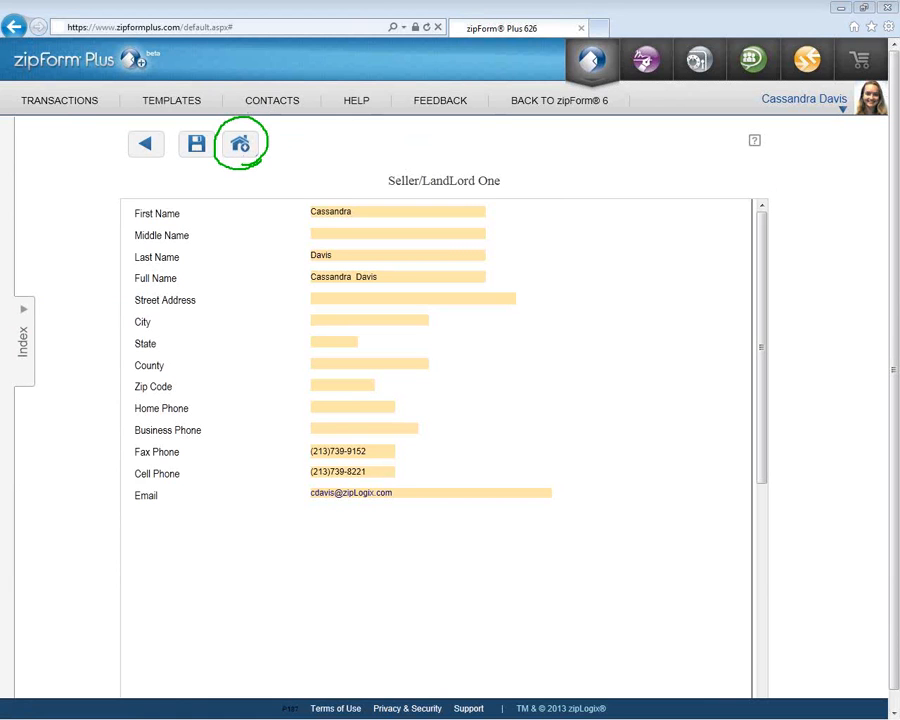
- In MLS Connect, keep CBMLS and Single Family Residential, include the property photo, then close without importing
{"action": "left_click", "coordinate": [244, 150]}
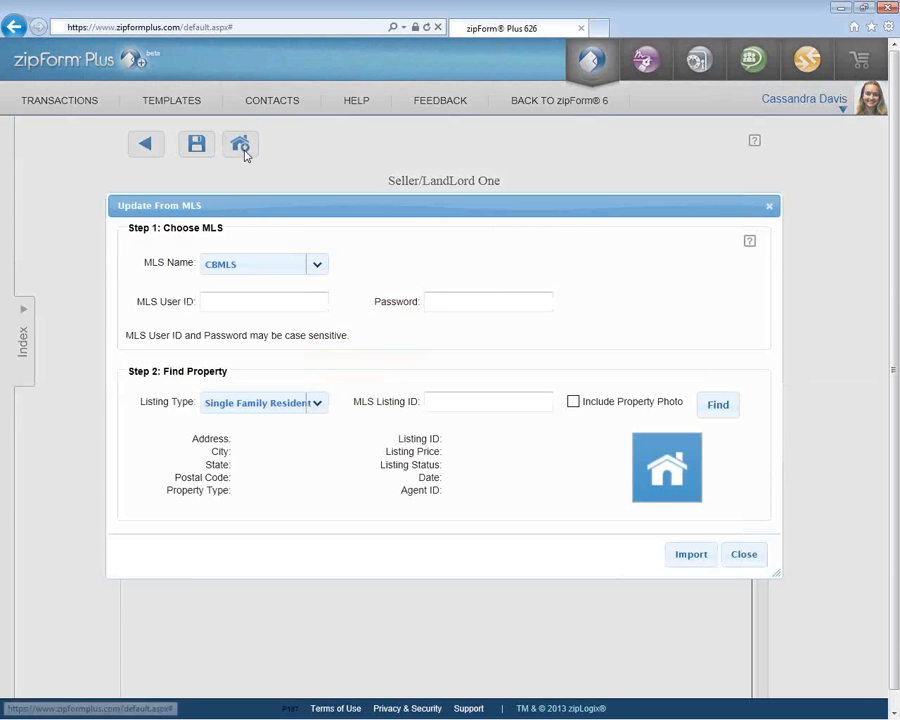
{"action": "left_click", "coordinate": [317, 266]}
{"action": "left_click", "coordinate": [318, 267]}
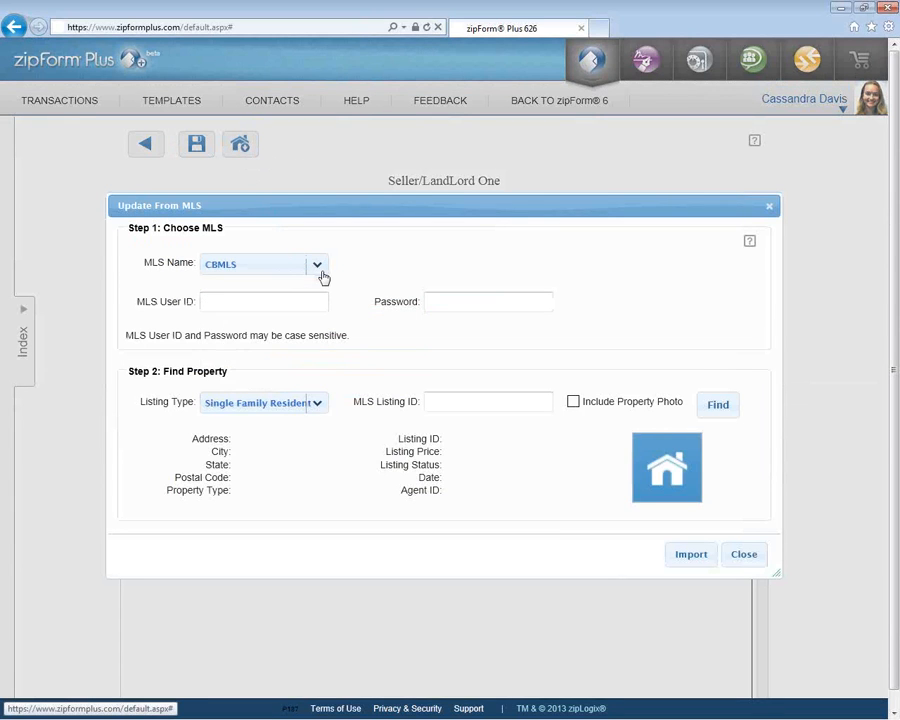
{"action": "left_click", "coordinate": [316, 402]}
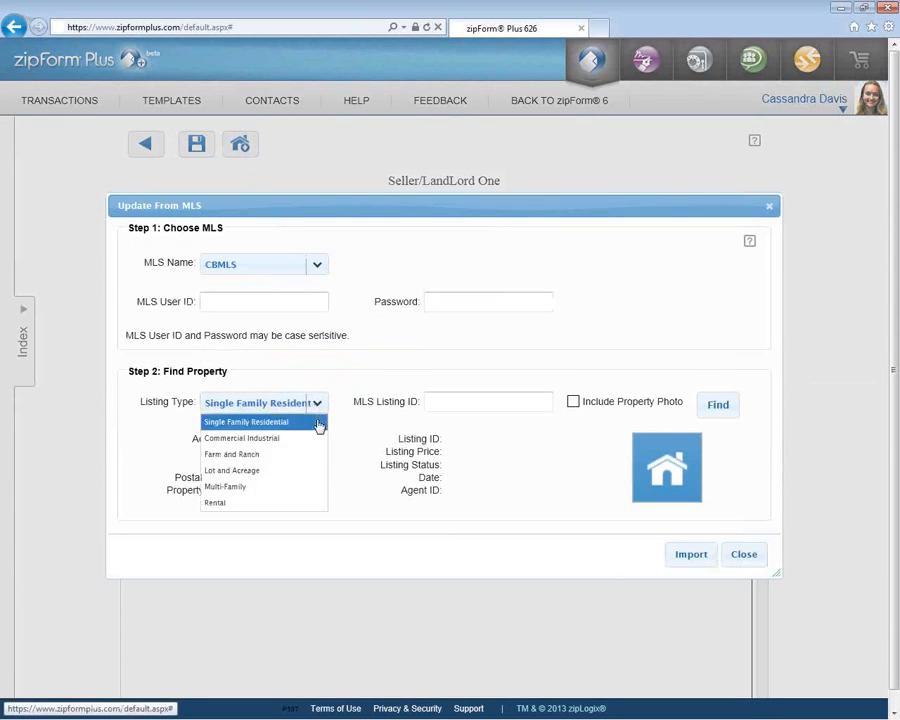
{"action": "left_click", "coordinate": [318, 424]}
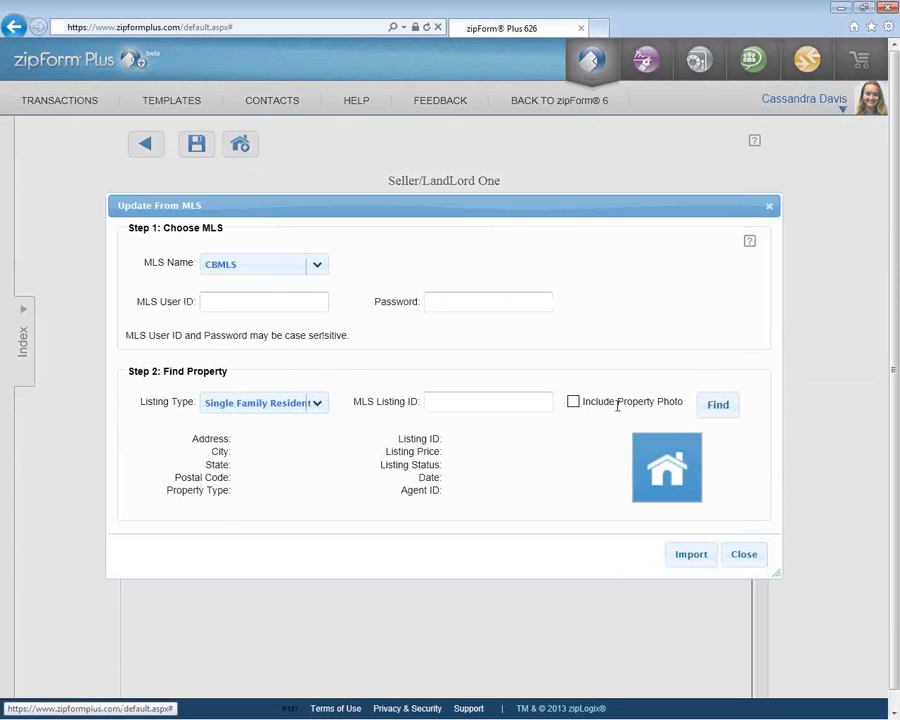
{"action": "left_click", "coordinate": [573, 403]}
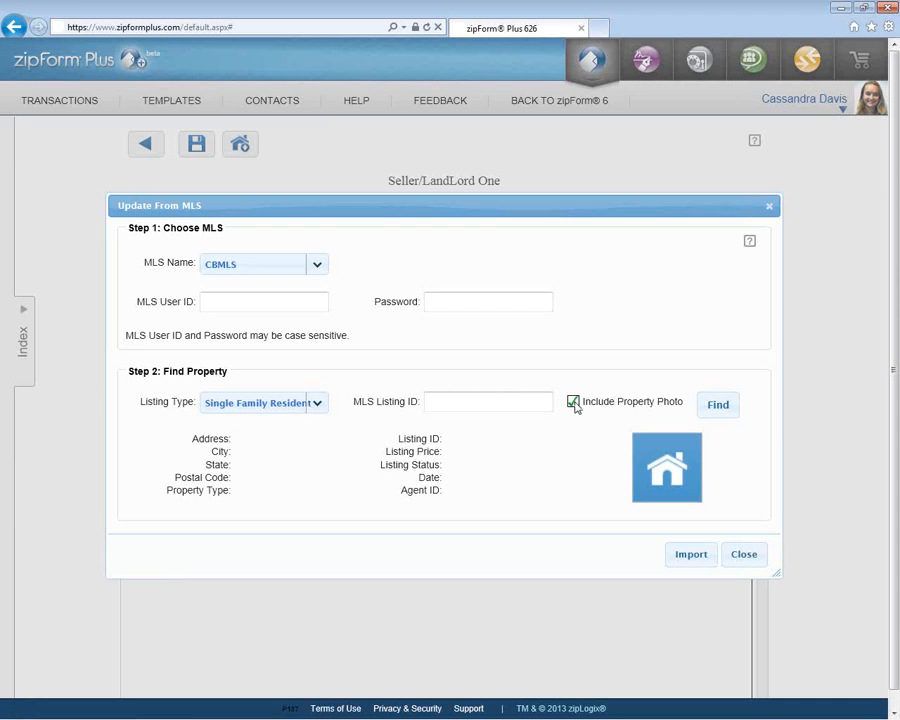
{"action": "left_click", "coordinate": [746, 555]}
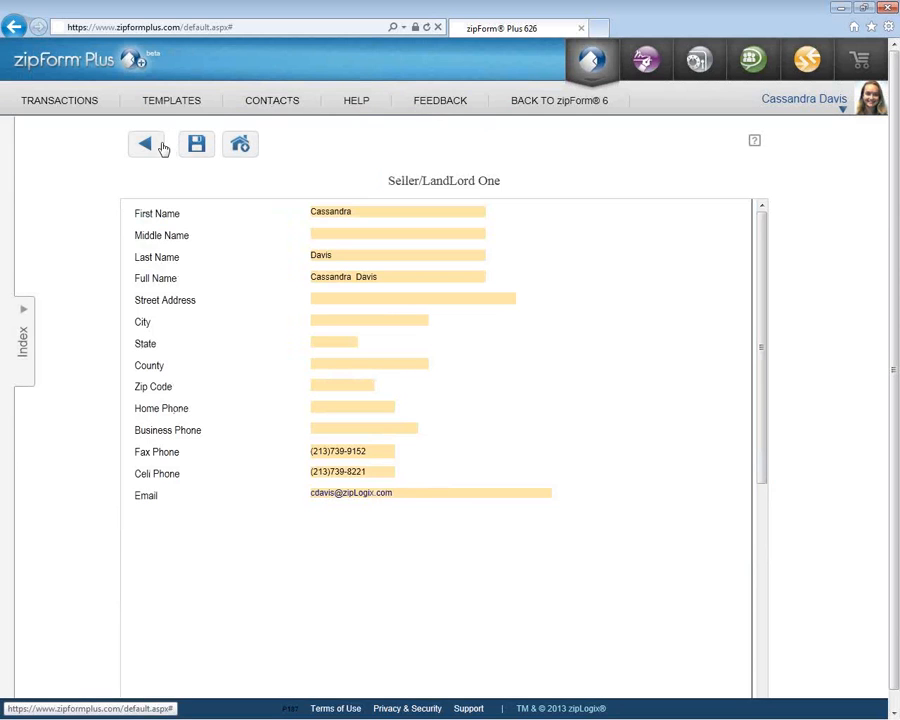
- Save the seller details and return to the Standard Listing Contract
{"action": "left_click", "coordinate": [26, 334]}
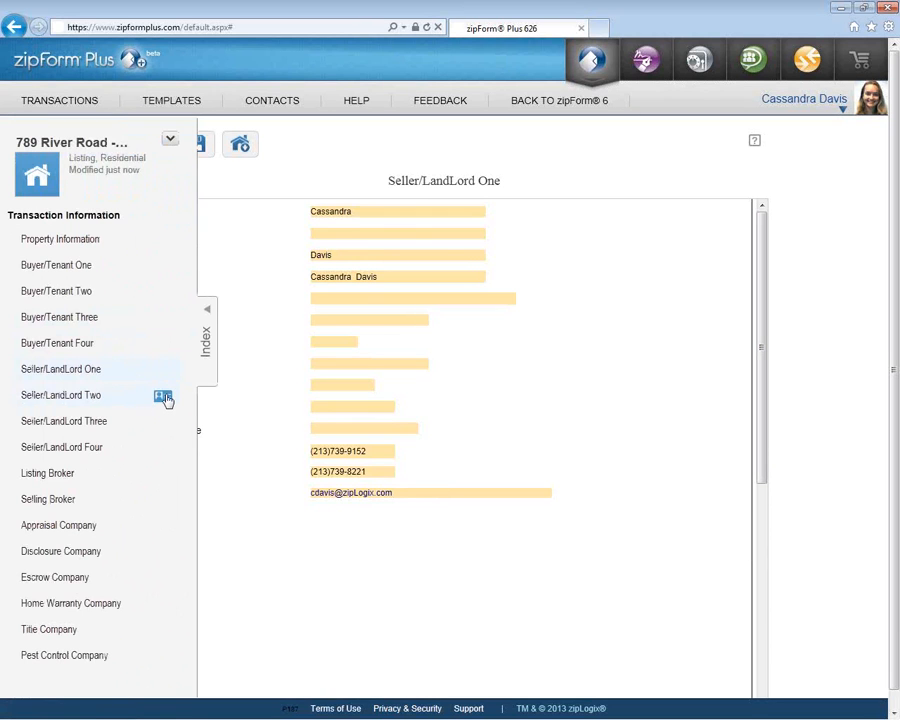
{"action": "left_click", "coordinate": [210, 342]}
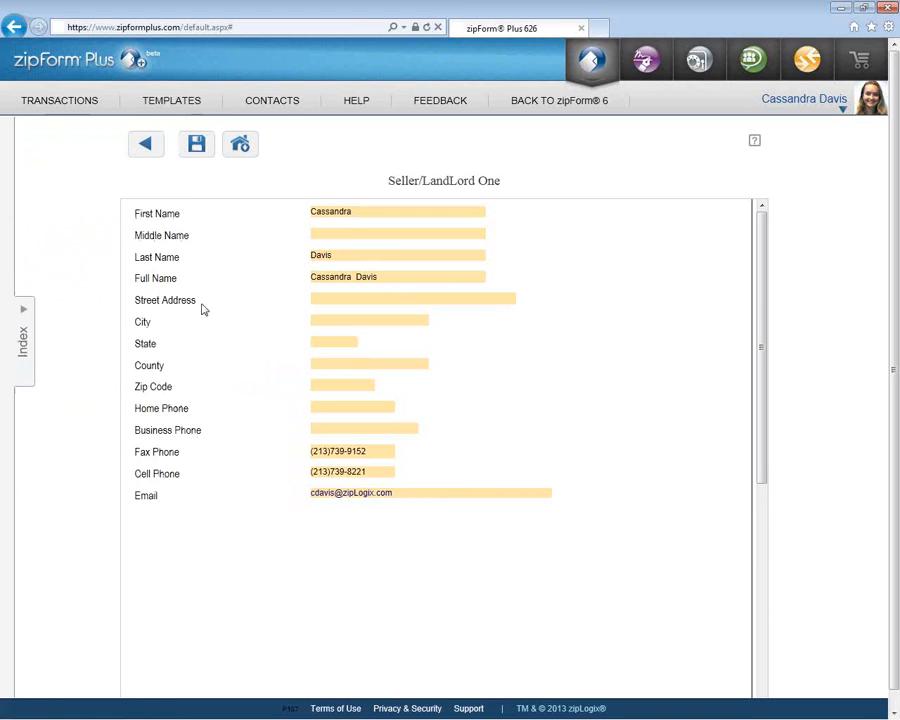
{"action": "left_click", "coordinate": [142, 148]}
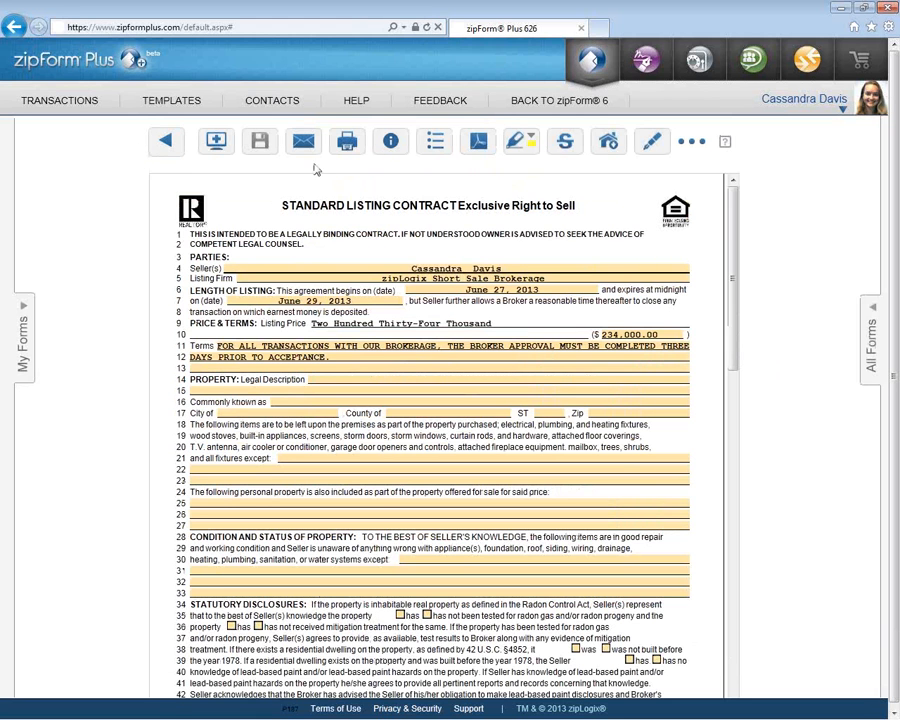
- In the Fast Fill field list, tick radon not tested, no mitigation received, and not built before 1978
{"action": "left_click", "coordinate": [437, 143]}
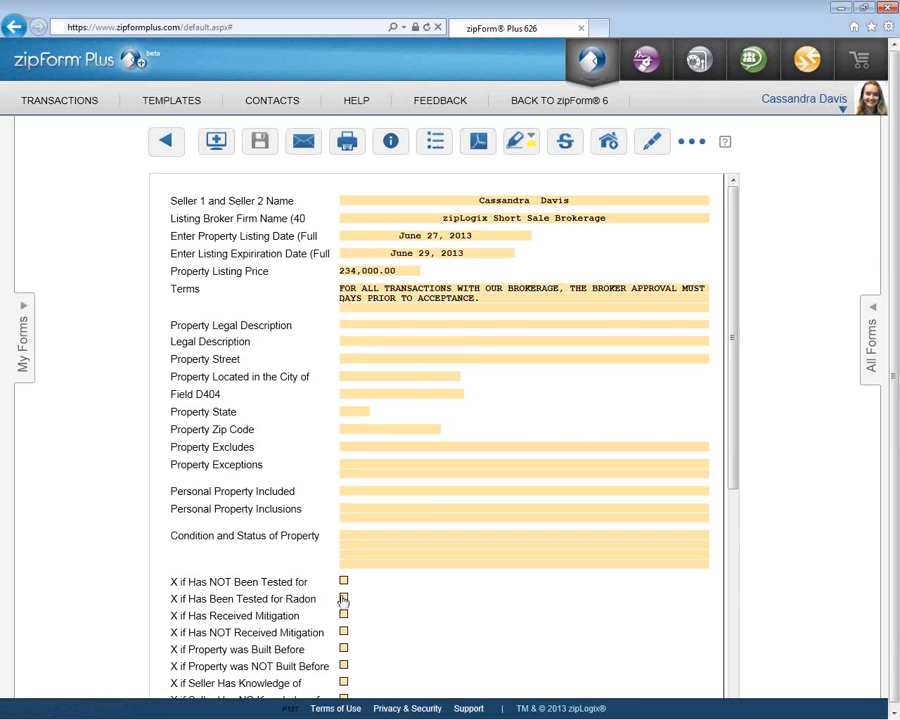
{"action": "left_click", "coordinate": [343, 632]}
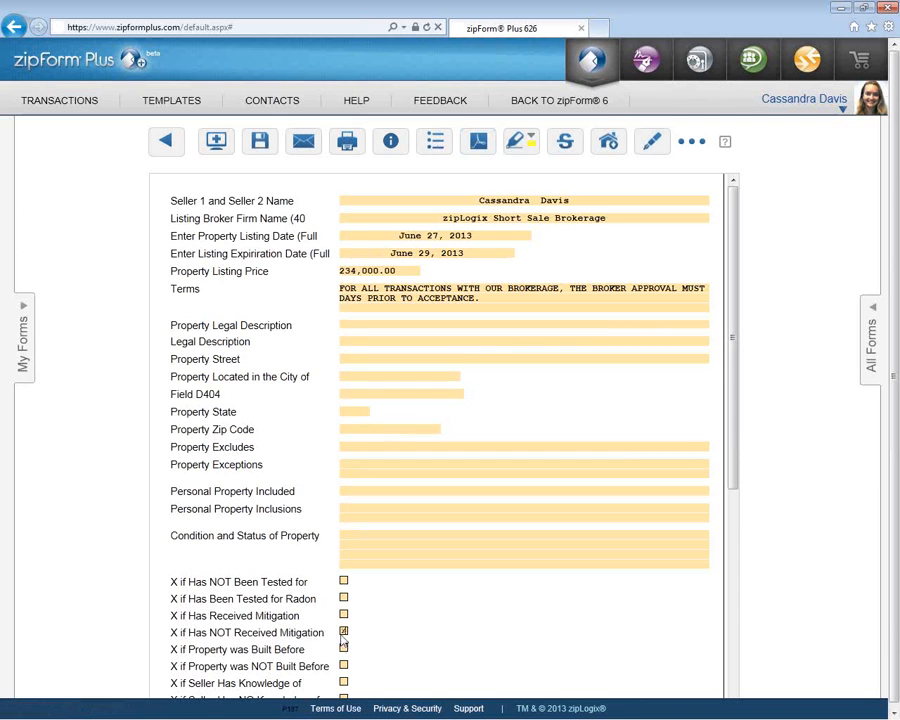
{"action": "left_click", "coordinate": [343, 665]}
{"action": "left_click", "coordinate": [343, 598]}
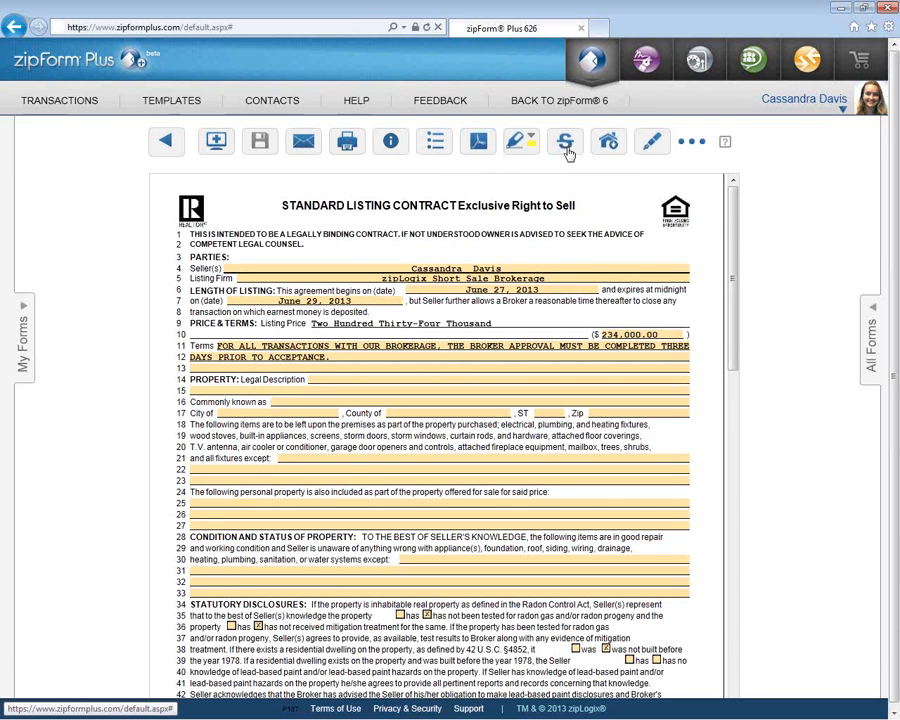
- Strike out 'storm windows' on line 19 and select the line 1 warning sentence
{"action": "double_click", "coordinate": [400, 435]}
{"action": "left_click_drag", "start_coordinate": [405, 436], "coordinate": [445, 436]}
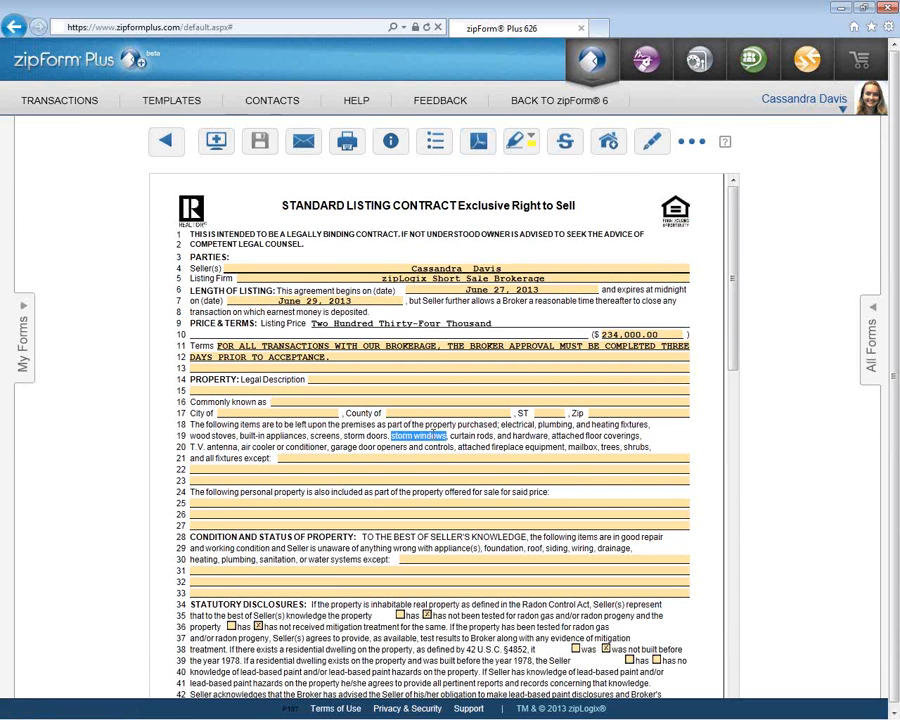
{"action": "left_click", "coordinate": [565, 143]}
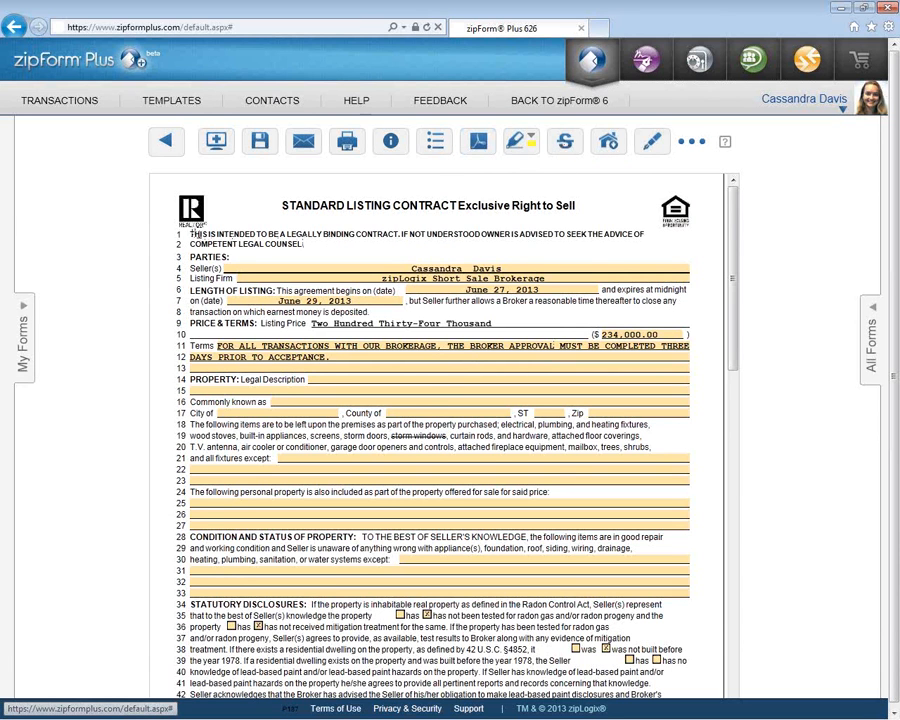
{"action": "left_click_drag", "start_coordinate": [190, 234], "coordinate": [646, 236]}
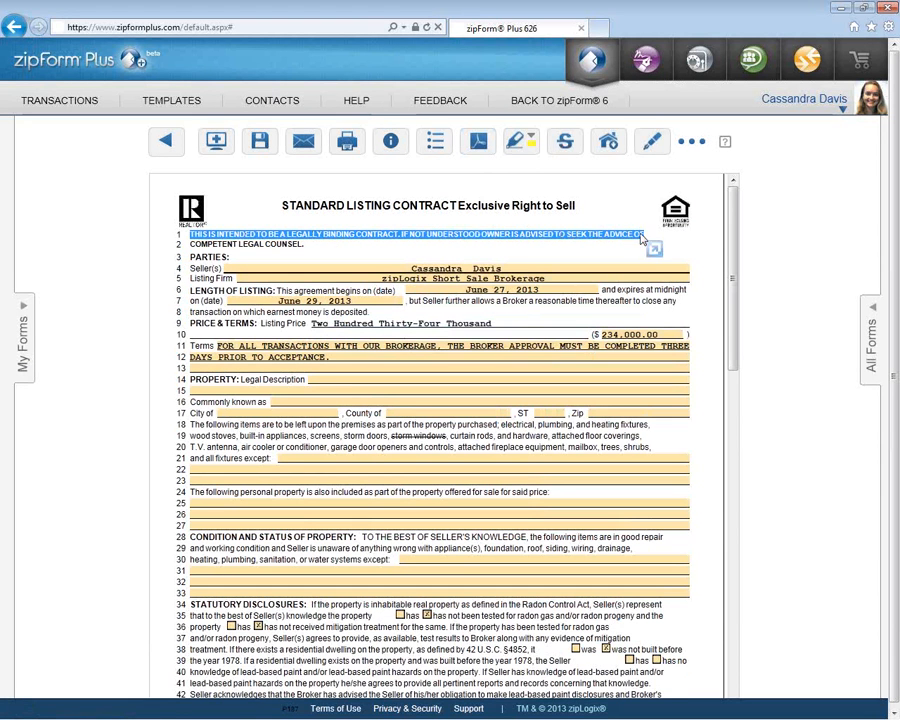
- Highlight lines 1 and 2 of the legal-counsel warning in yellow
{"action": "left_click", "coordinate": [523, 148]}
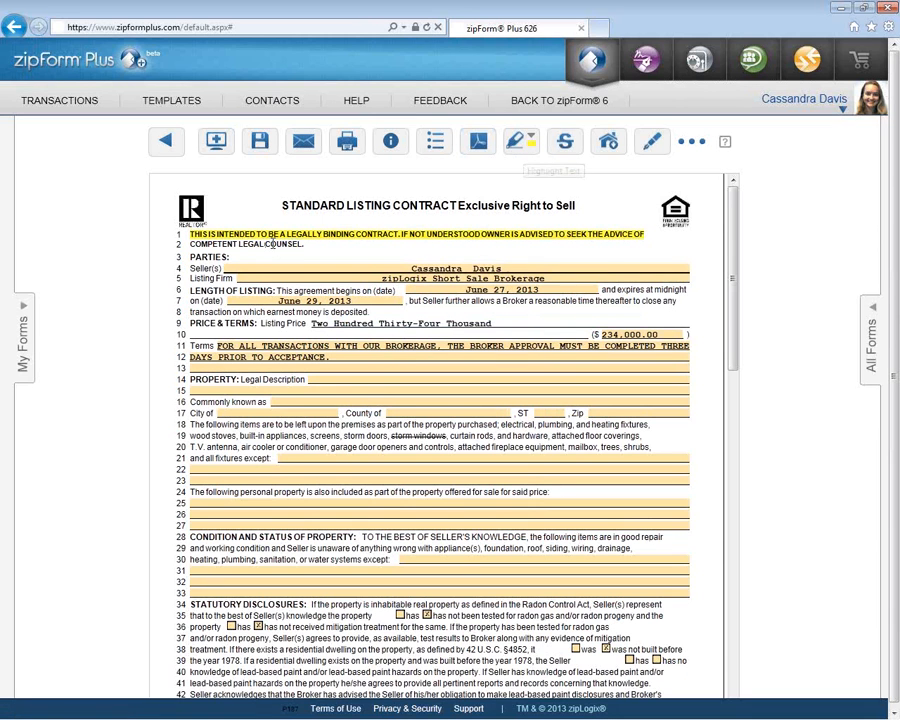
{"action": "double_click", "coordinate": [271, 244]}
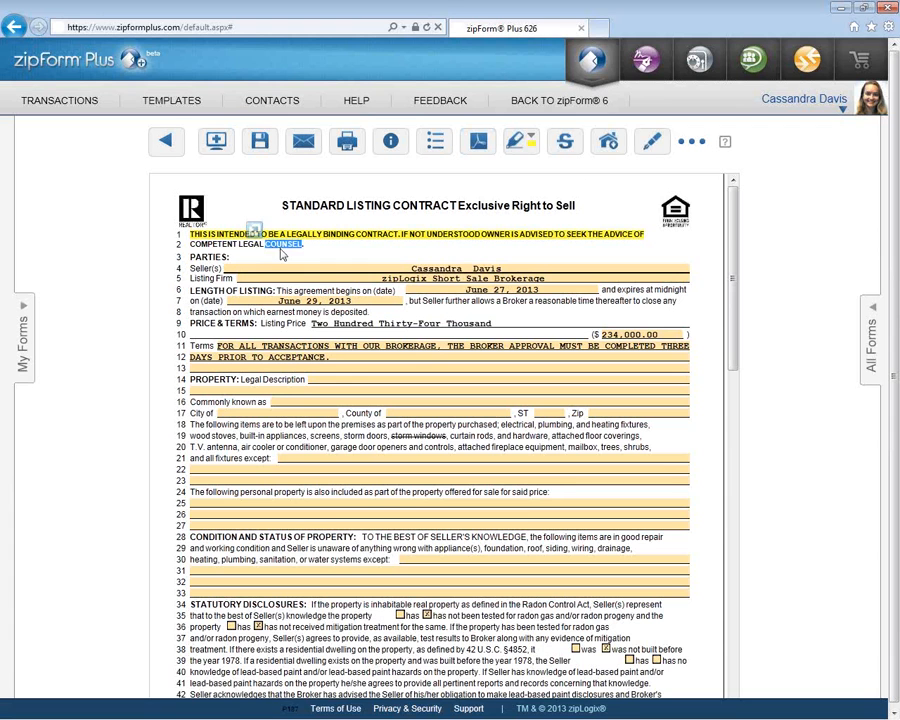
{"action": "triple_click", "coordinate": [251, 244]}
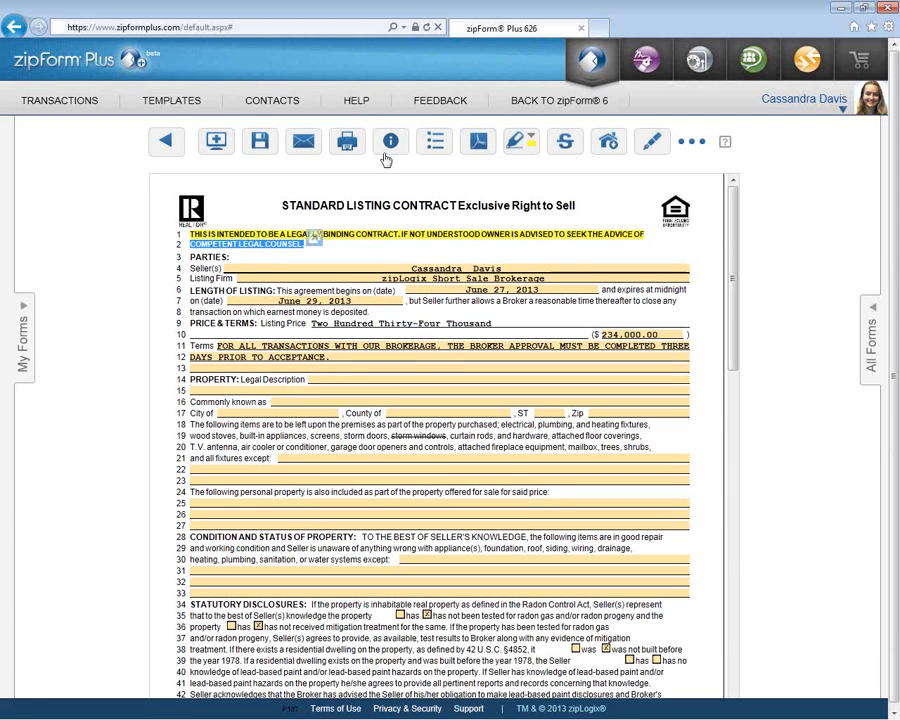
{"action": "left_click", "coordinate": [517, 141]}
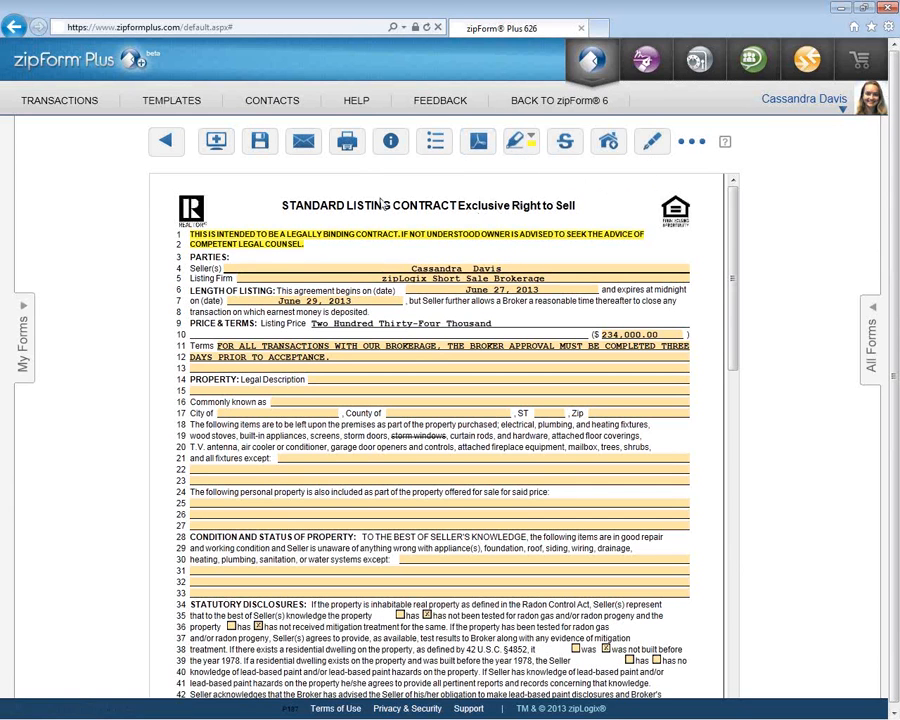
{"action": "left_click", "coordinate": [304, 150]}
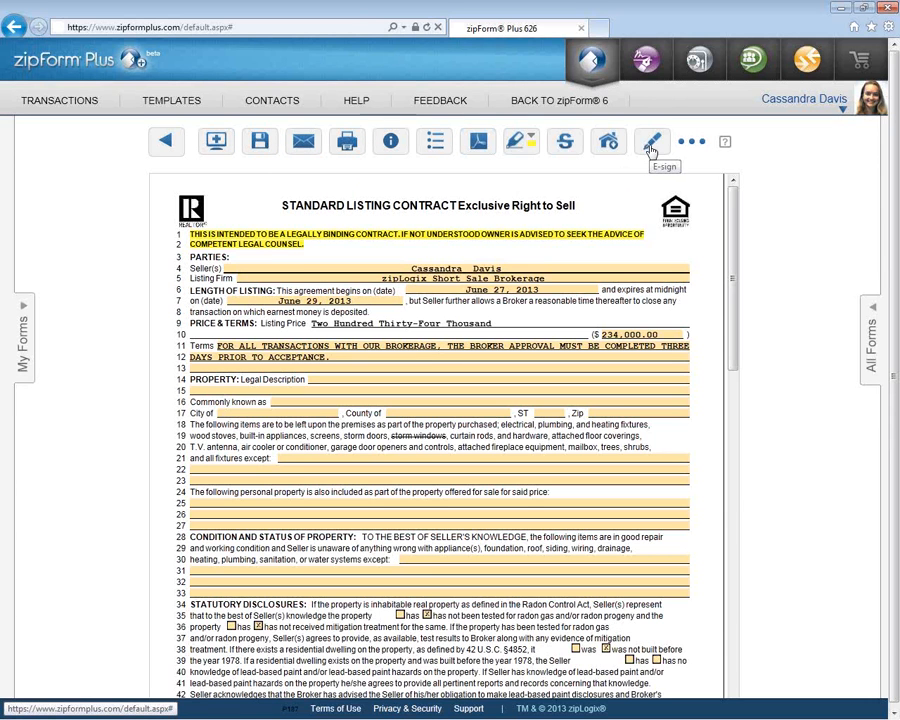
- Spell-check the listing contract from the extra tools, and finish once it reports 0 edits
{"action": "left_click", "coordinate": [704, 150]}
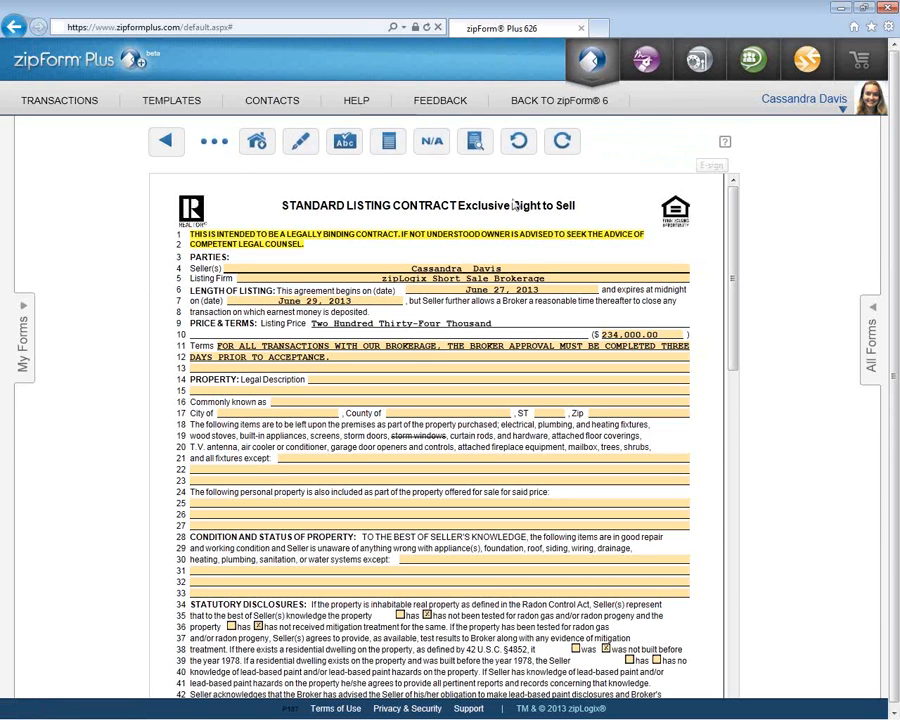
{"action": "left_click", "coordinate": [344, 141]}
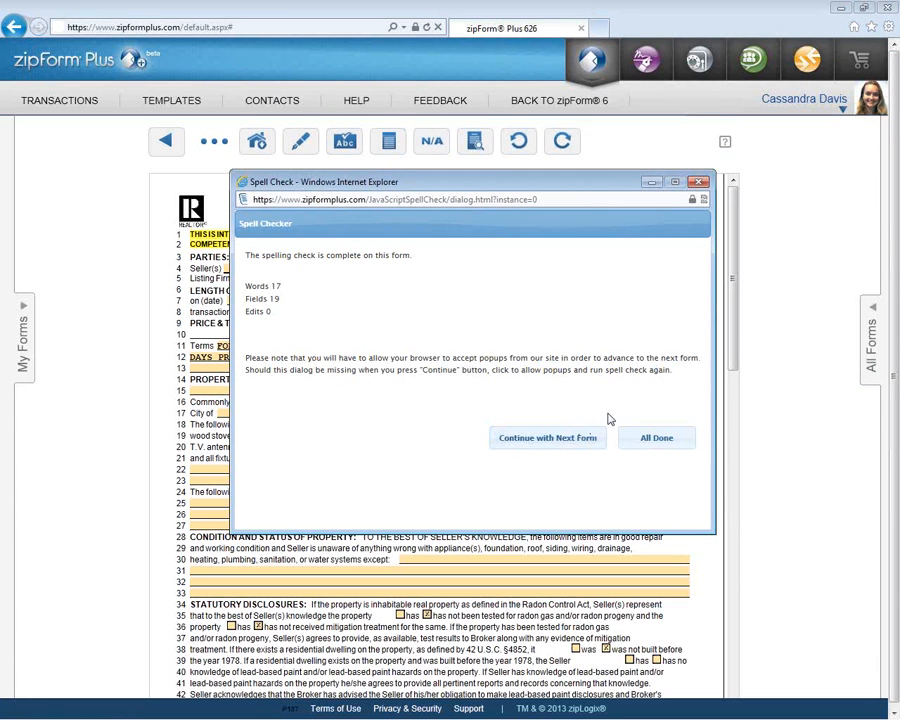
{"action": "left_click", "coordinate": [657, 440]}
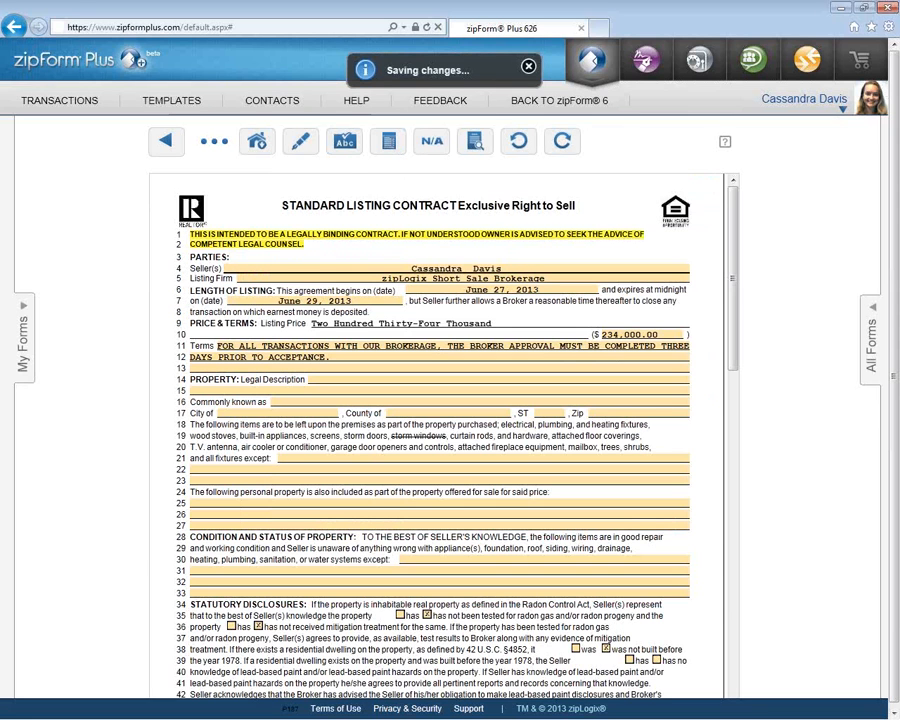
{"action": "left_click", "coordinate": [389, 145]}
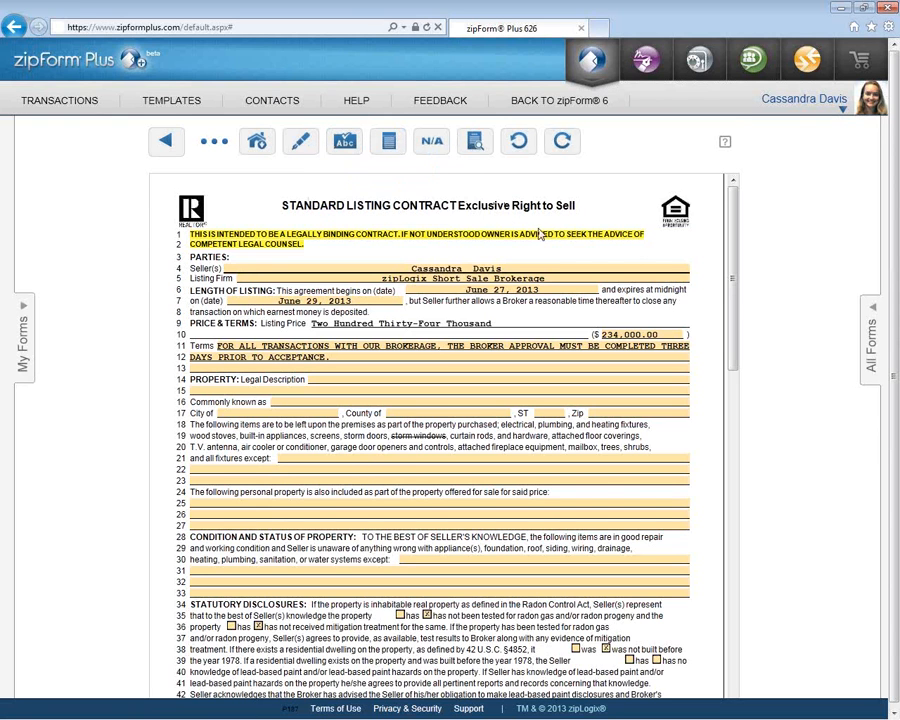
{"action": "left_click", "coordinate": [437, 150]}
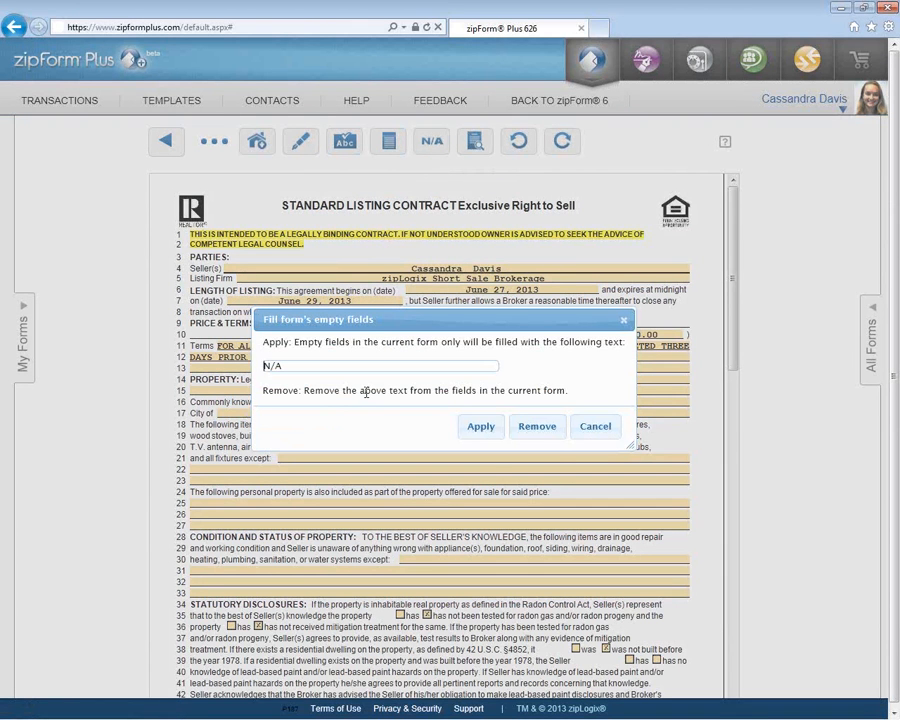
{"action": "left_click", "coordinate": [474, 427]}
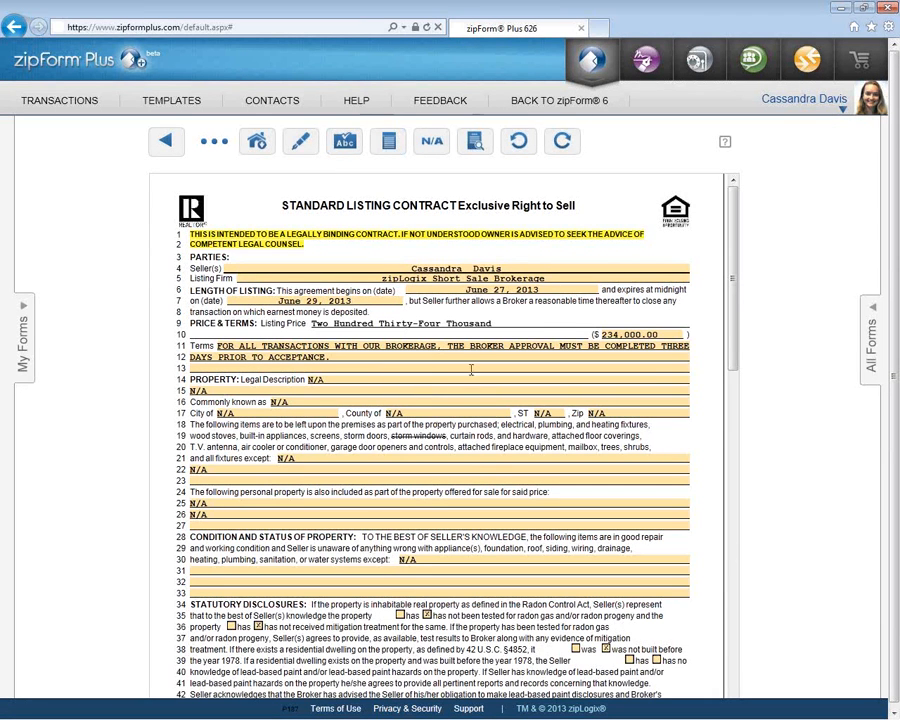
{"action": "left_click", "coordinate": [434, 143]}
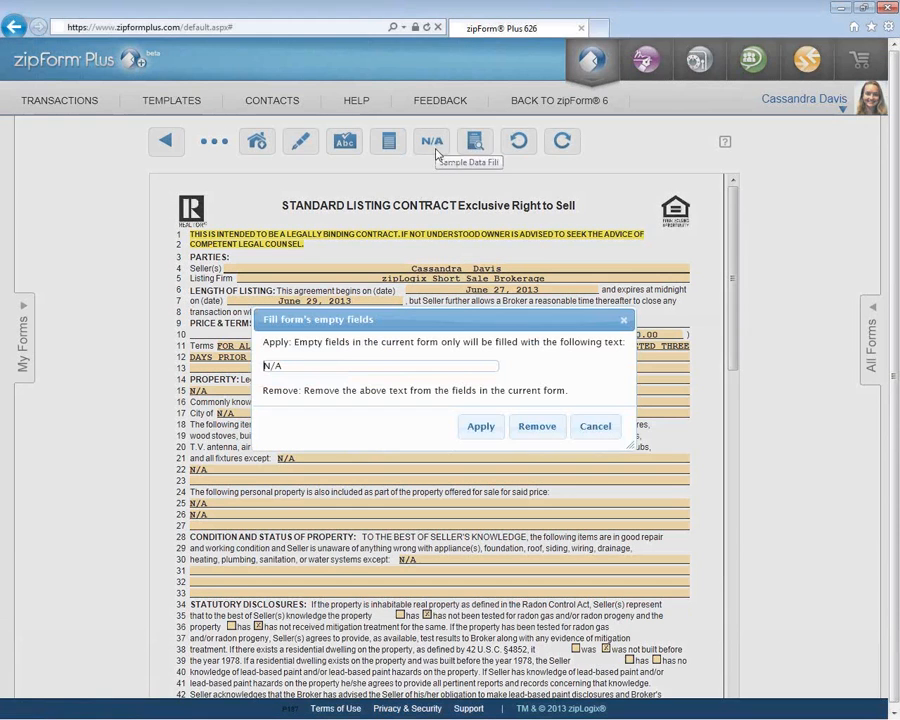
{"action": "left_click", "coordinate": [538, 428]}
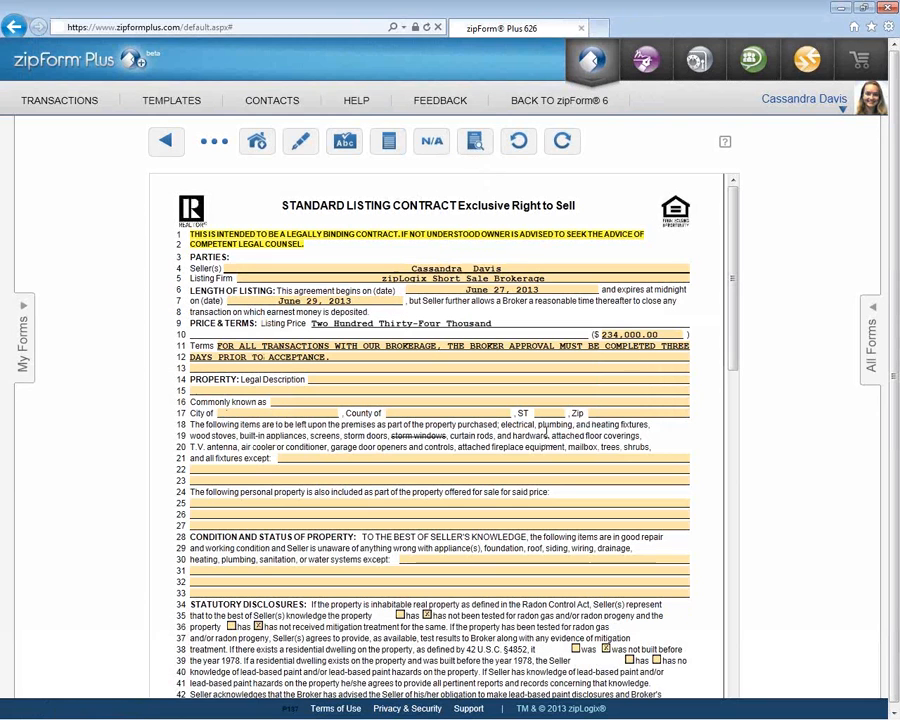
- Save the listing contract and choose Email > Send this form
{"action": "left_click", "coordinate": [209, 145]}
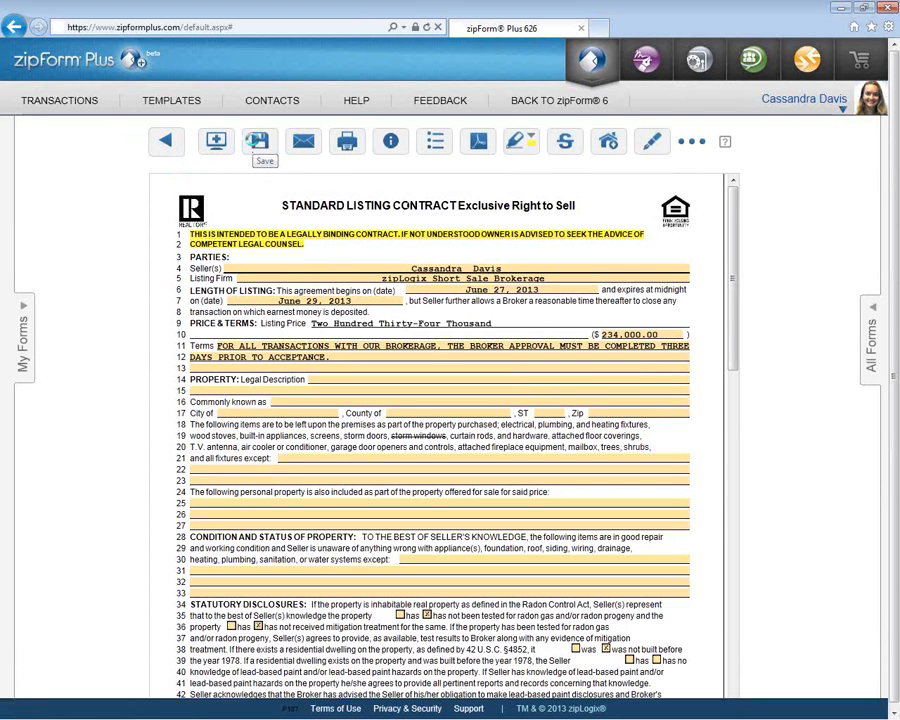
{"action": "left_click", "coordinate": [258, 143]}
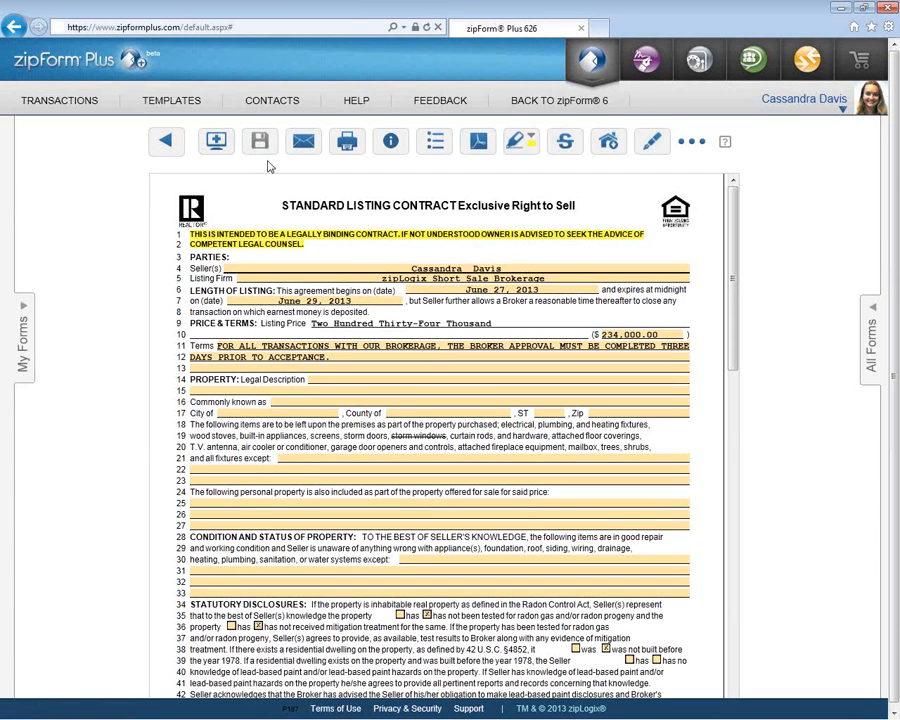
{"action": "left_click", "coordinate": [303, 140]}
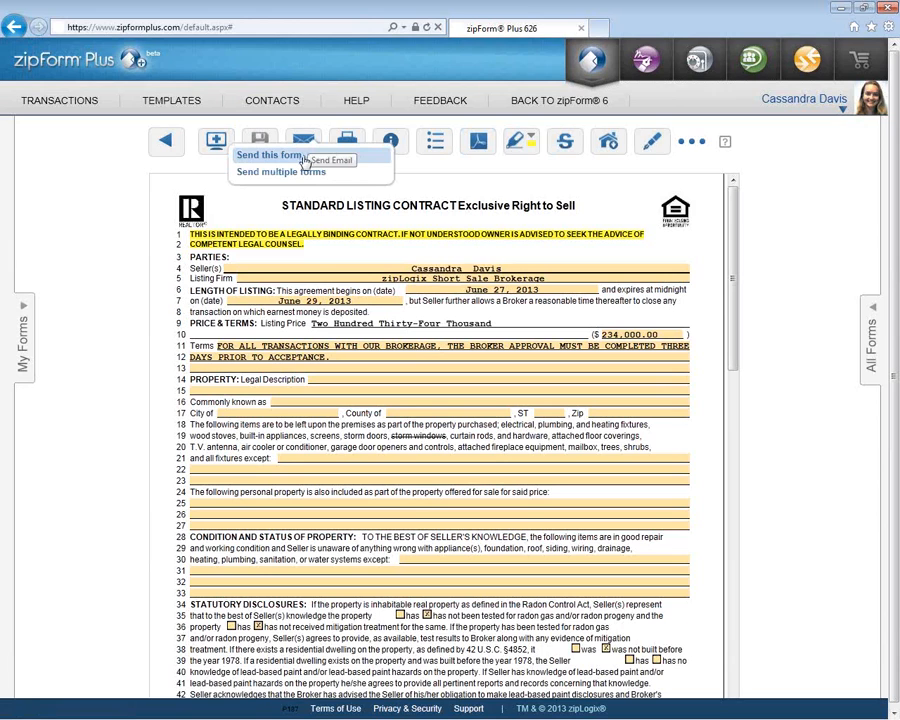
{"action": "left_click", "coordinate": [303, 157]}
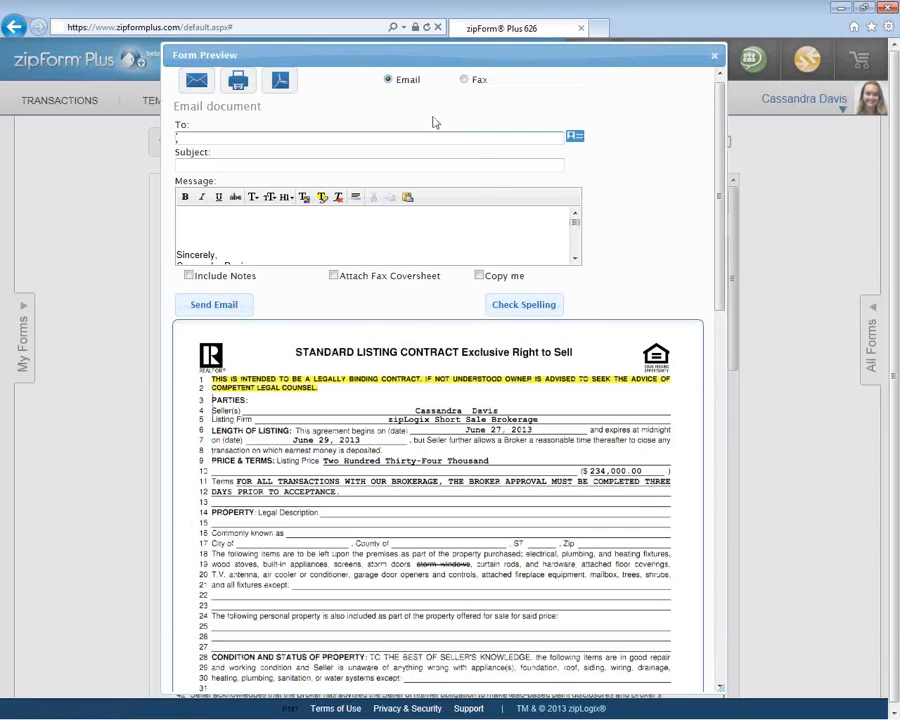
- Address the email to the zipLogix address-book contact with subject 'Please review'
{"action": "left_click", "coordinate": [464, 80]}
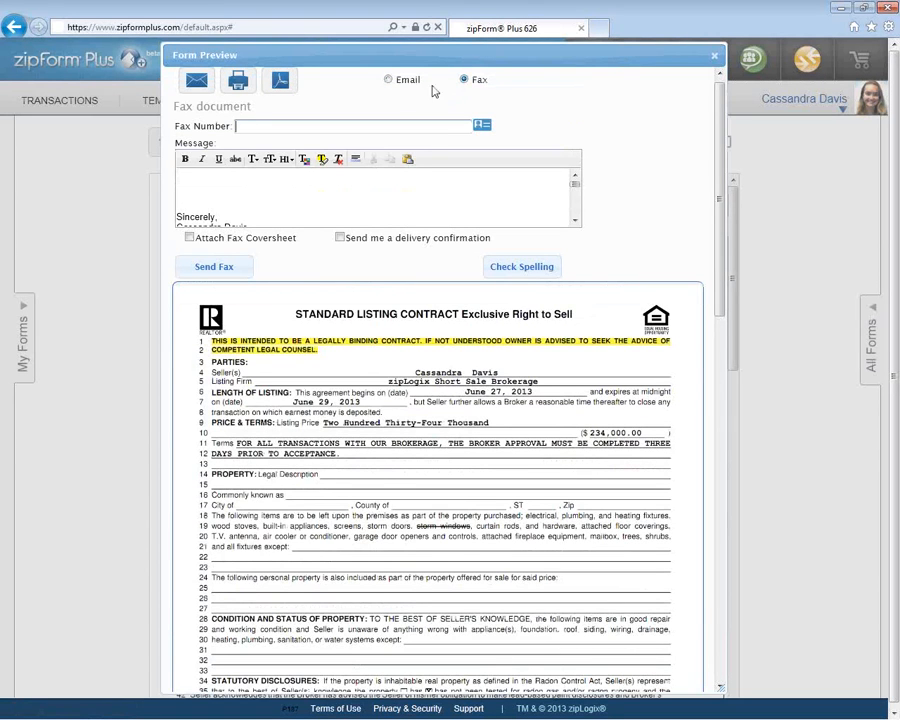
{"action": "left_click", "coordinate": [388, 80]}
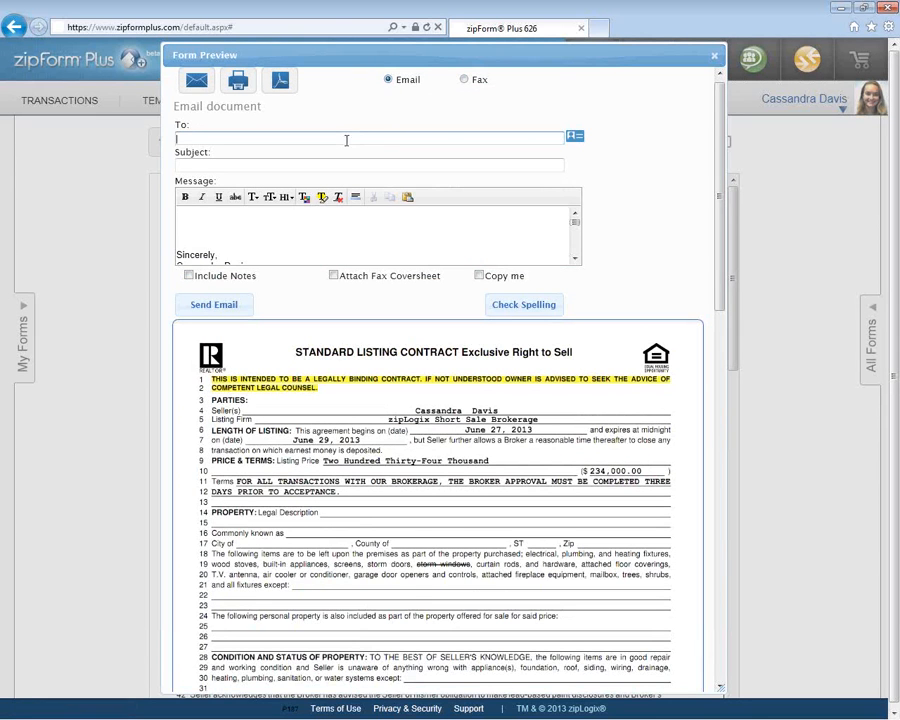
{"action": "left_click", "coordinate": [576, 138]}
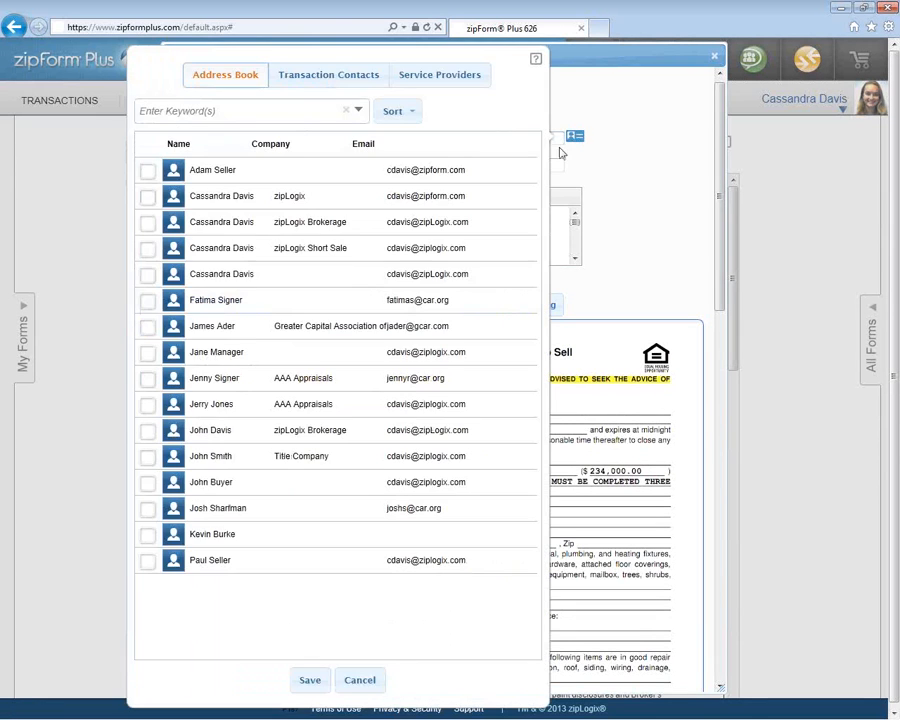
{"action": "left_click", "coordinate": [149, 198]}
{"action": "left_click", "coordinate": [310, 680]}
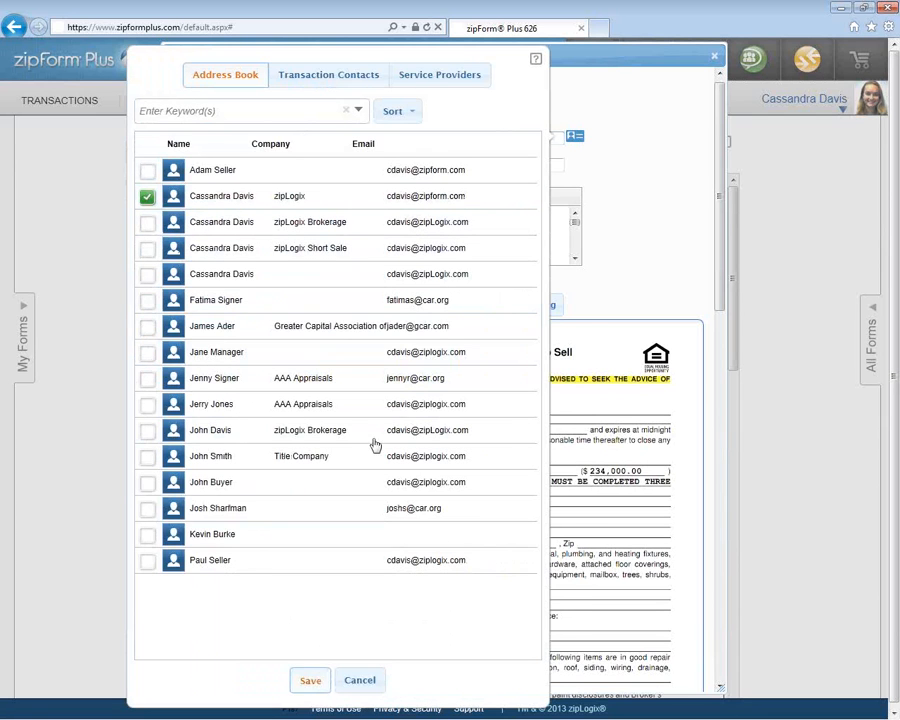
{"action": "left_click", "coordinate": [332, 164]}
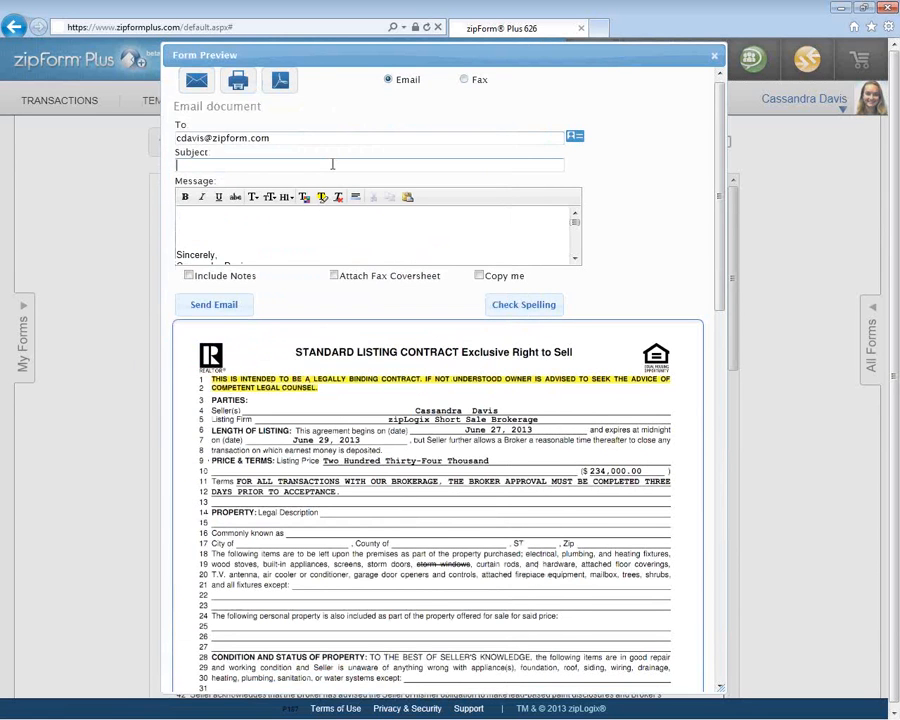
{"action": "type", "text": "Please "}
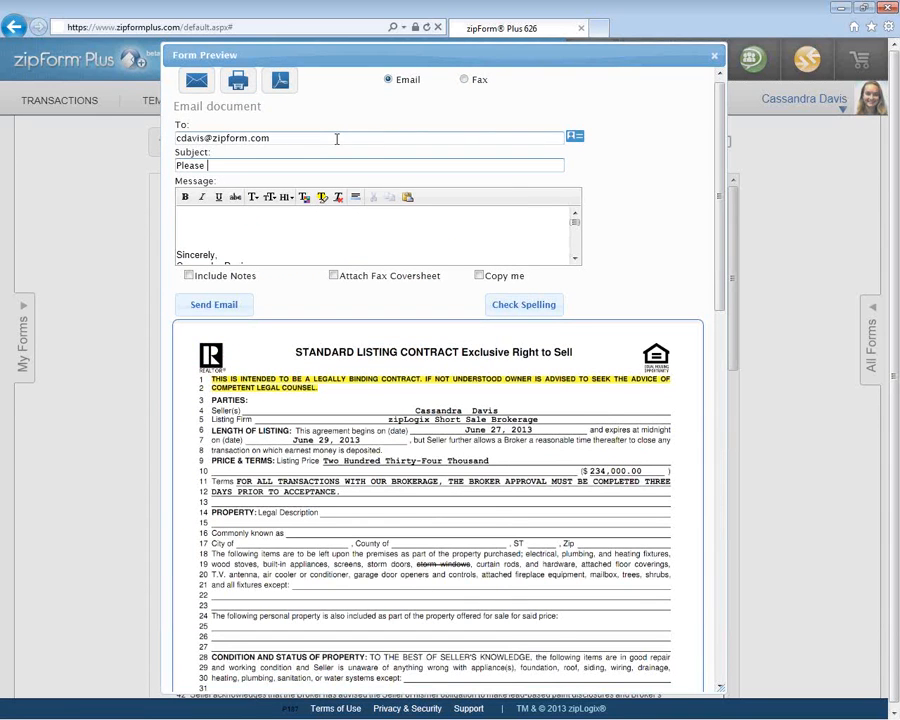
{"action": "type", "text": "review"}
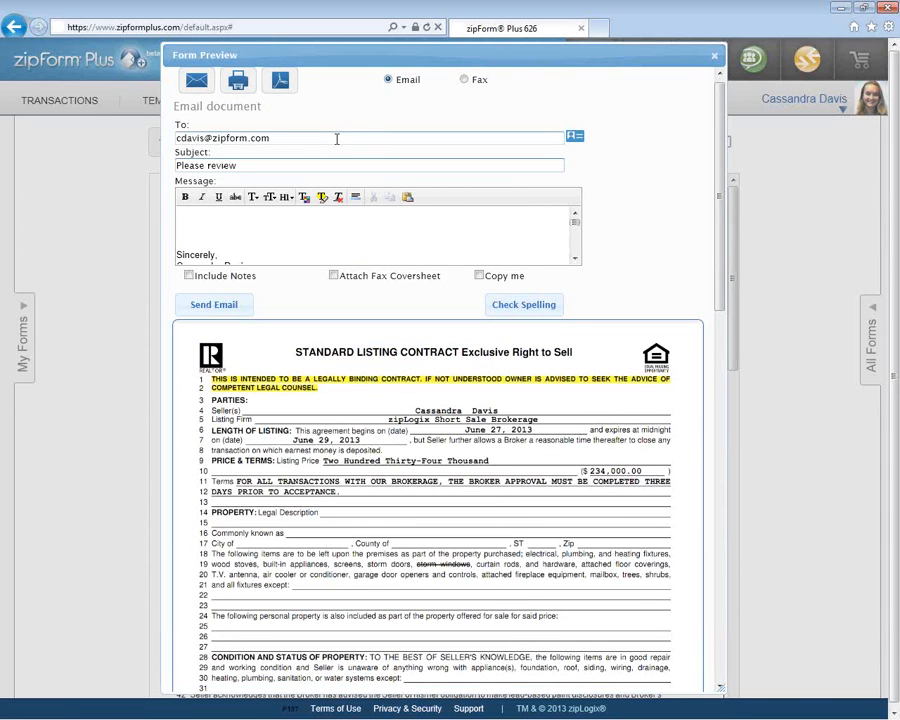
- Write the email message 'Standard listing,contract' above the signature lines
{"action": "left_click", "coordinate": [287, 220]}
{"action": "type", "text": "Sta"}
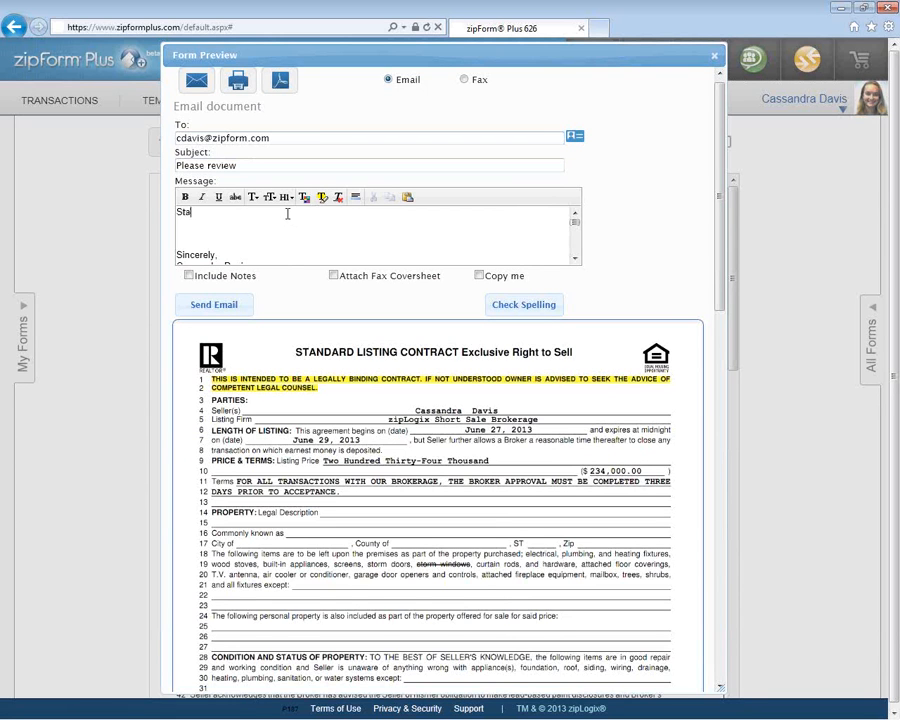
{"action": "type", "text": "ndard listing,contract"}
{"action": "key", "text": "Return"}
{"action": "key", "text": "Down"}
{"action": "key", "text": "Down"}
{"action": "key", "text": "Down"}
{"action": "key", "text": "Down"}
{"action": "key", "text": "Down"}
{"action": "key", "text": "Down"}
{"action": "key", "text": "Down"}
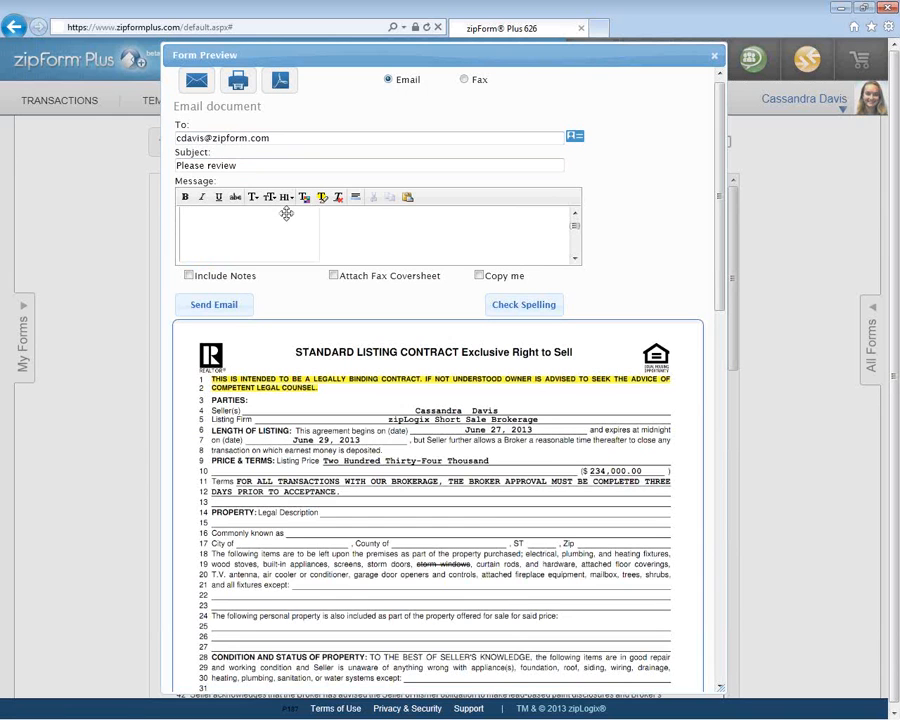
{"action": "key", "text": "Up"}
{"action": "key", "text": "Up"}
{"action": "key", "text": "Up"}
{"action": "key", "text": "Up"}
{"action": "key", "text": "Up"}
{"action": "key", "text": "Up"}
{"action": "key", "text": "Up"}
{"action": "key", "text": "Up"}
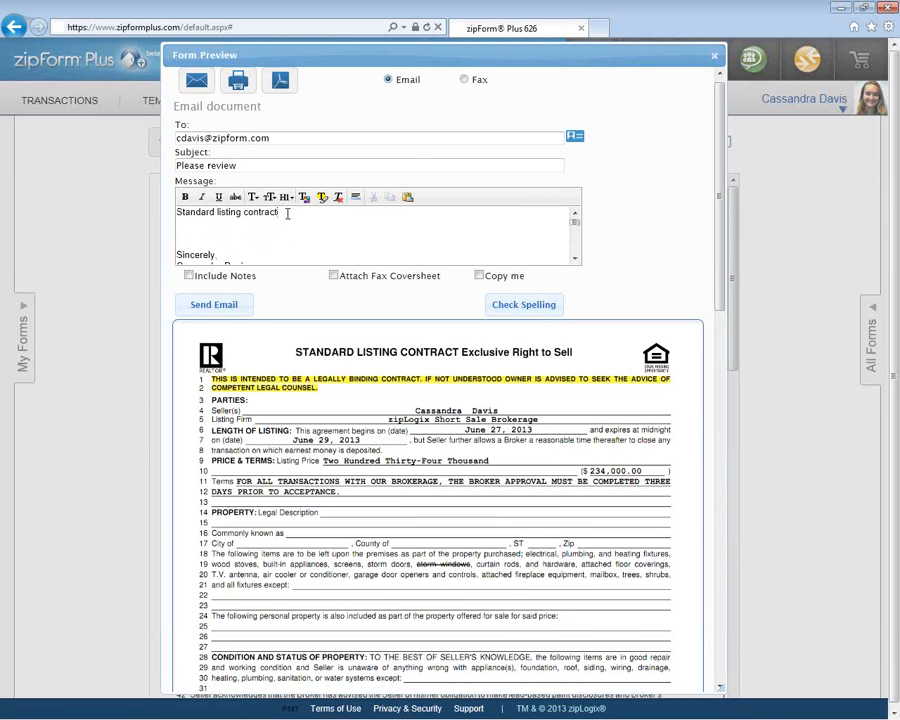
{"action": "key", "text": "Down"}
{"action": "key", "text": "Down"}
{"action": "key", "text": "Down"}
{"action": "key", "text": "Down"}
{"action": "left_click", "coordinate": [575, 262]}
{"action": "left_click", "coordinate": [575, 262]}
{"action": "left_click", "coordinate": [575, 262]}
{"action": "left_click", "coordinate": [575, 262]}
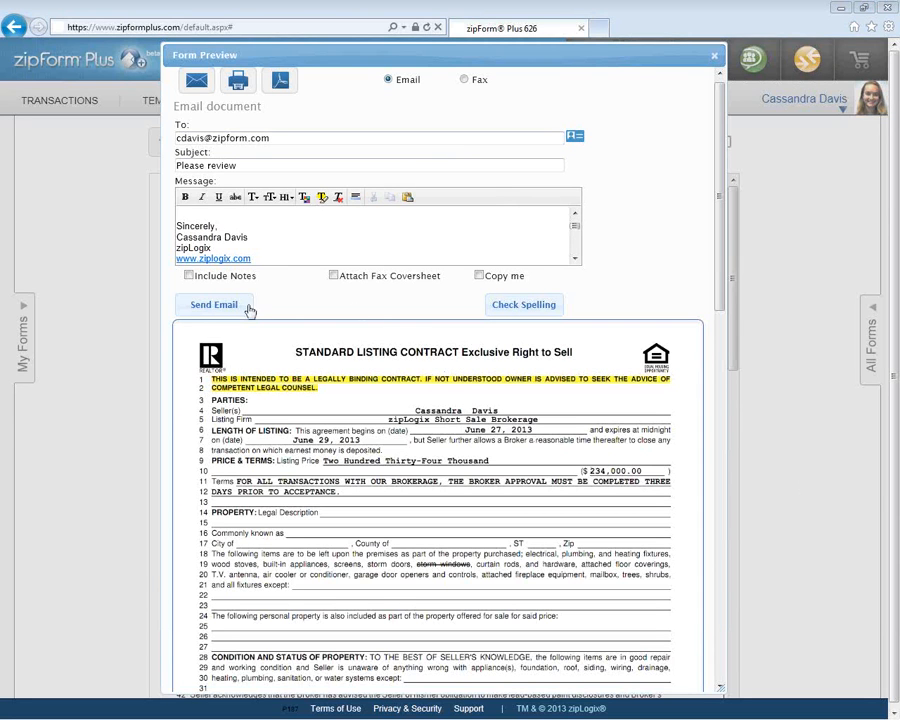
- Send the email with a copy to yourself and close the form preview
{"action": "left_click", "coordinate": [479, 276]}
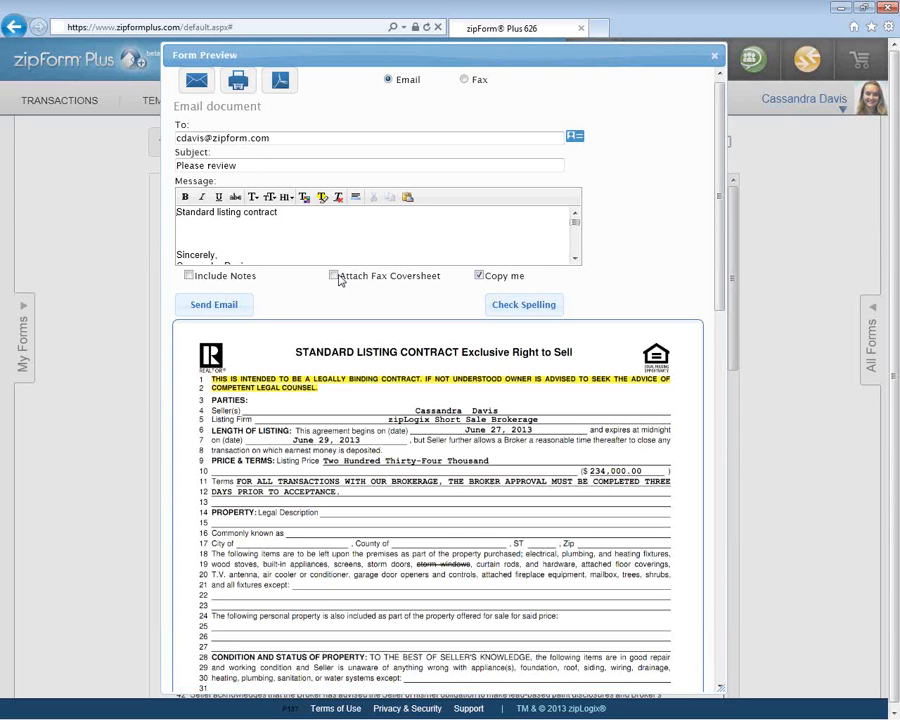
{"action": "left_click", "coordinate": [246, 314]}
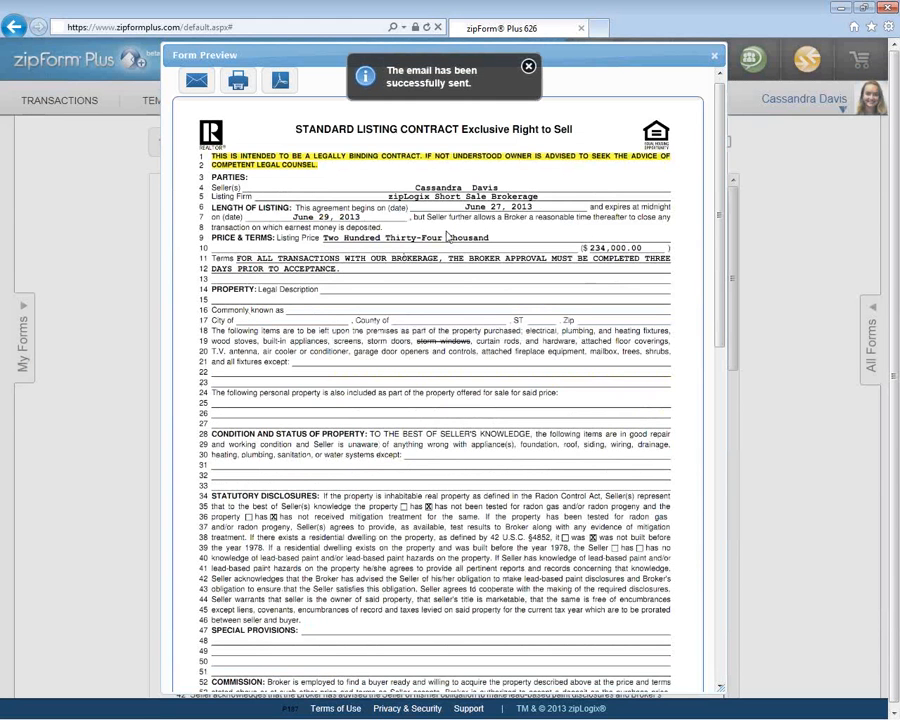
{"action": "left_click", "coordinate": [714, 54]}
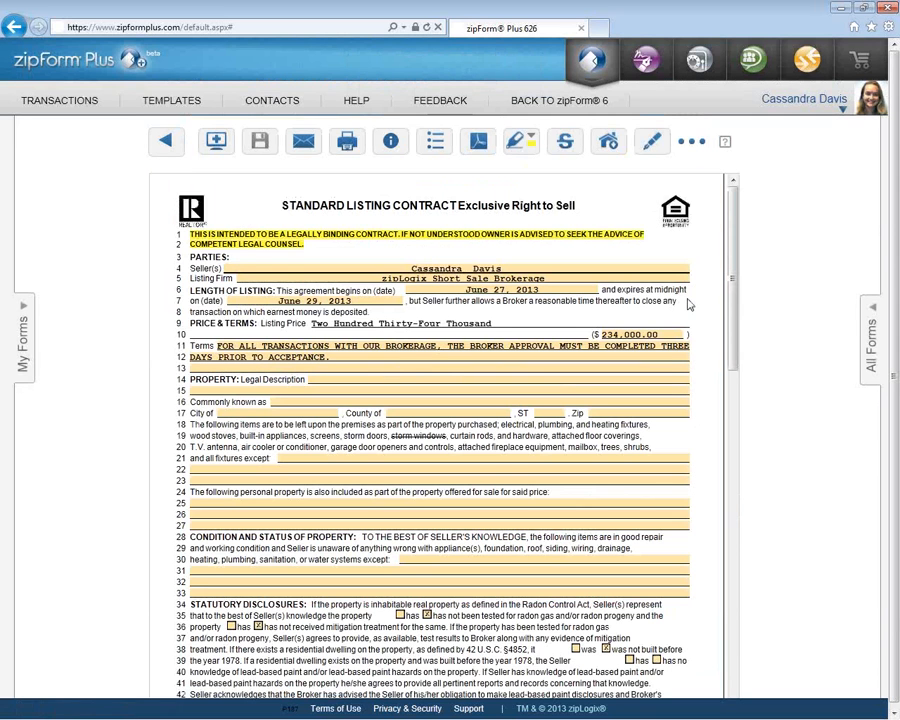
- Add the Lead-Based Paint Disclosure and Additional Provisions Addendum alongside the Standard Listing Contract for e-signing
{"action": "left_click", "coordinate": [650, 146]}
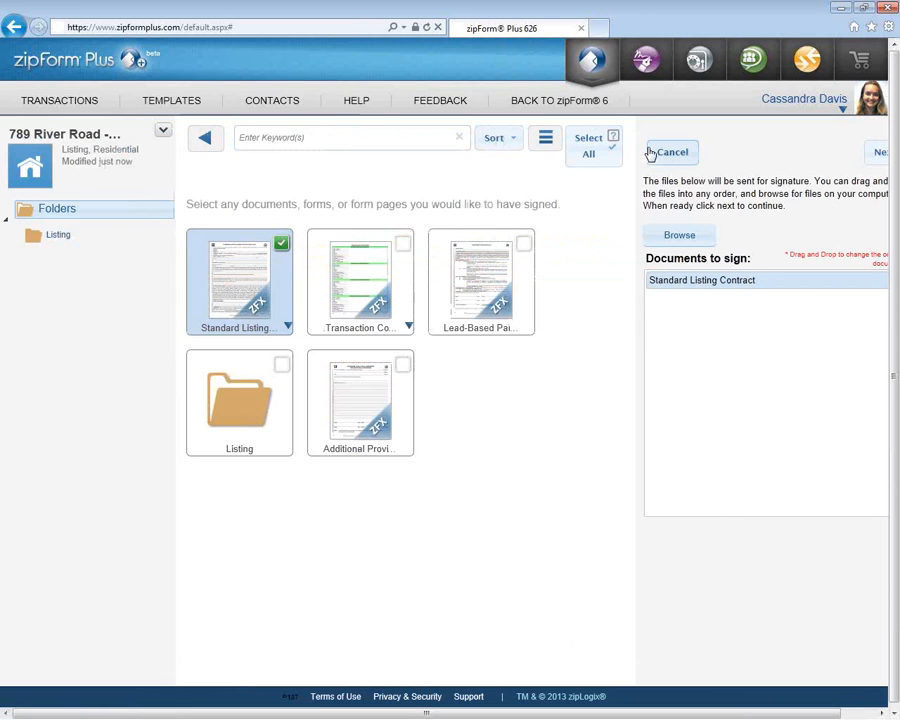
{"action": "left_click", "coordinate": [481, 285]}
{"action": "left_click", "coordinate": [340, 398]}
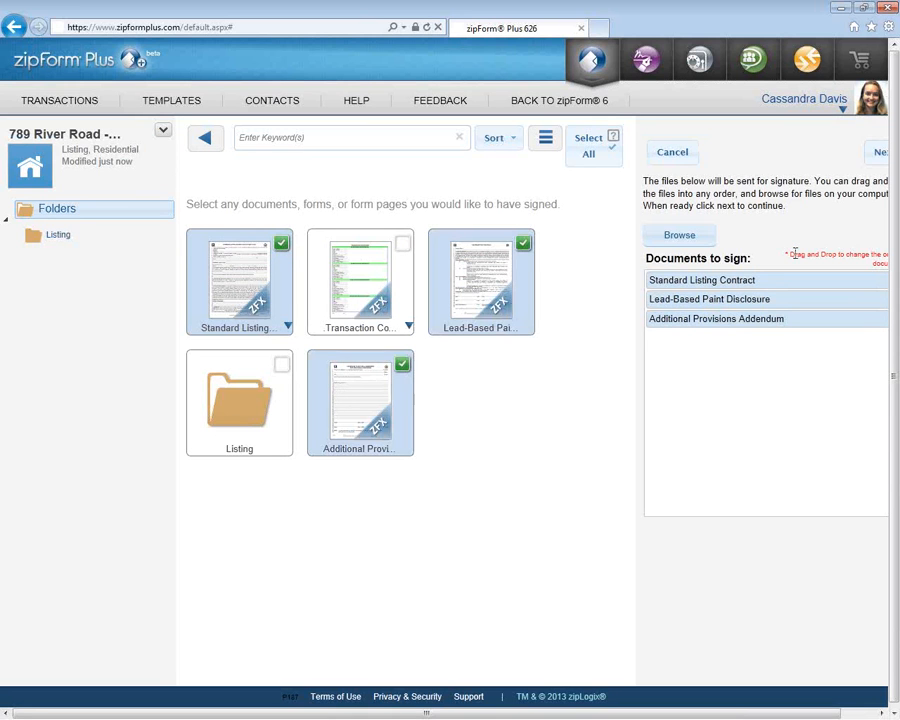
{"action": "mouse_move", "coordinate": [778, 318]}
{"action": "left_mouse_down"}
{"action": "mouse_move", "coordinate": [773, 272]}
{"action": "mouse_move", "coordinate": [776, 280]}
{"action": "left_mouse_up"}
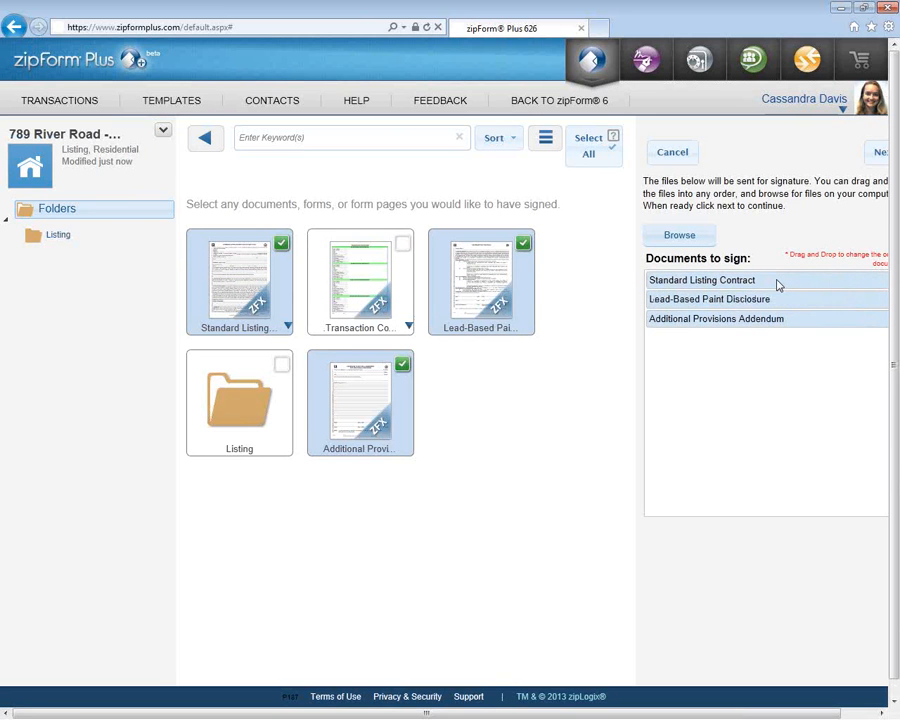
{"action": "left_click", "coordinate": [866, 714]}
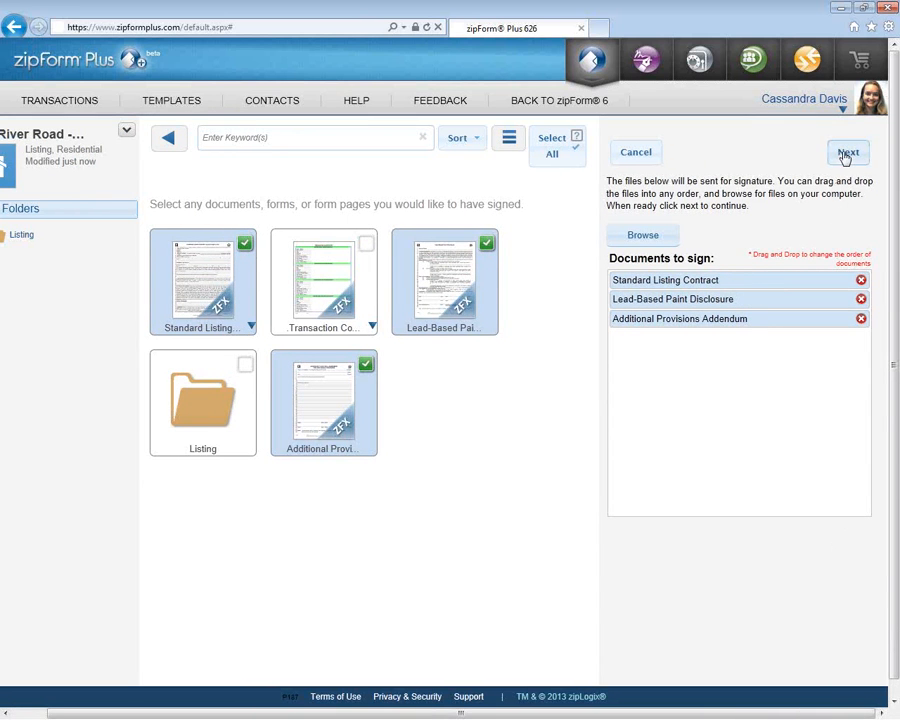
- Add the Listing Agent and Seller One as signers from Transaction Parties
{"action": "left_click", "coordinate": [845, 154]}
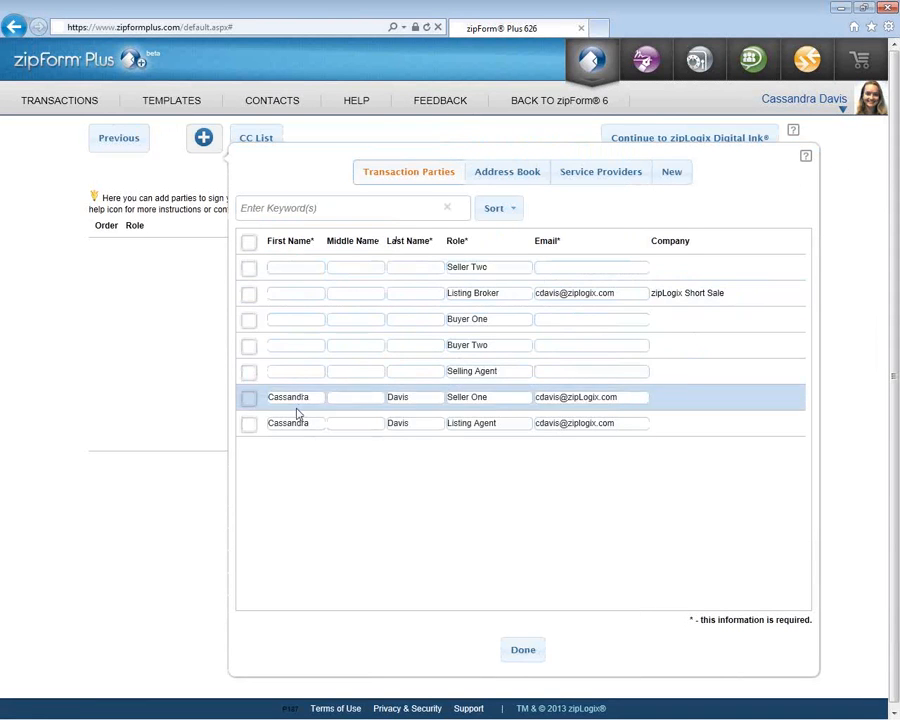
{"action": "left_click", "coordinate": [248, 424]}
{"action": "left_click", "coordinate": [248, 400]}
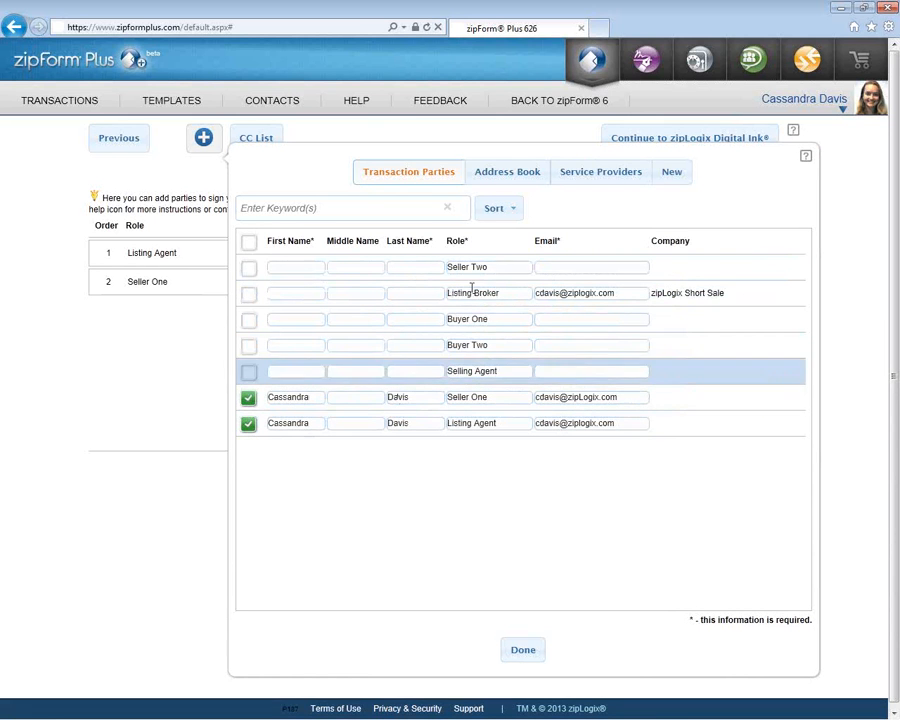
- Add an address-book contact as a third signer with the role Manager
{"action": "left_click", "coordinate": [494, 180]}
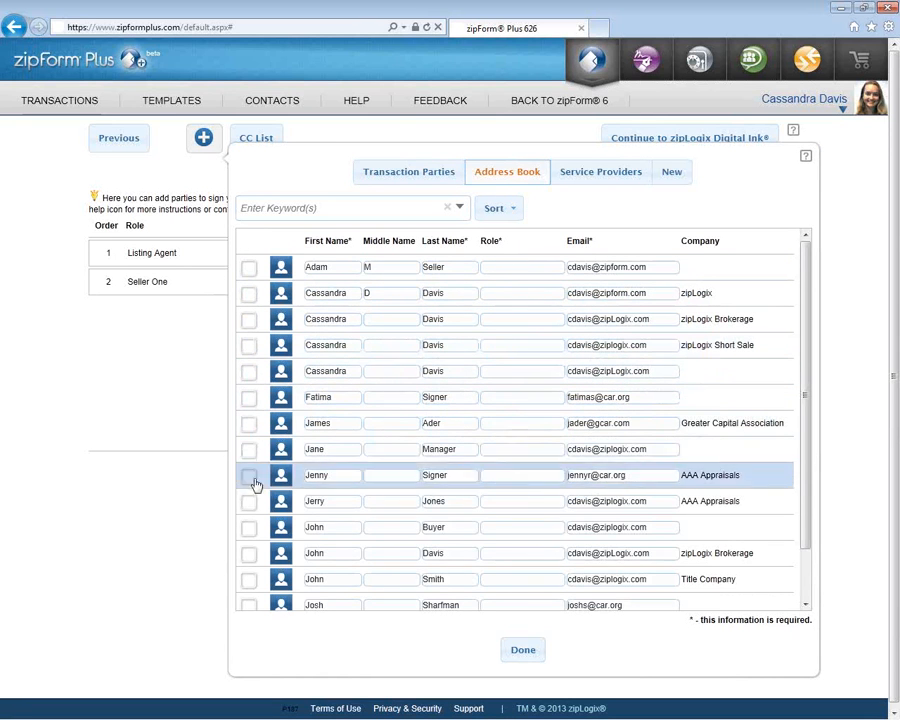
{"action": "left_click", "coordinate": [504, 500]}
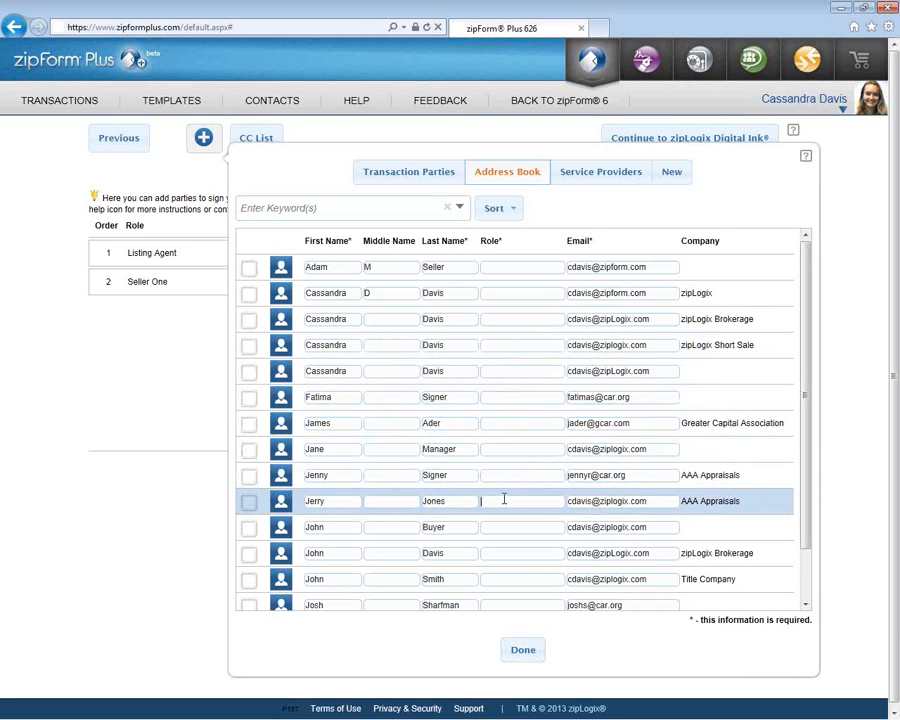
{"action": "type", "text": "Manager"}
{"action": "left_click", "coordinate": [251, 503]}
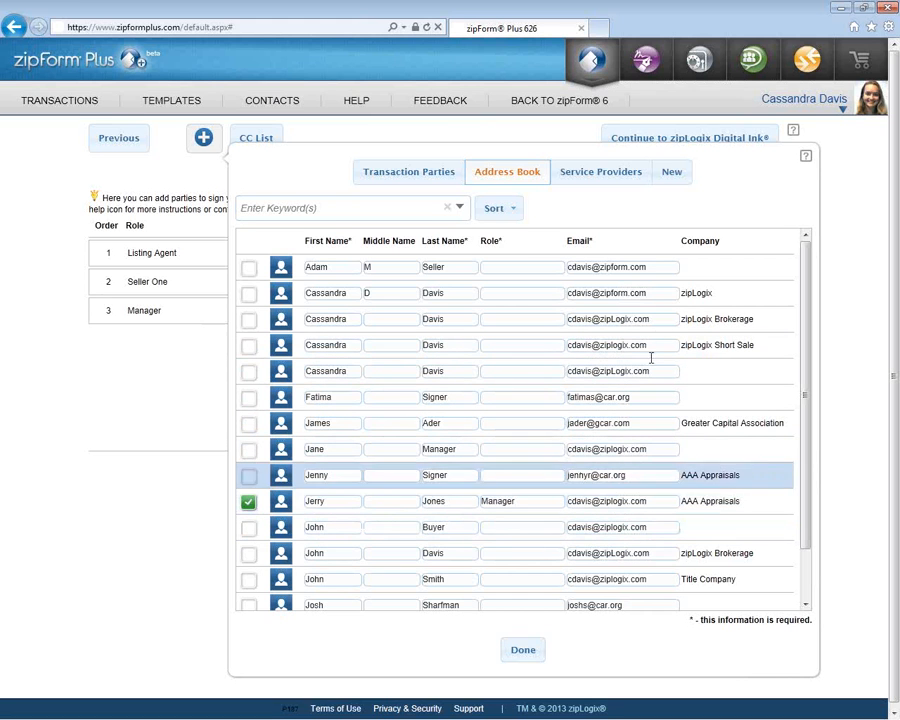
{"action": "left_click", "coordinate": [665, 176]}
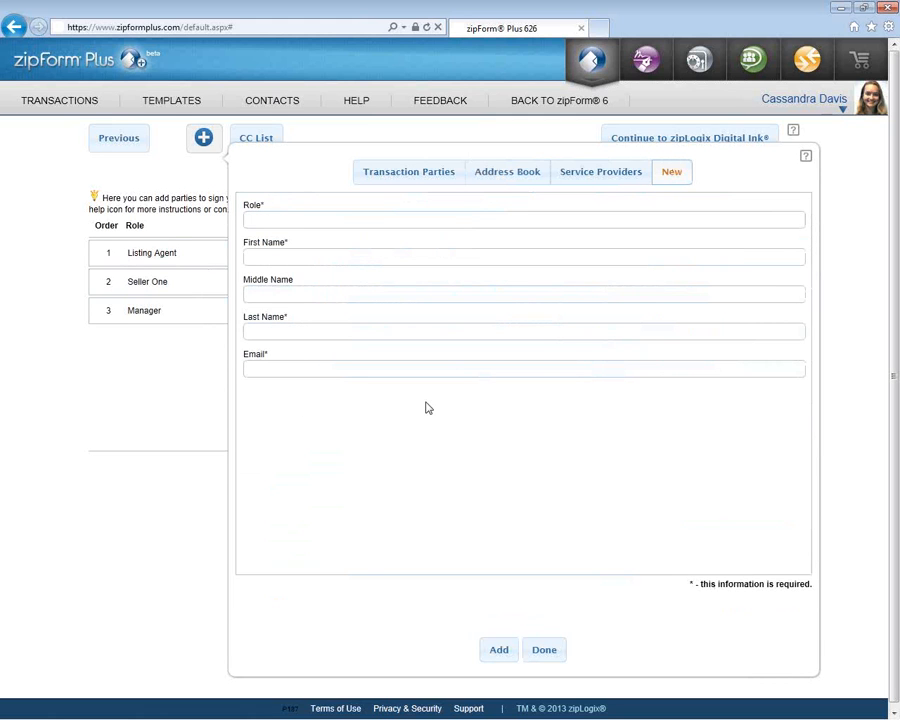
{"action": "left_click", "coordinate": [544, 652]}
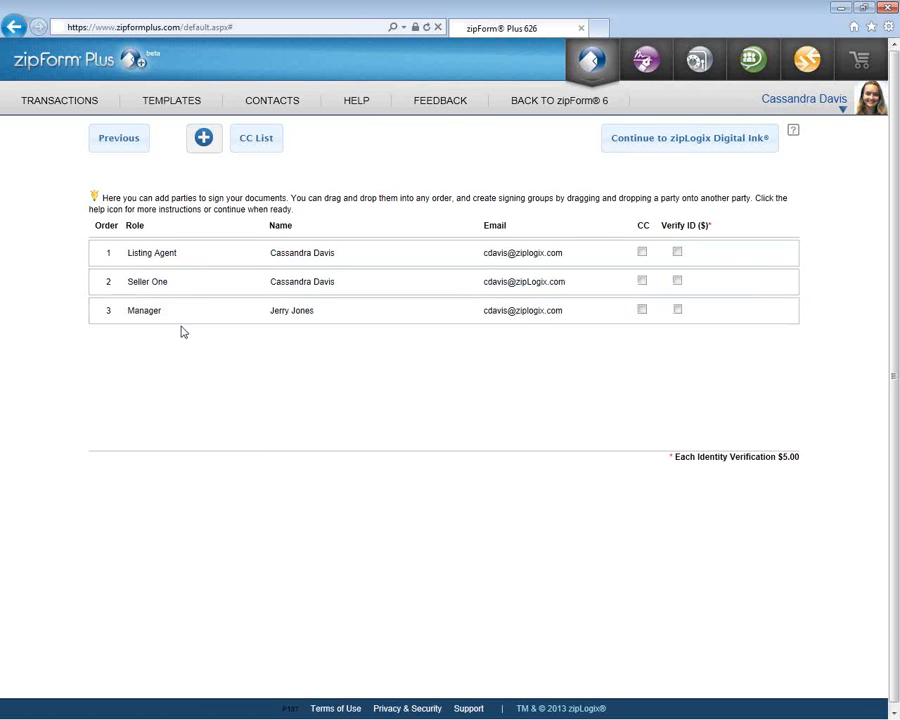
- Drag the Manager, Seller One and Listing Agent rows together so all share signing order 1
{"action": "left_click_drag", "start_coordinate": [185, 321], "coordinate": [191, 251]}
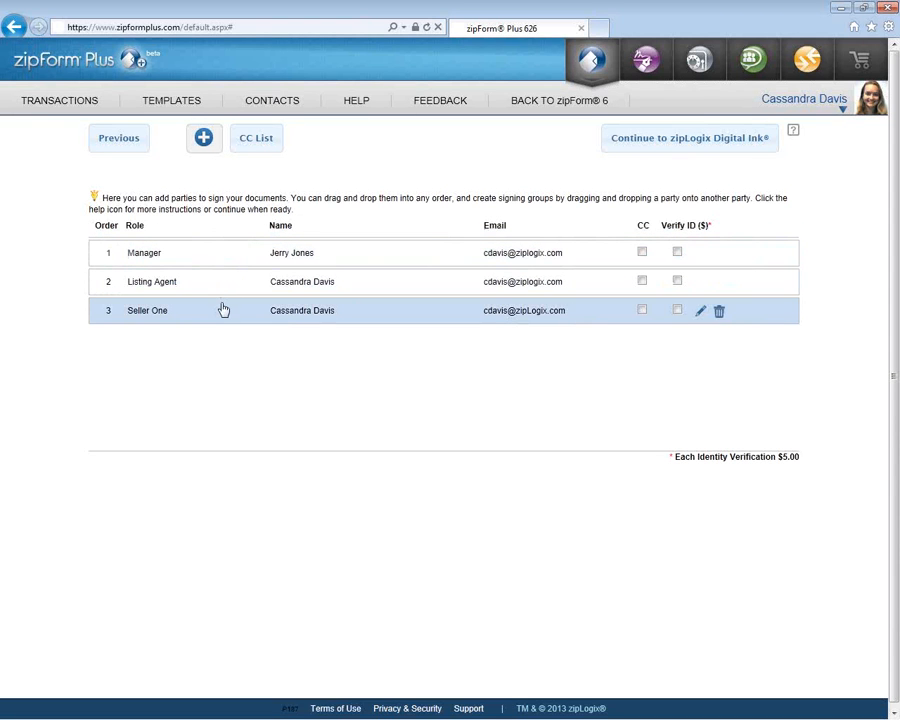
{"action": "mouse_move", "coordinate": [224, 310]}
{"action": "left_mouse_down"}
{"action": "mouse_move", "coordinate": [233, 287]}
{"action": "mouse_move", "coordinate": [222, 295]}
{"action": "left_mouse_up"}
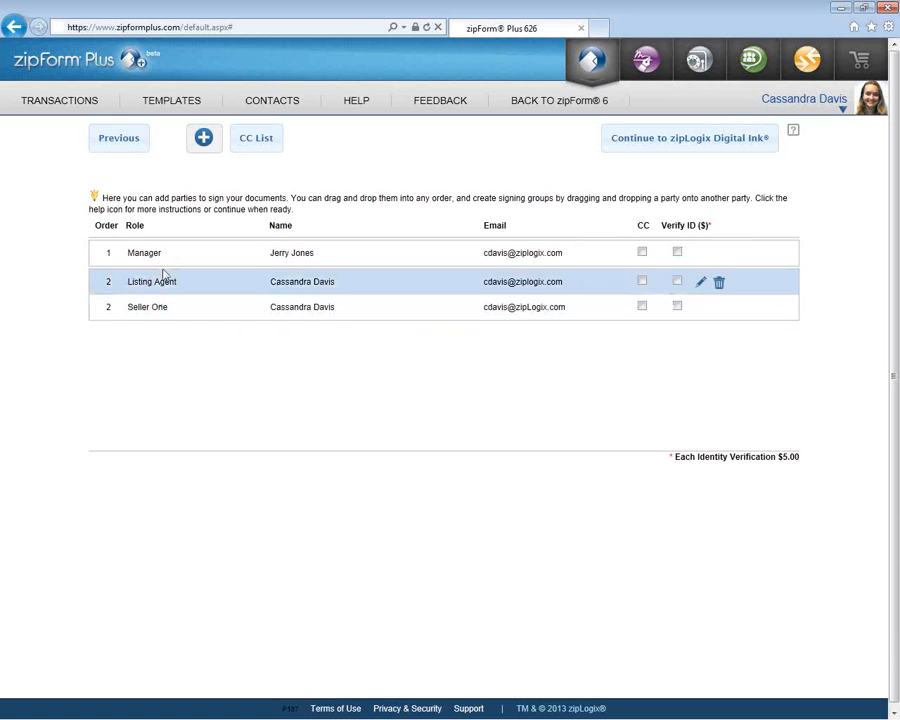
{"action": "left_click_drag", "start_coordinate": [167, 257], "coordinate": [168, 292]}
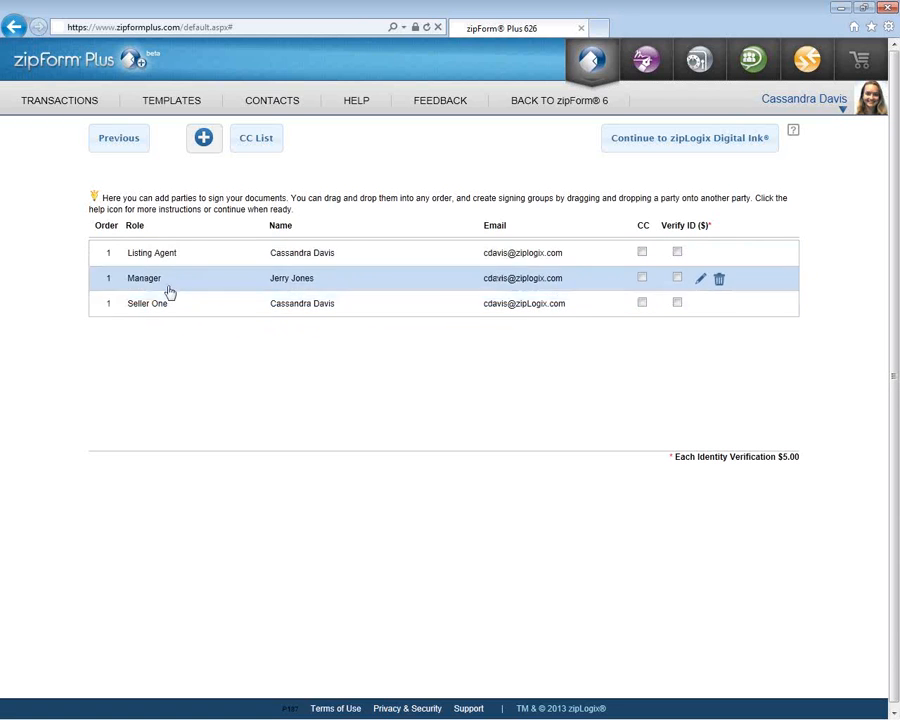
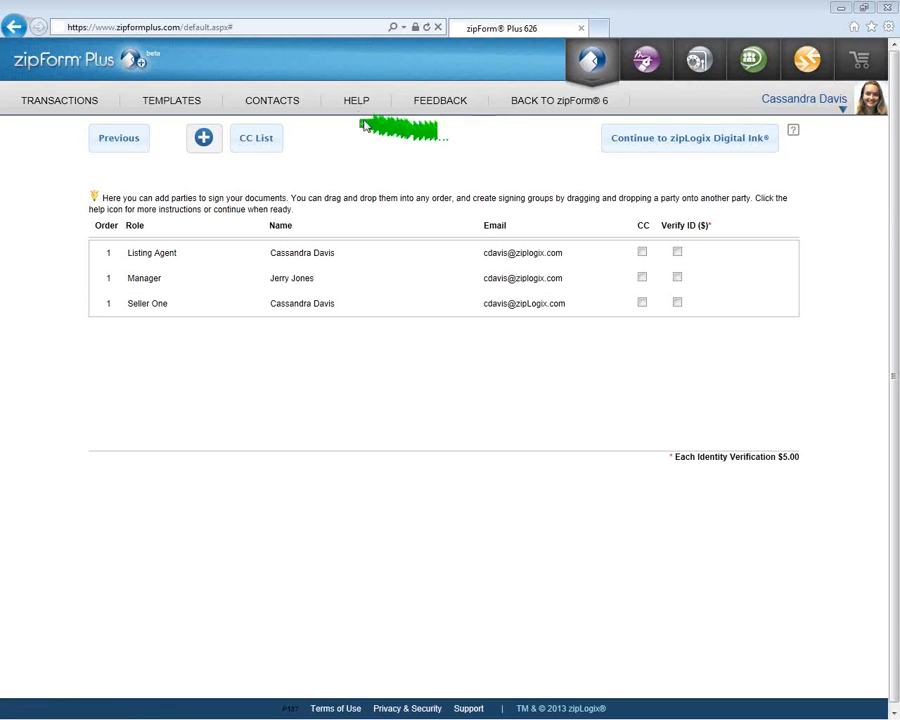
- Drop open the Help menu showing Training and Education, zipLogix Support Site and Contact the Help Desk
{"action": "mouse_move", "coordinate": [356, 106]}
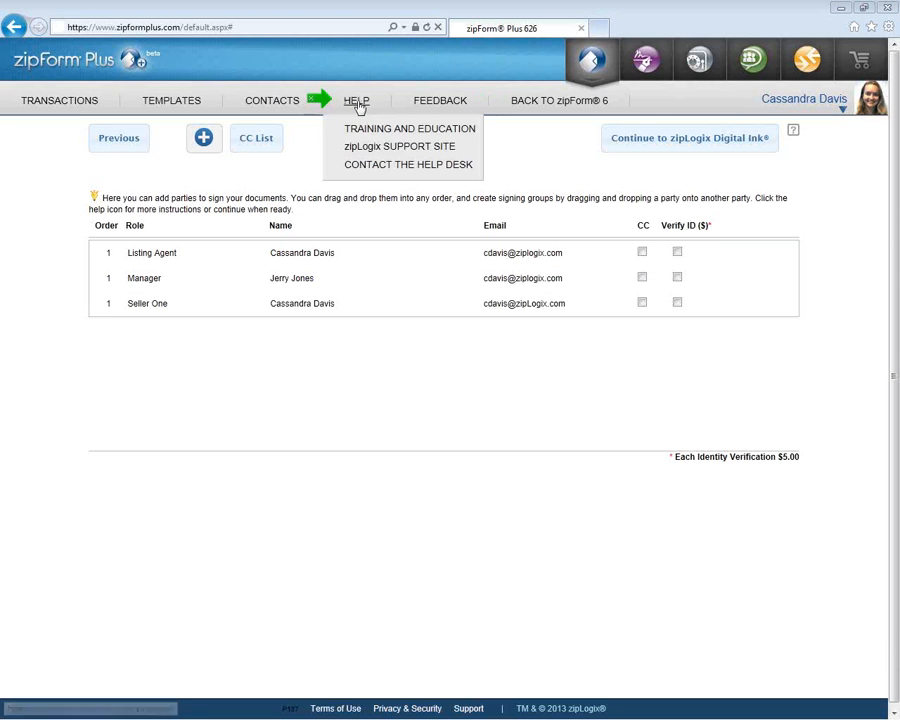
- Bring up the Contact the Help Desk feedback dialog, review its tabs, then close it
{"action": "left_click", "coordinate": [388, 169]}
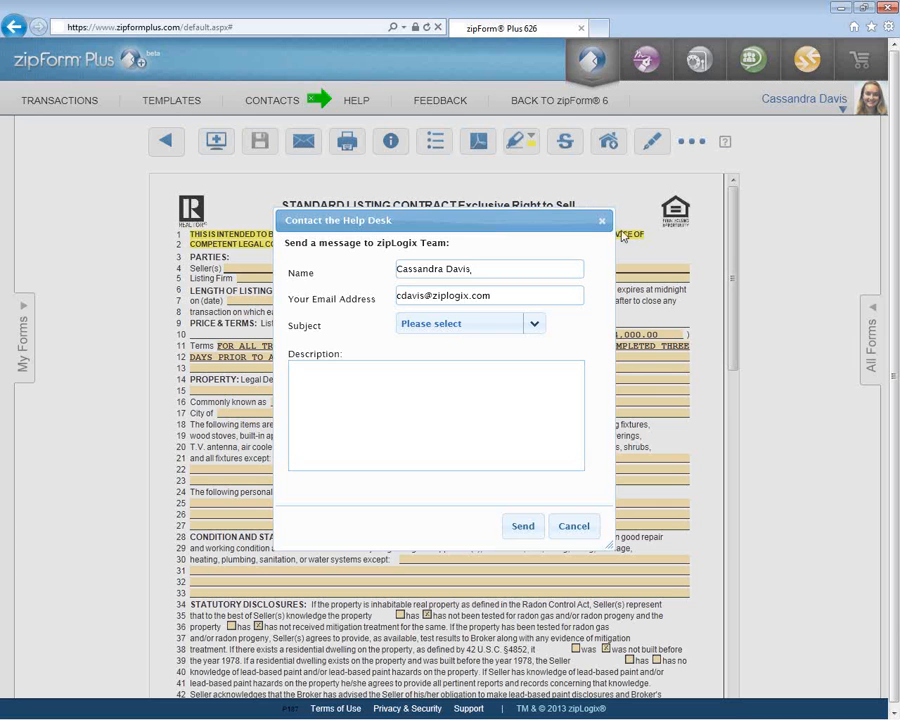
{"action": "left_click", "coordinate": [578, 527]}
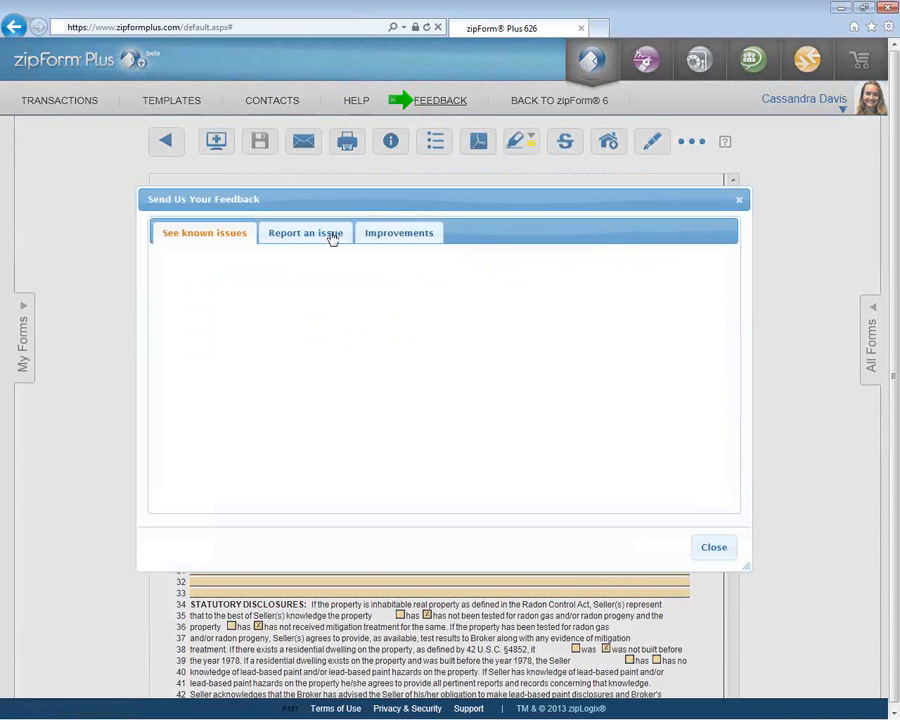
{"action": "left_click", "coordinate": [332, 238]}
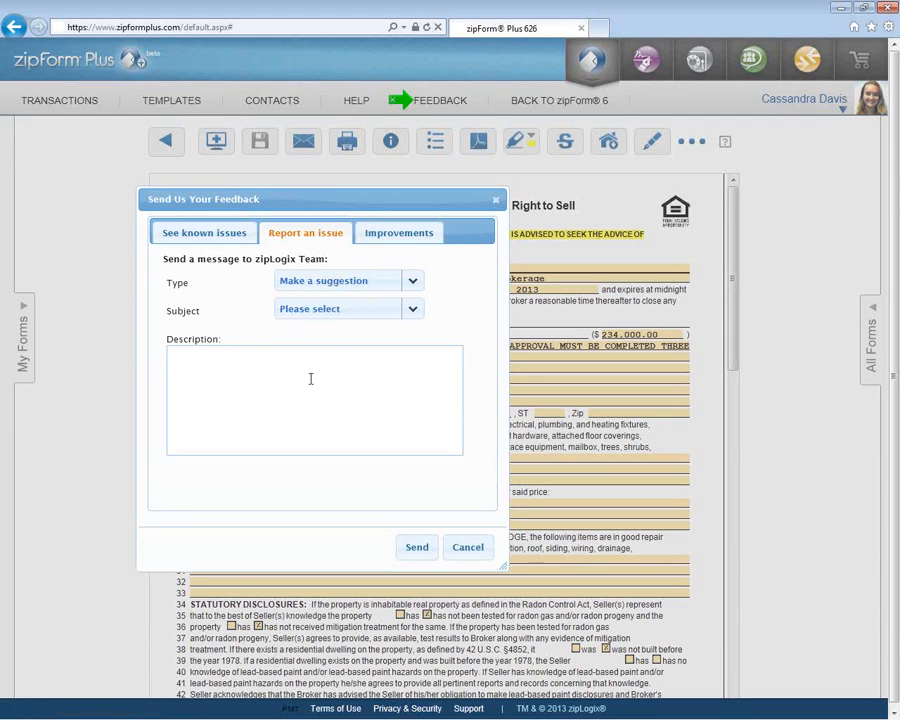
{"action": "left_click", "coordinate": [390, 235]}
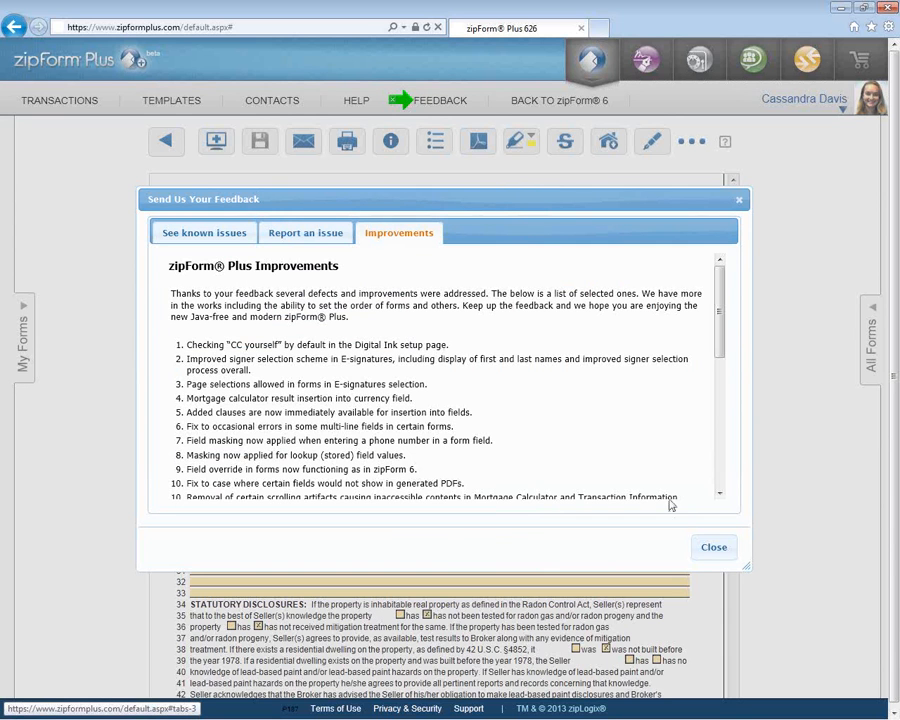
{"action": "left_click", "coordinate": [712, 548]}
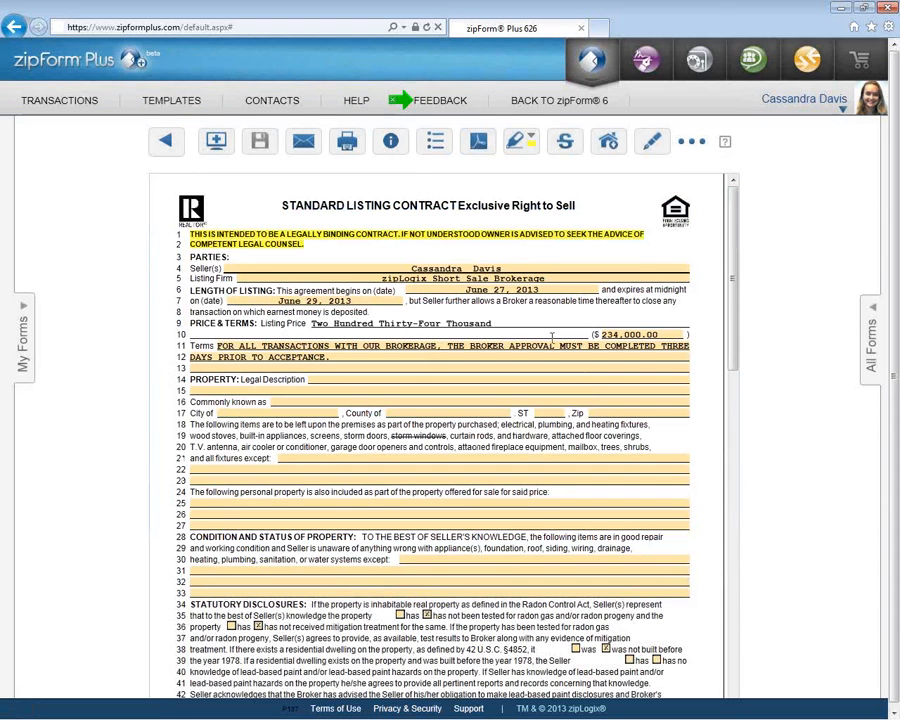
- Go back to the 789 River Road transaction's forms grid
{"action": "left_click", "coordinate": [168, 143]}
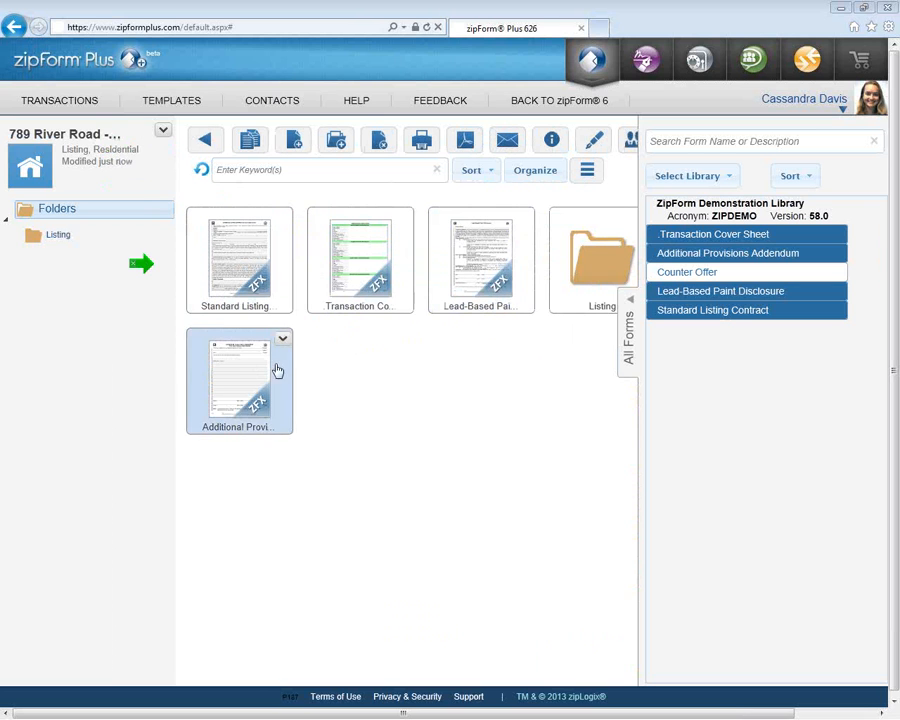
- Arrange the forms as Listing folder, Standard Listing, Additional Provisions, Lead-Based Paint, Transaction Cover, and save
{"action": "left_click", "coordinate": [527, 183]}
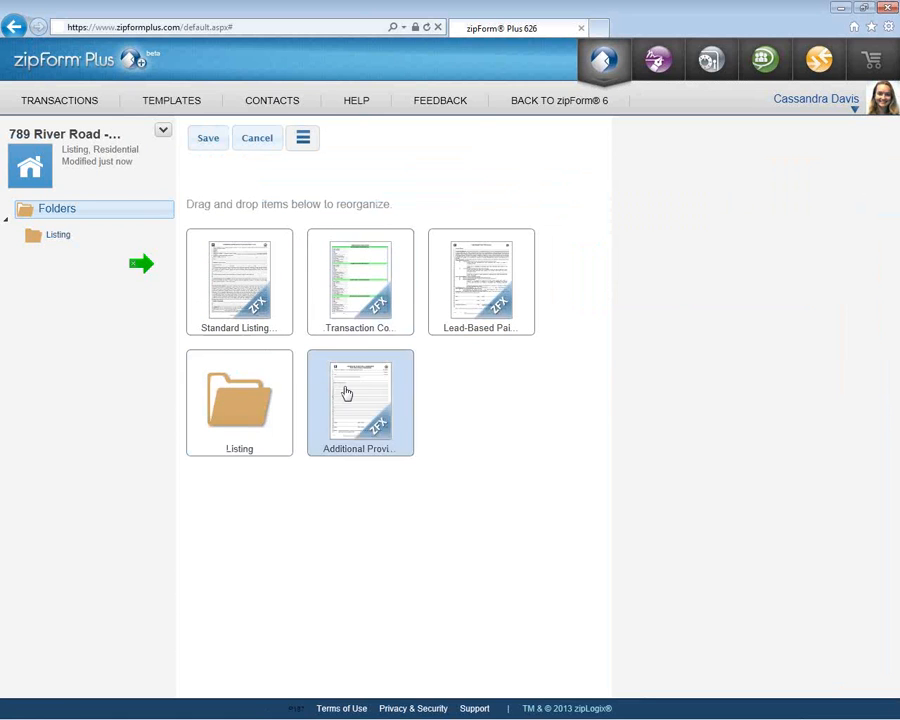
{"action": "left_click_drag", "start_coordinate": [345, 388], "coordinate": [247, 273]}
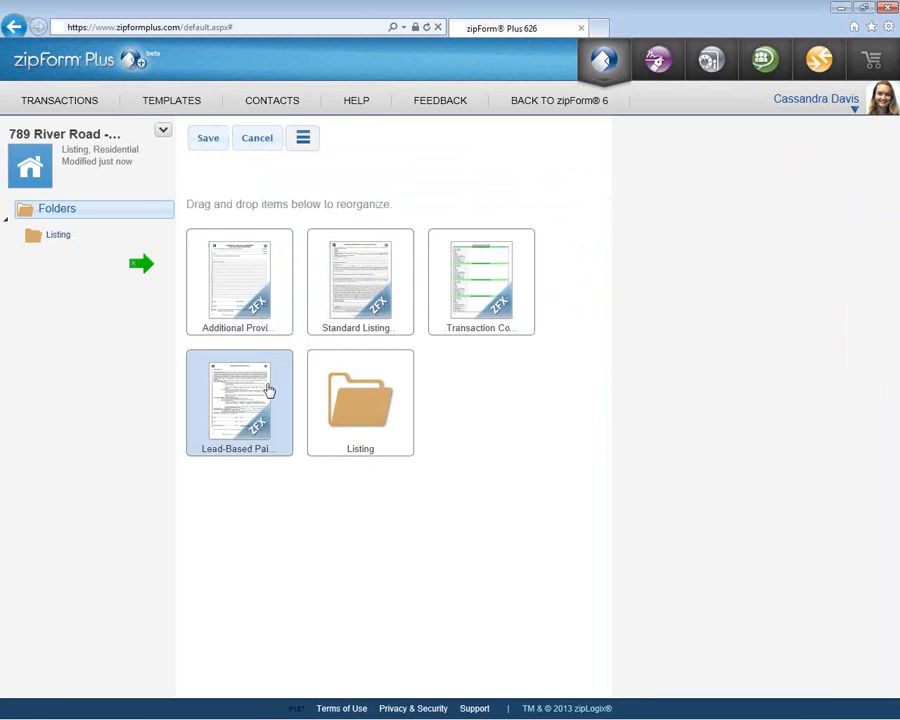
{"action": "mouse_move", "coordinate": [295, 390]}
{"action": "left_mouse_down"}
{"action": "mouse_move", "coordinate": [338, 262]}
{"action": "mouse_move", "coordinate": [255, 256]}
{"action": "mouse_move", "coordinate": [345, 325]}
{"action": "mouse_move", "coordinate": [444, 283]}
{"action": "mouse_move", "coordinate": [217, 265]}
{"action": "left_mouse_up"}
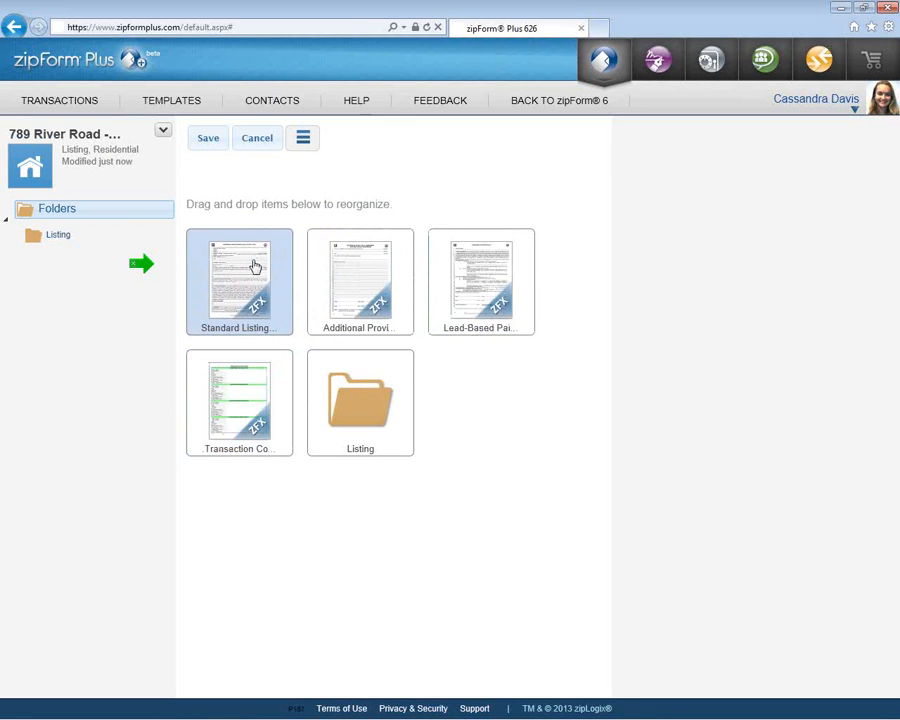
{"action": "left_click_drag", "start_coordinate": [356, 372], "coordinate": [236, 268]}
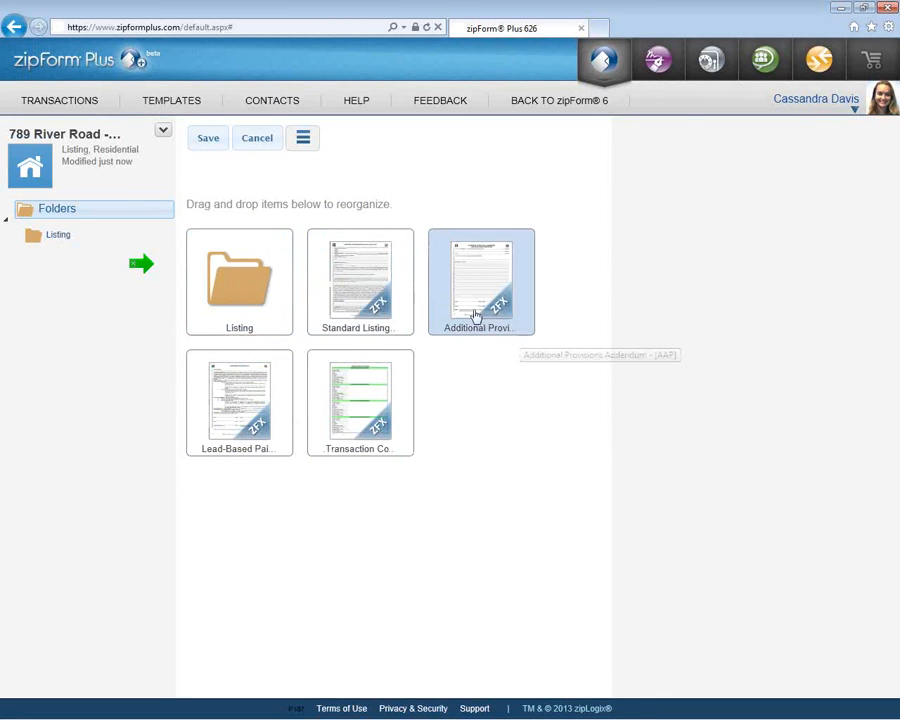
{"action": "left_click", "coordinate": [222, 148]}
{"action": "left_click", "coordinate": [510, 302]}
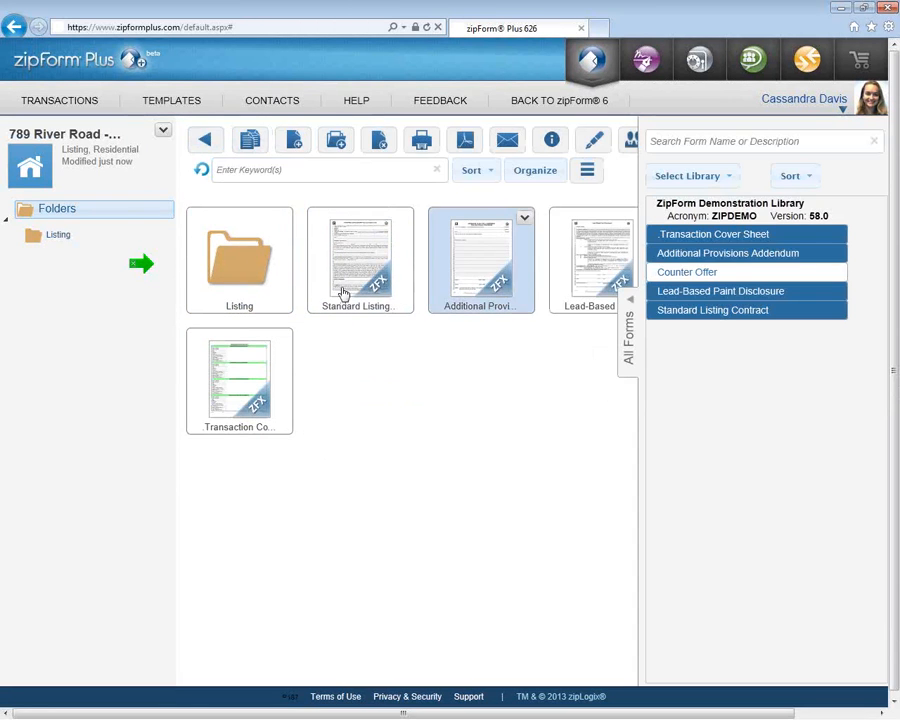
{"action": "left_click", "coordinate": [536, 372]}
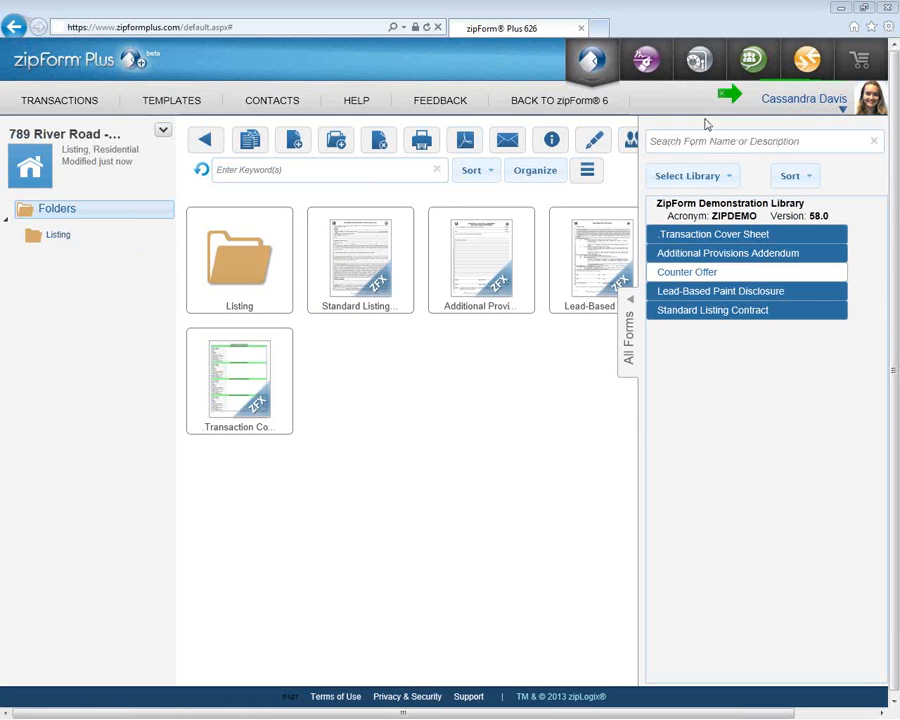
- Open the Profile page from the user-name menu at top right
{"action": "left_click", "coordinate": [840, 106]}
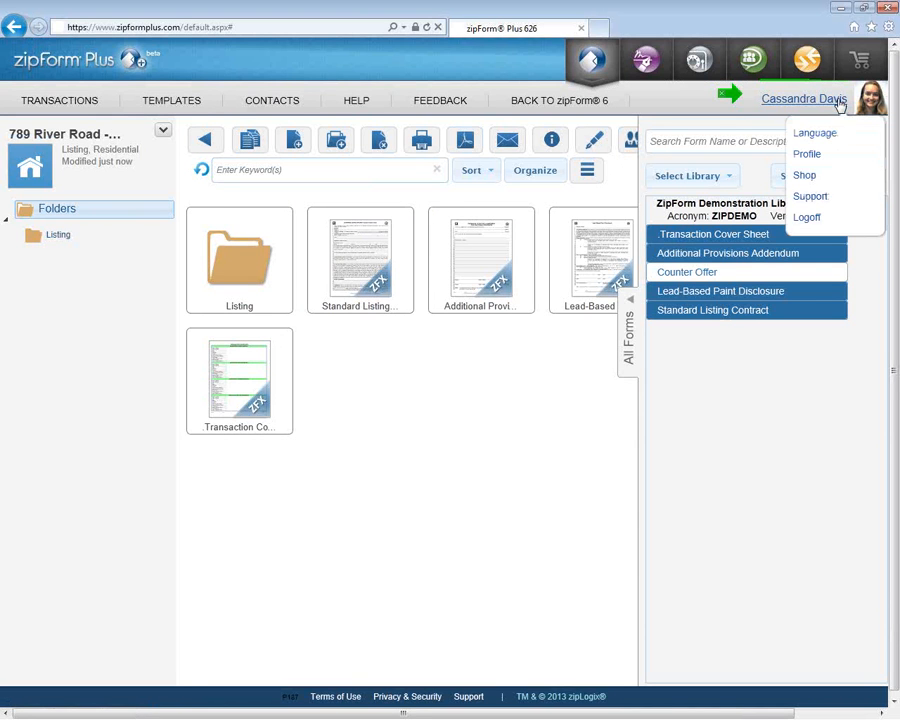
{"action": "left_click", "coordinate": [830, 162]}
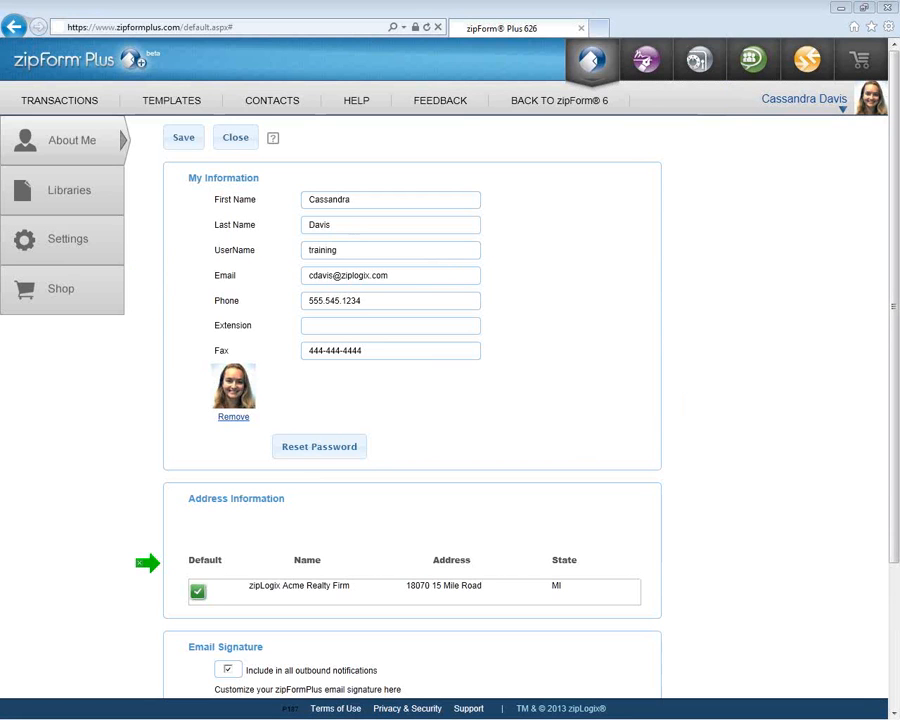
- Delete the broken signature image and add the user's e-mail address line below the website
{"action": "mouse_move", "coordinate": [224, 350]}
{"action": "left_mouse_down"}
{"action": "mouse_move", "coordinate": [193, 382]}
{"action": "mouse_move", "coordinate": [243, 437]}
{"action": "mouse_move", "coordinate": [240, 345]}
{"action": "left_mouse_up"}
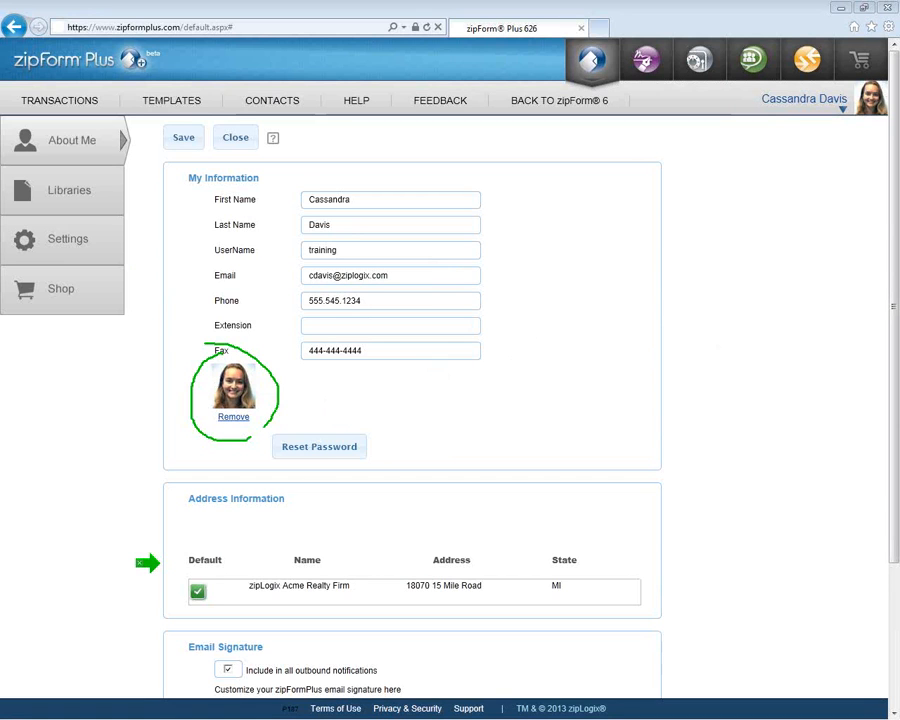
{"action": "left_click", "coordinate": [507, 369]}
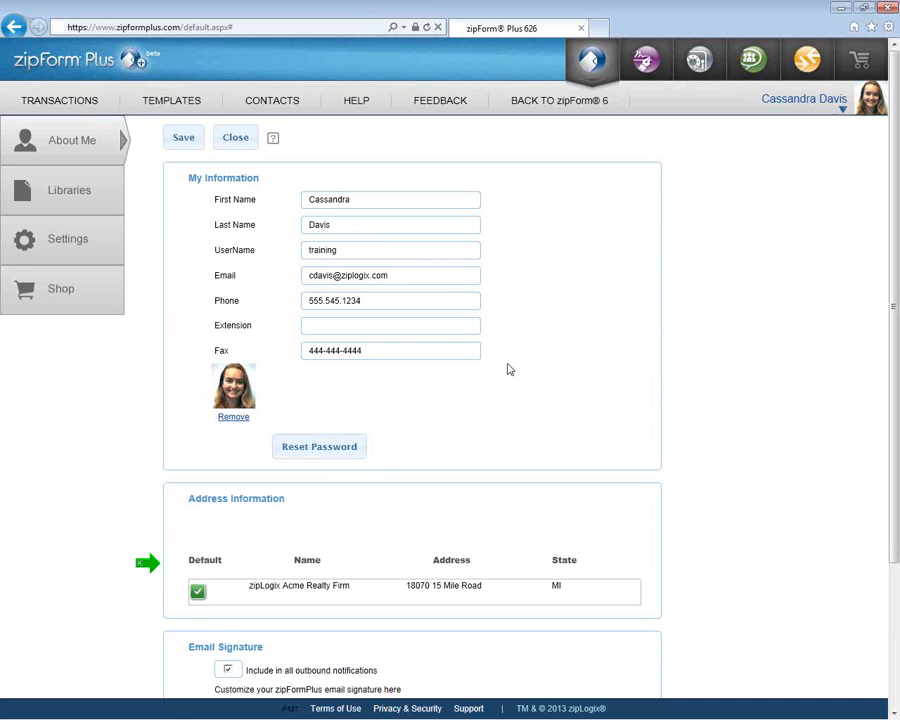
{"action": "scroll", "coordinate": [507, 369], "scroll_direction": "down", "scroll_amount": 3}
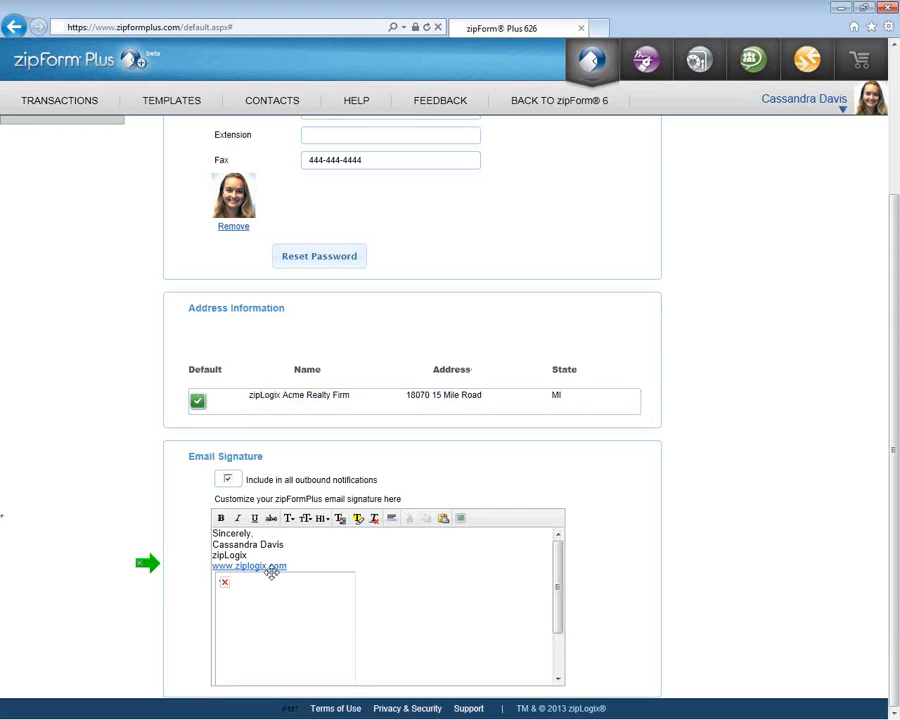
{"action": "left_click", "coordinate": [325, 594]}
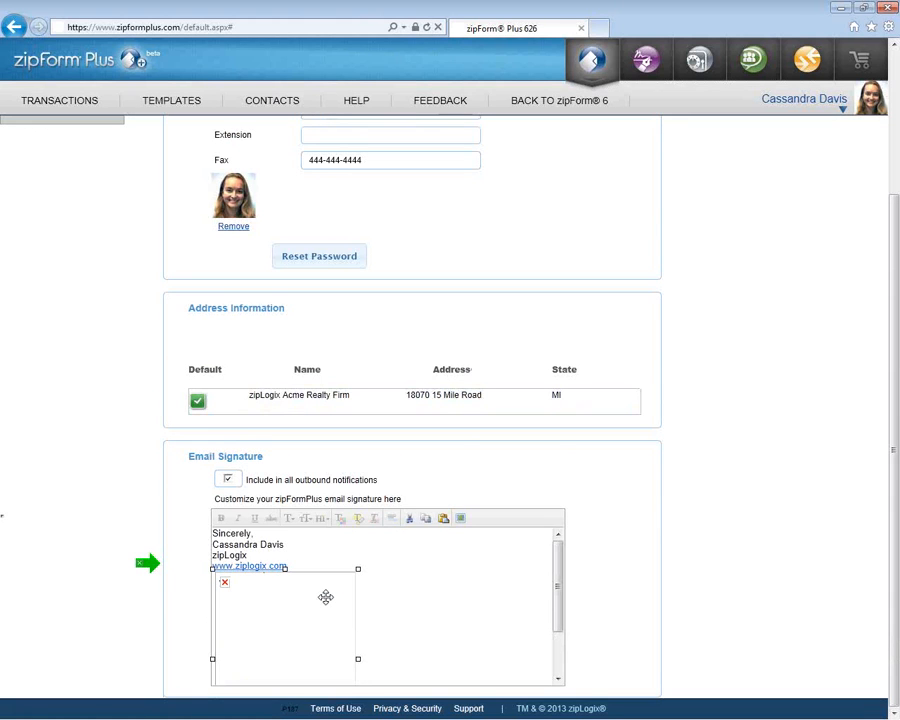
{"action": "key", "text": "Delete"}
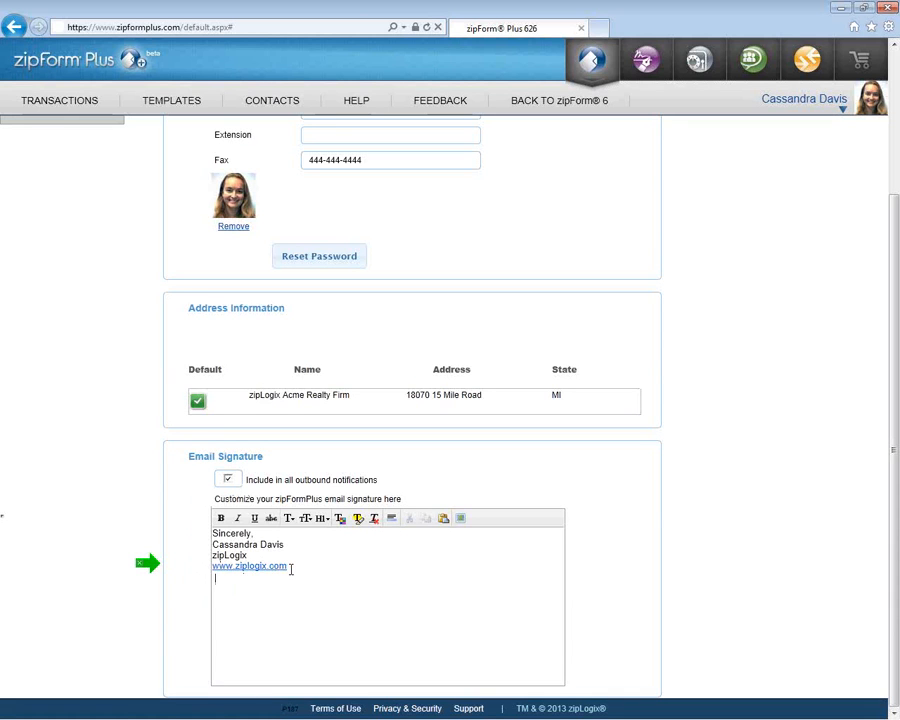
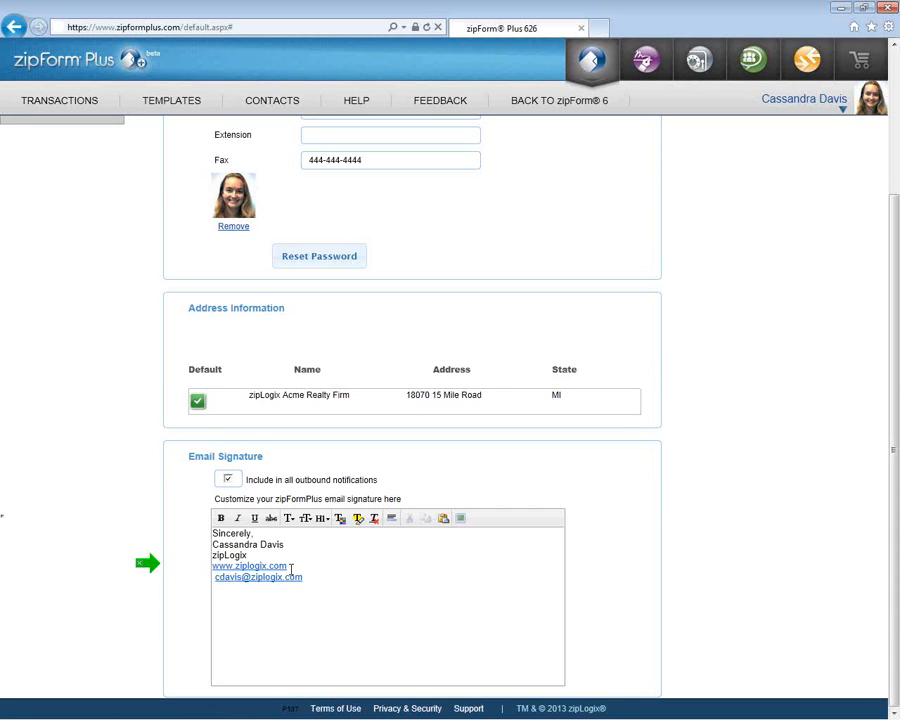
- Color the signature's name line dark blue
{"action": "left_click_drag", "start_coordinate": [290, 544], "coordinate": [212, 544]}
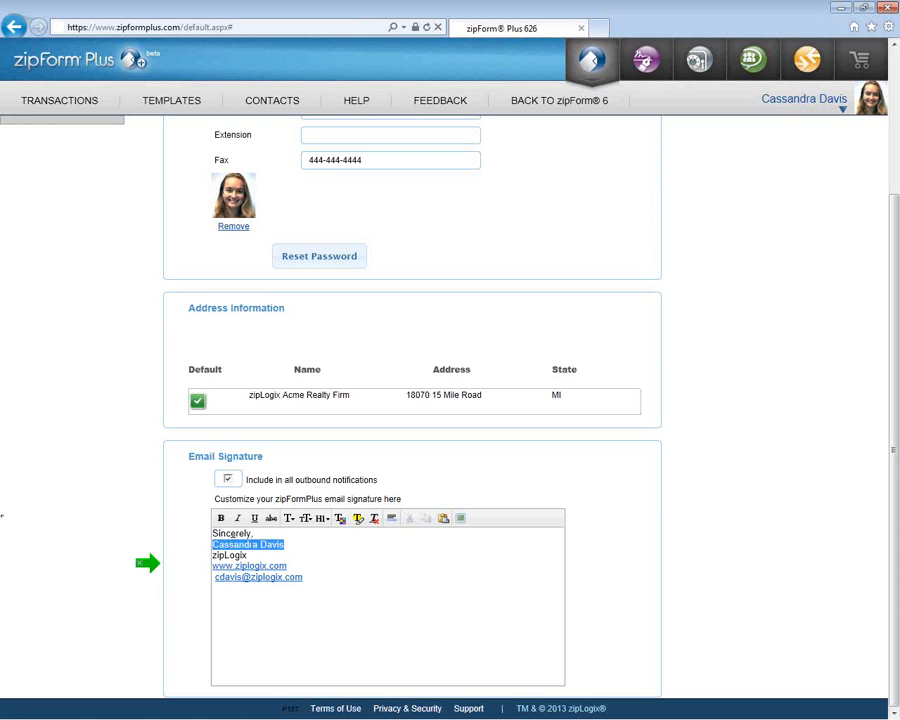
{"action": "left_click", "coordinate": [359, 519]}
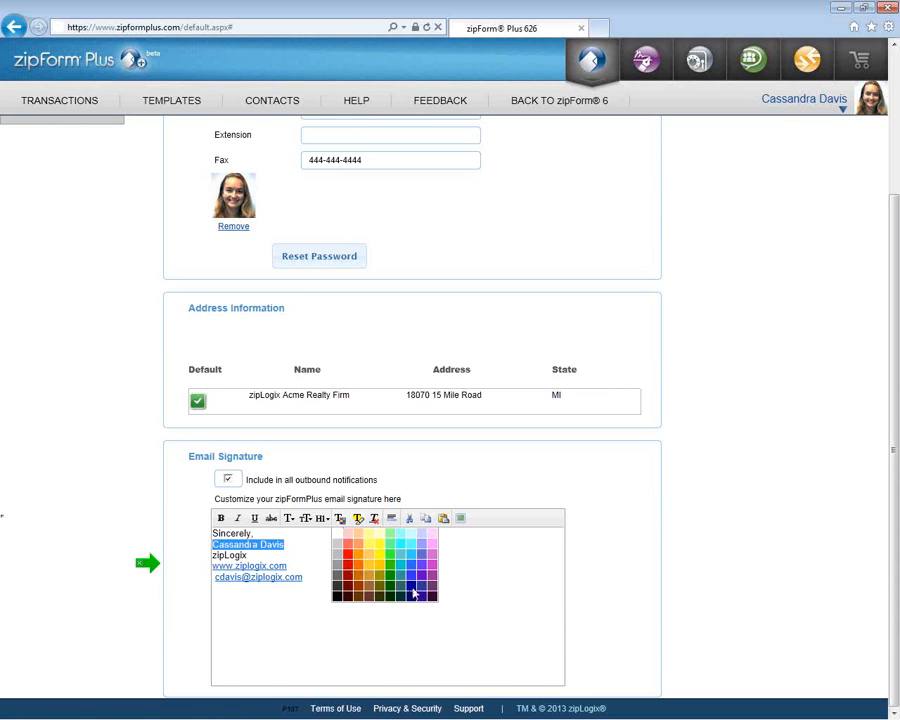
{"action": "left_click", "coordinate": [414, 594]}
{"action": "left_click", "coordinate": [344, 565]}
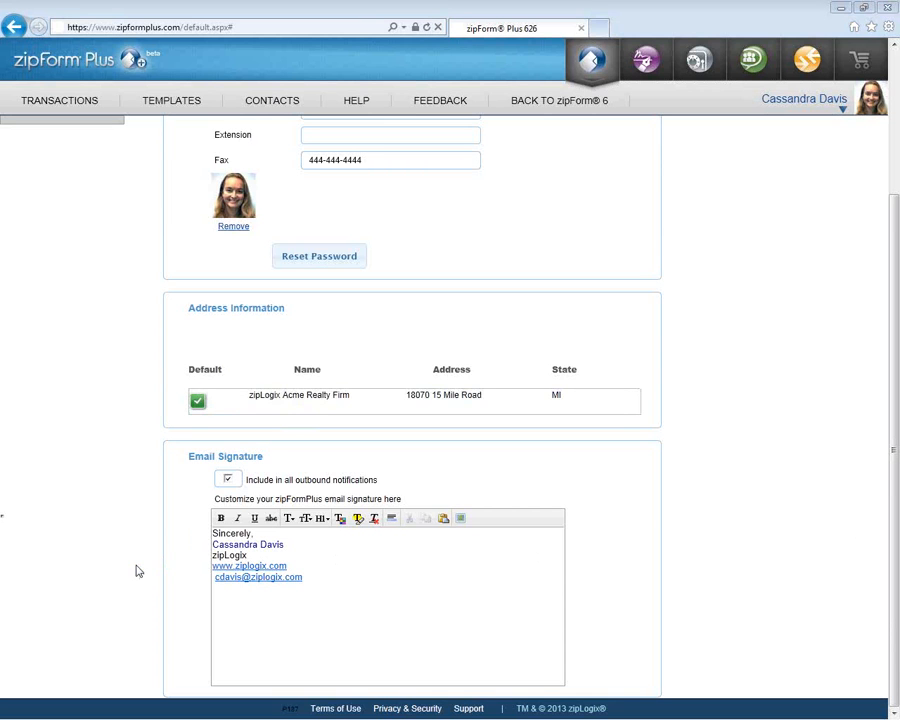
- Show the Form Libraries page listing ZIPDEMO, OPENH, RMXAP and their expiry dates
{"action": "scroll", "coordinate": [121, 516], "scroll_direction": "up", "scroll_amount": 2}
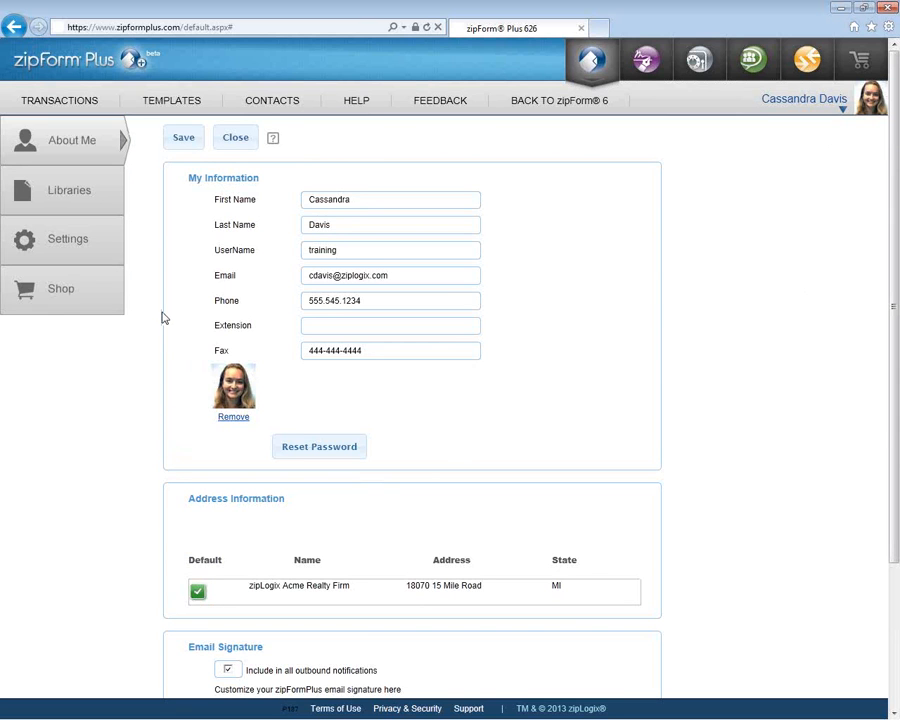
{"action": "left_click", "coordinate": [105, 205]}
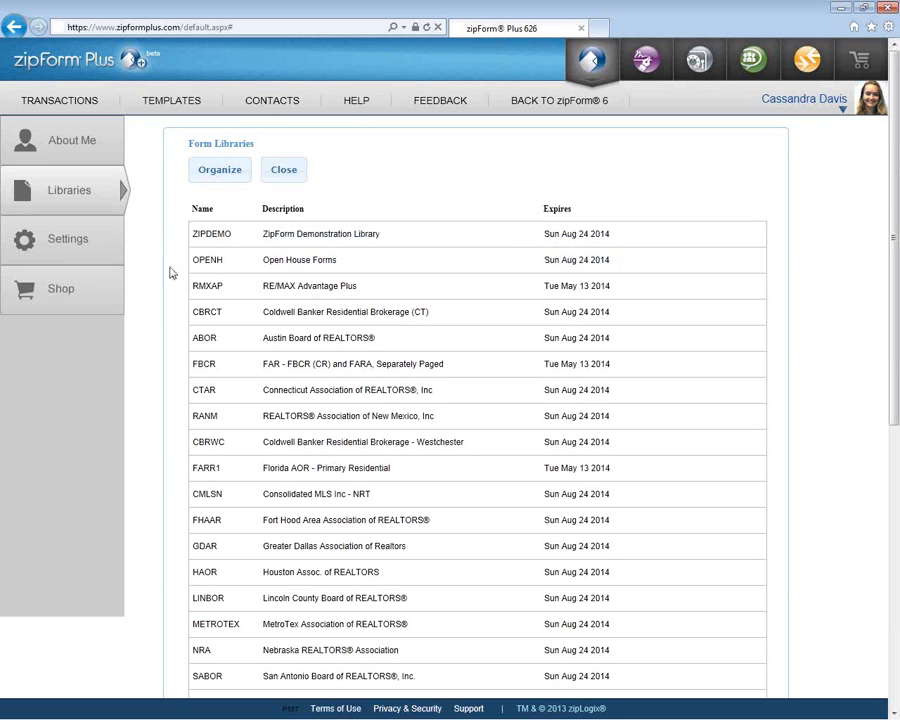
- In Settings, try DocuSign then revert to zipLogix Digital Ink, keeping autosave at 15 minutes
{"action": "left_click", "coordinate": [80, 256]}
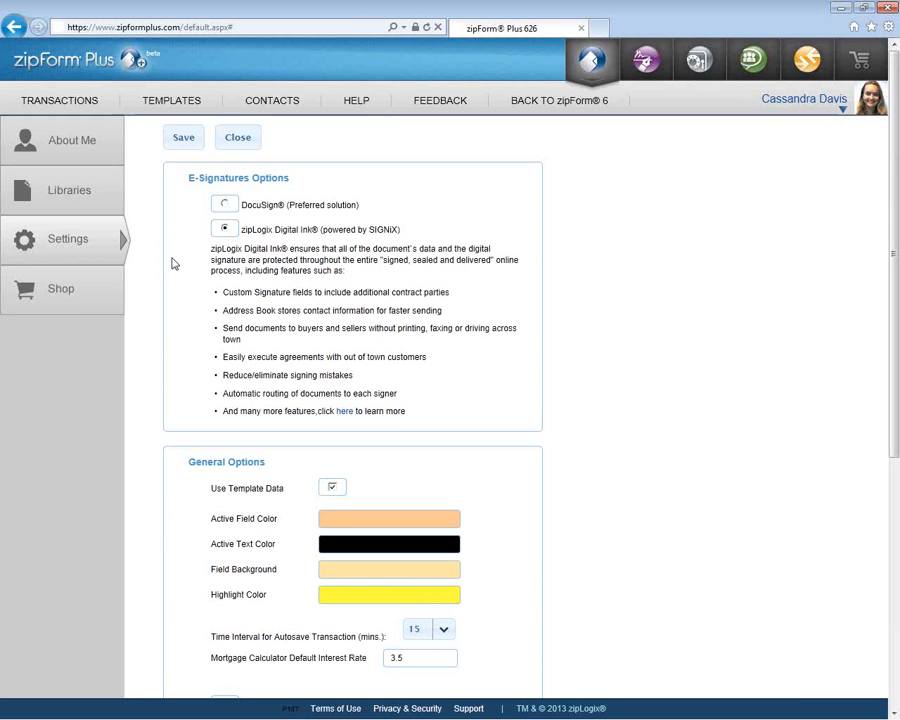
{"action": "left_click", "coordinate": [223, 205]}
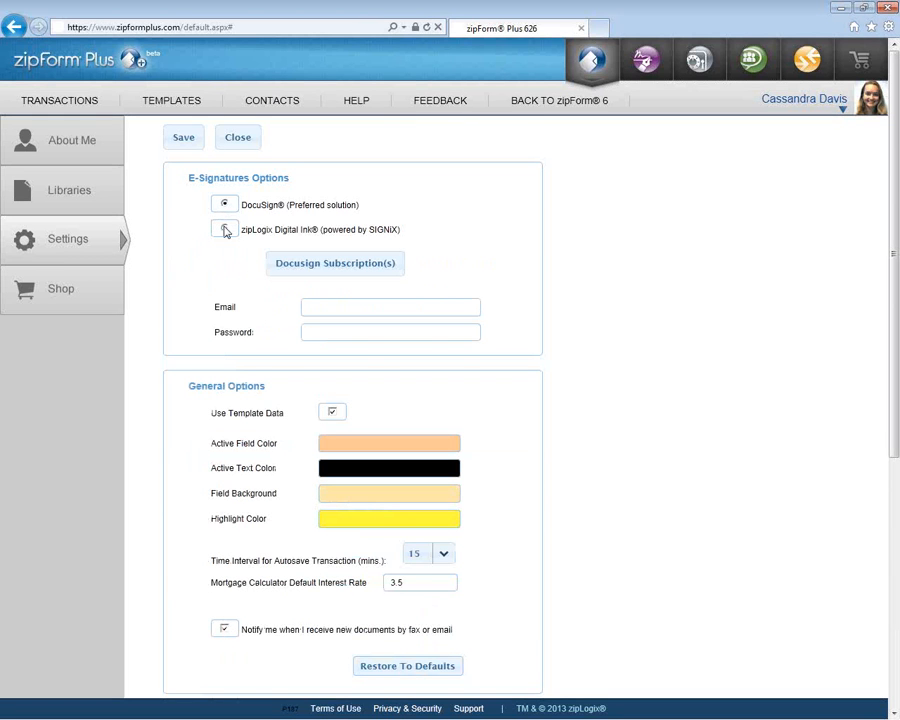
{"action": "left_click", "coordinate": [225, 230]}
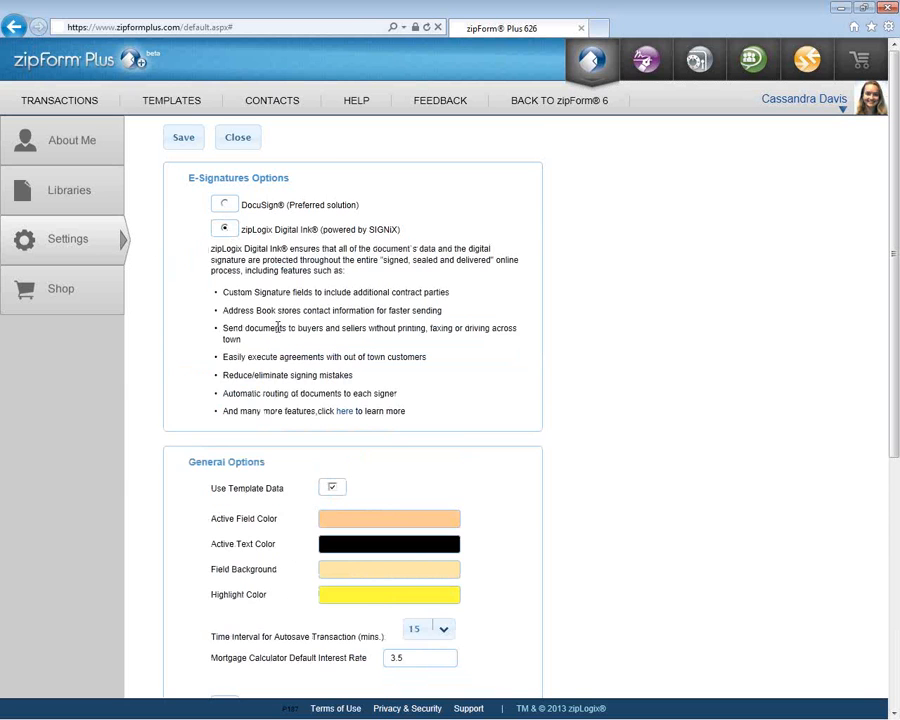
{"action": "scroll", "coordinate": [278, 325], "scroll_direction": "down", "scroll_amount": 4}
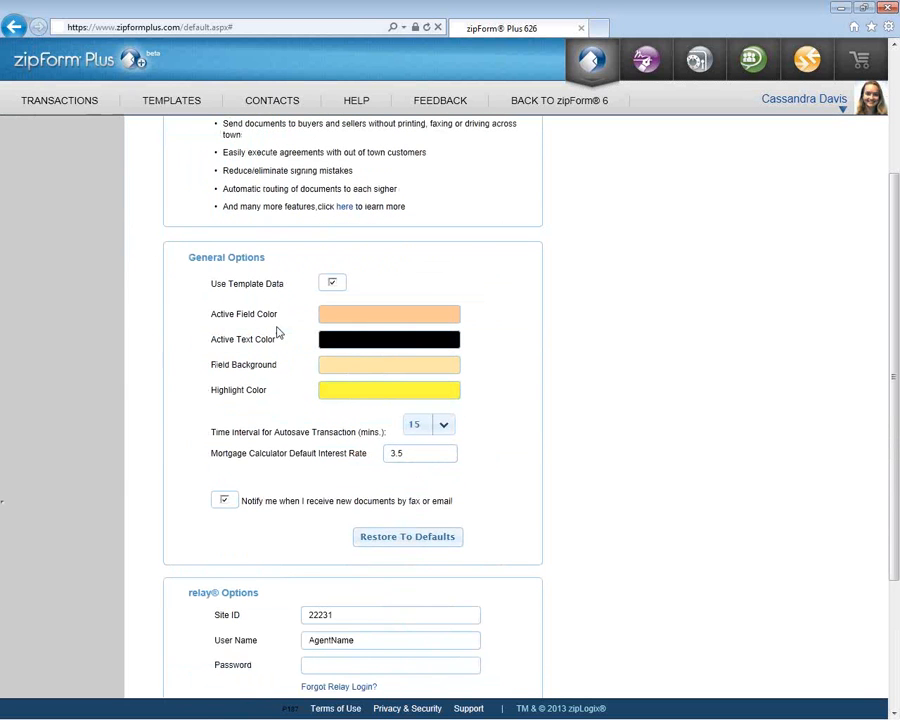
{"action": "left_click", "coordinate": [450, 425]}
{"action": "left_click", "coordinate": [452, 459]}
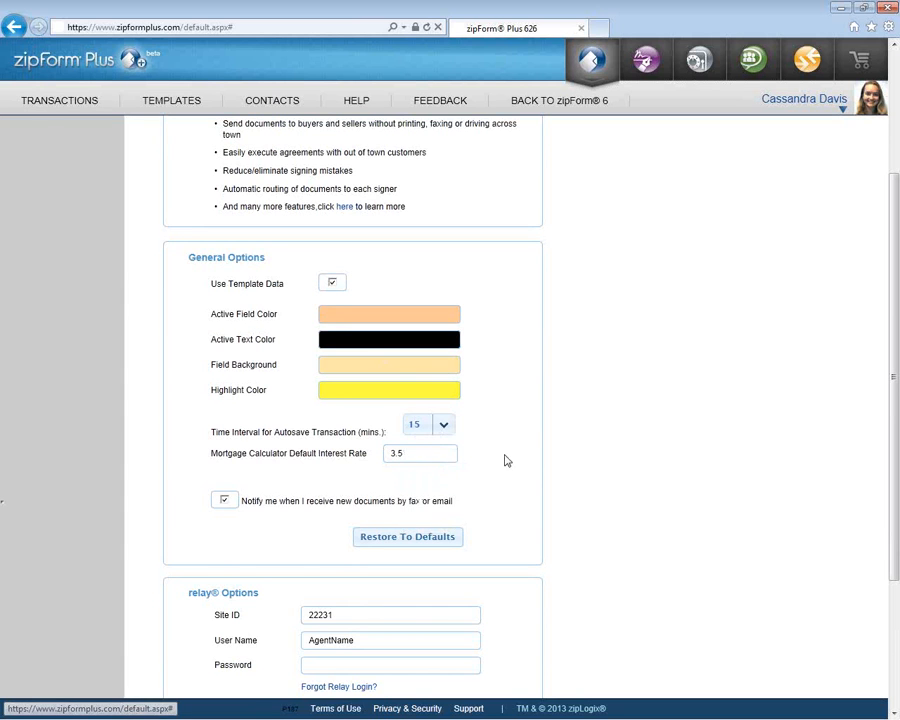
- Turn Always log into zipForm Plus on, then back off
{"action": "scroll", "coordinate": [507, 460], "scroll_direction": "down", "scroll_amount": 2}
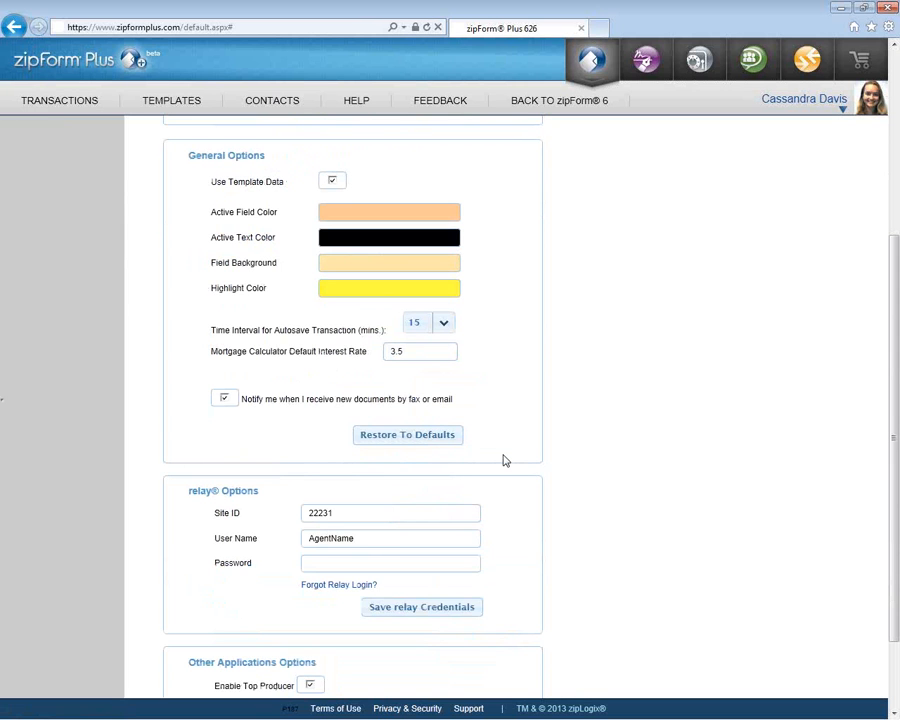
{"action": "scroll", "coordinate": [505, 460], "scroll_direction": "down", "scroll_amount": 2}
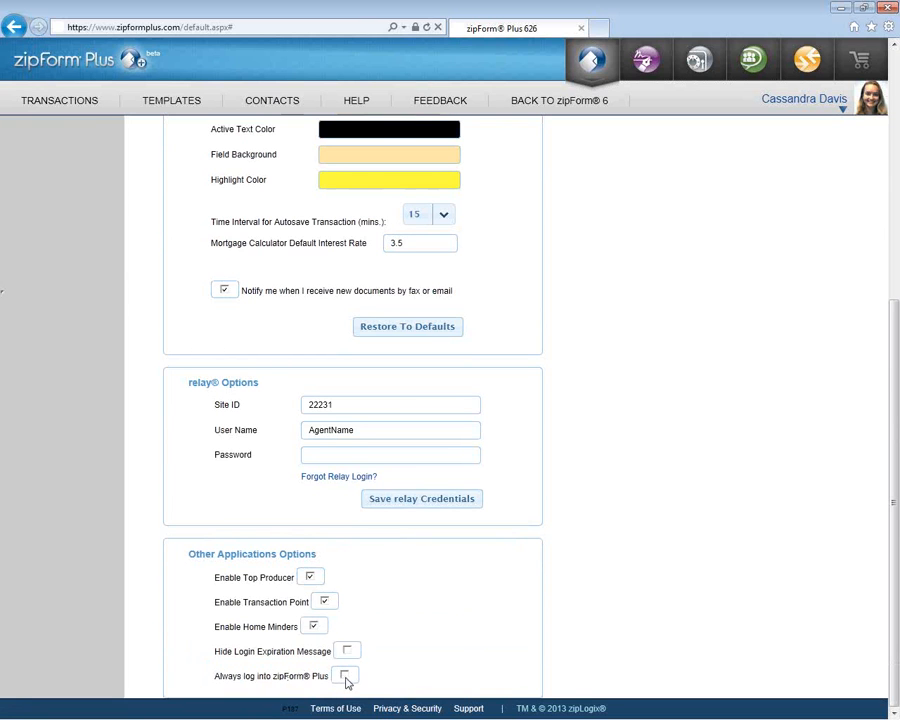
{"action": "left_click_drag", "start_coordinate": [215, 684], "coordinate": [427, 665]}
{"action": "left_click", "coordinate": [425, 663]}
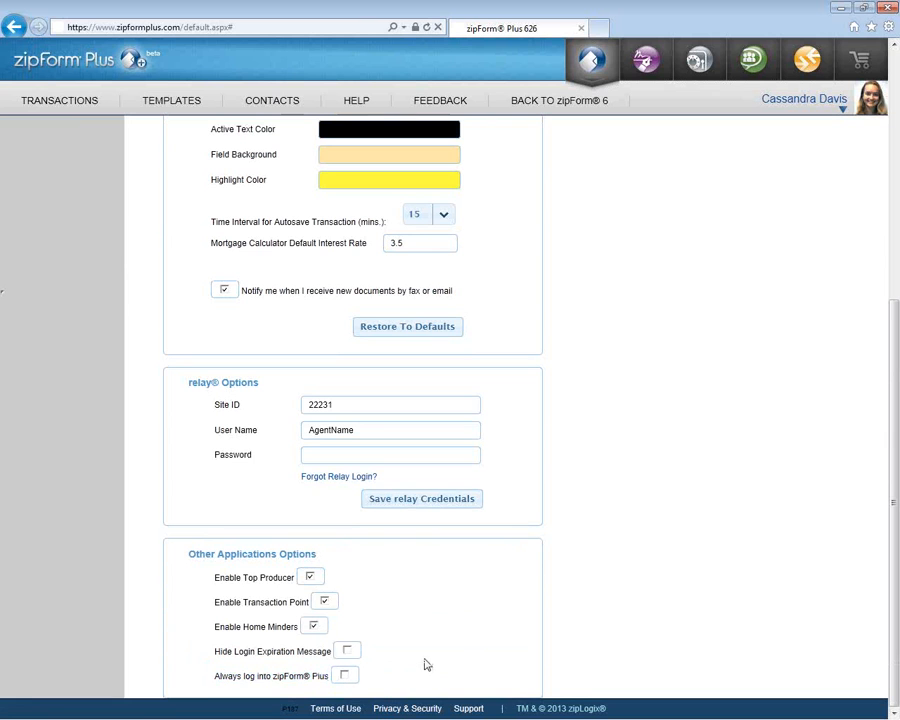
{"action": "left_click", "coordinate": [345, 677]}
{"action": "left_click", "coordinate": [345, 676]}
- Save the user preferences and advance the slide show to the zipForm Plus File slide
{"action": "scroll", "coordinate": [421, 619], "scroll_direction": "up", "scroll_amount": 5}
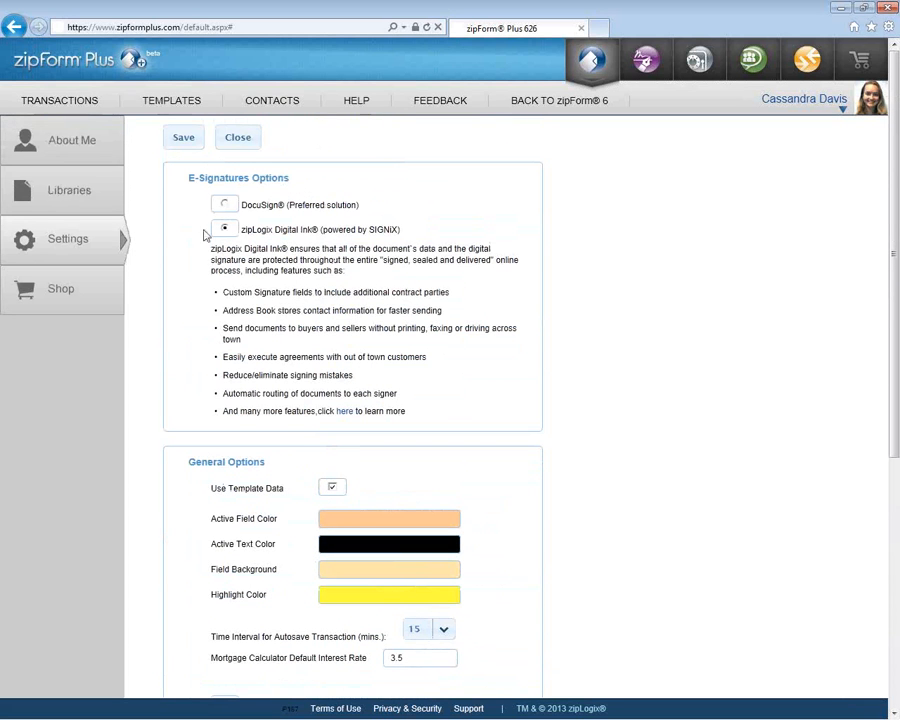
{"action": "left_click", "coordinate": [184, 138]}
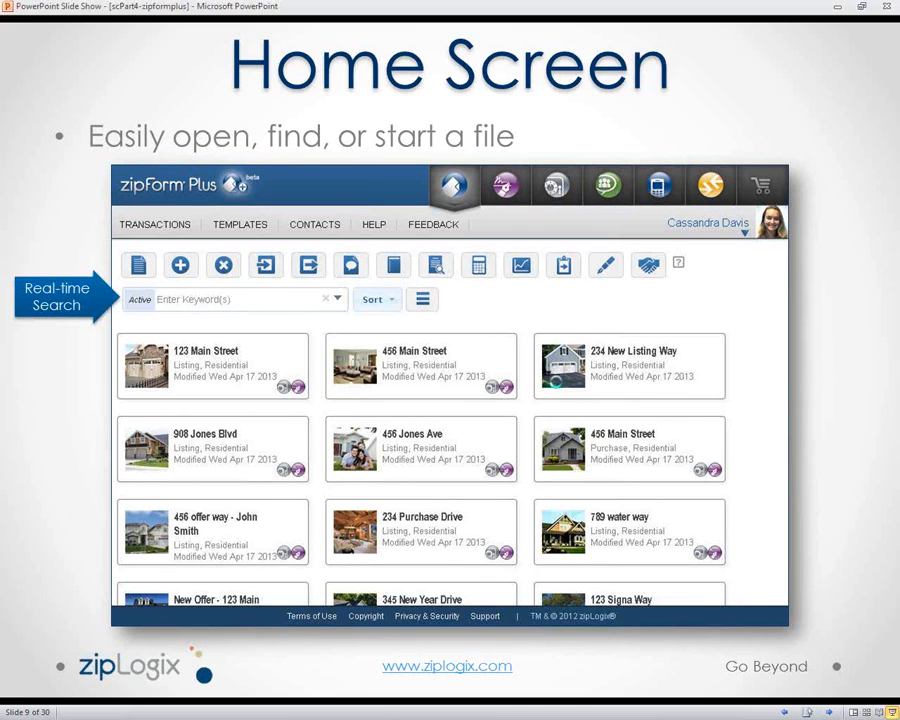
{"action": "left_click", "coordinate": [558, 388]}
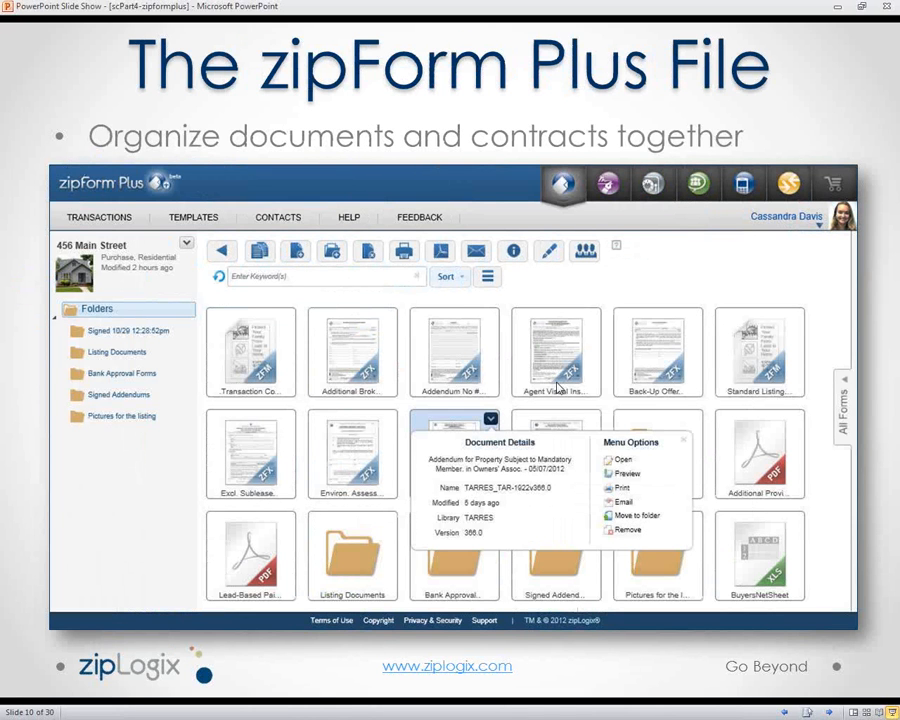